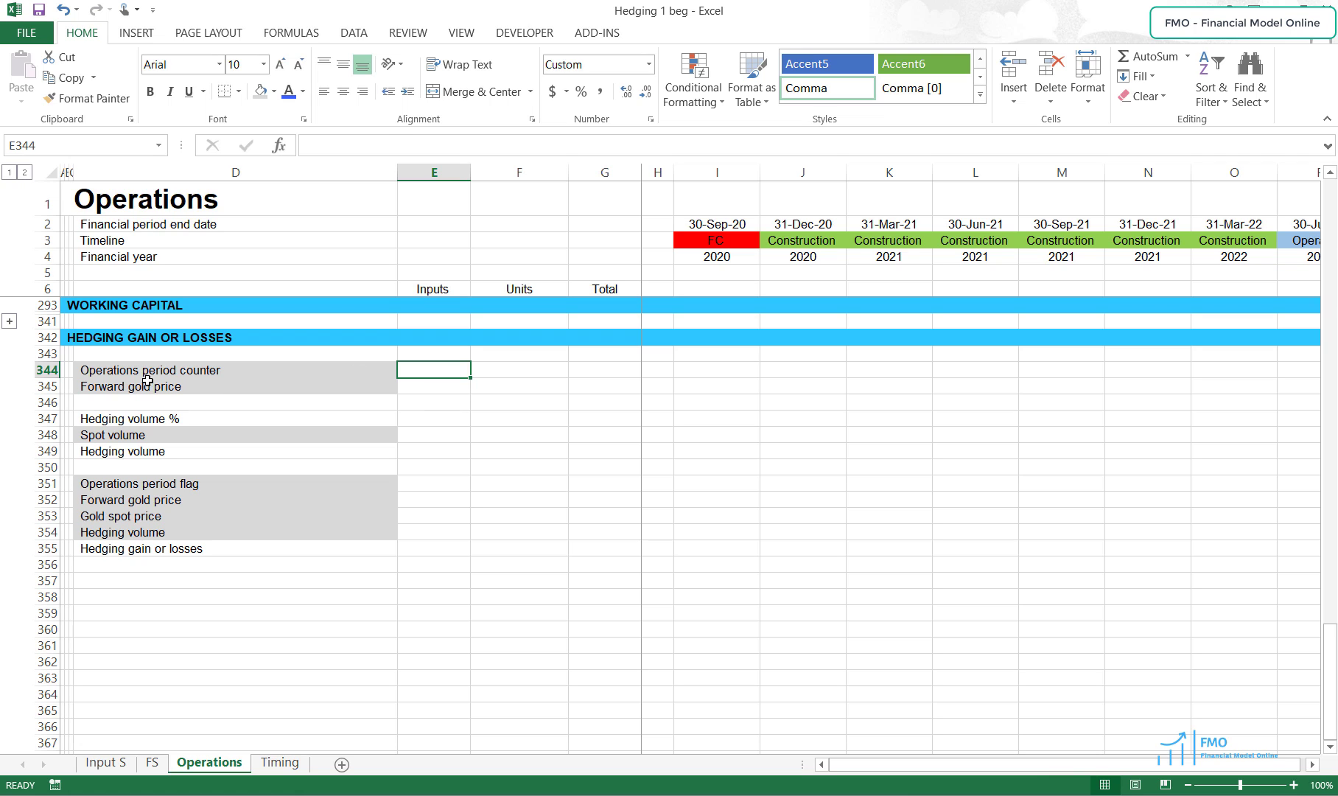
- Review the row labels under HEDGING GAIN OR LOSSES and the quarterly forward gold price inputs on the Input S sheet
left_click(170, 388)
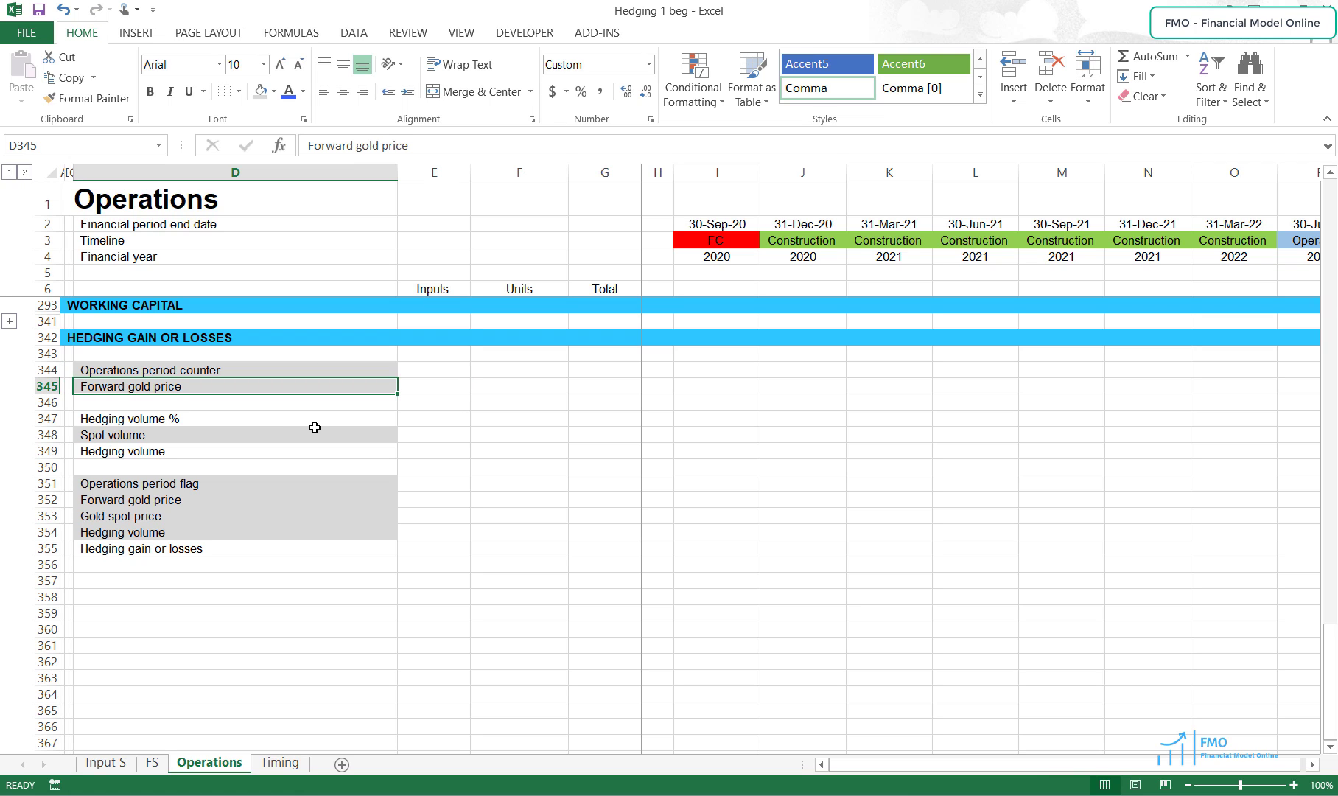
left_click(107, 762)
left_click_drag(582, 615, 1039, 618)
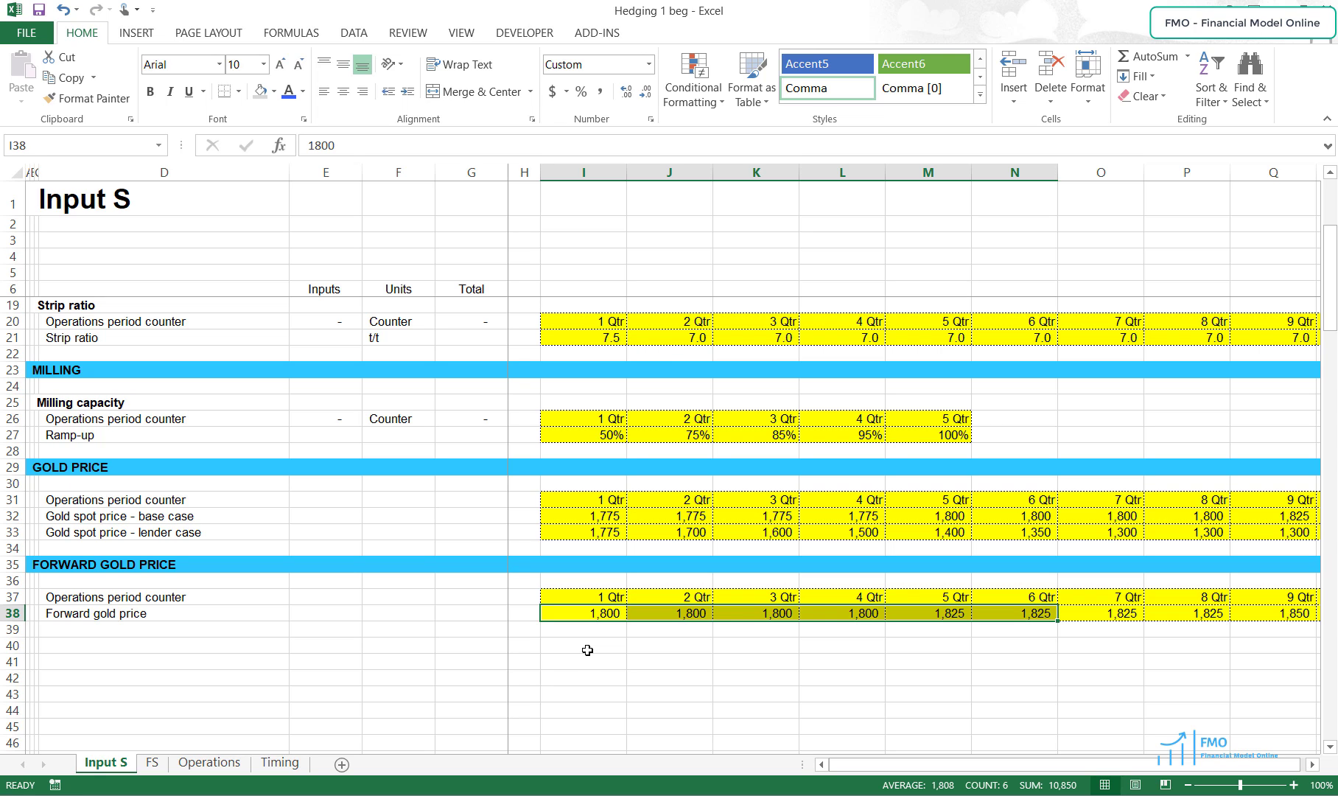
left_click(191, 763)
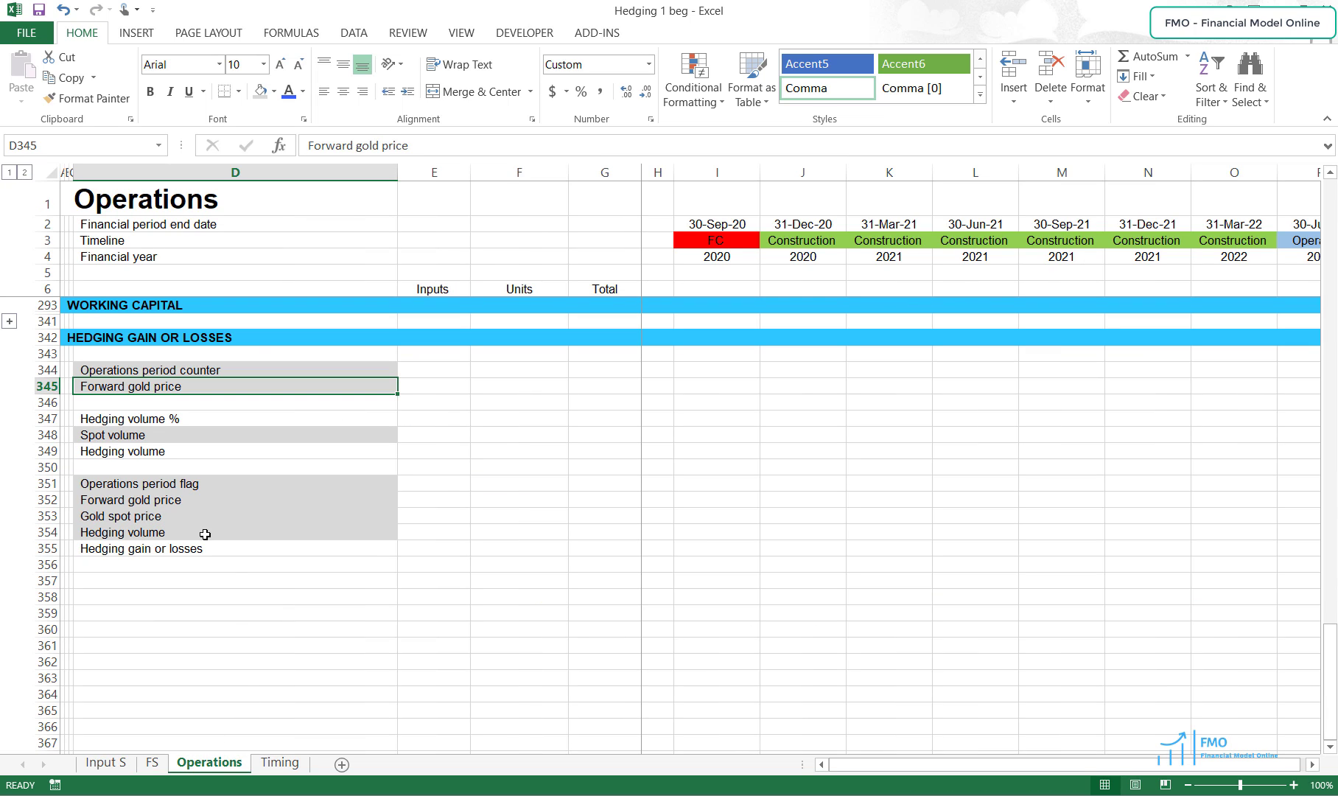
left_click(149, 451)
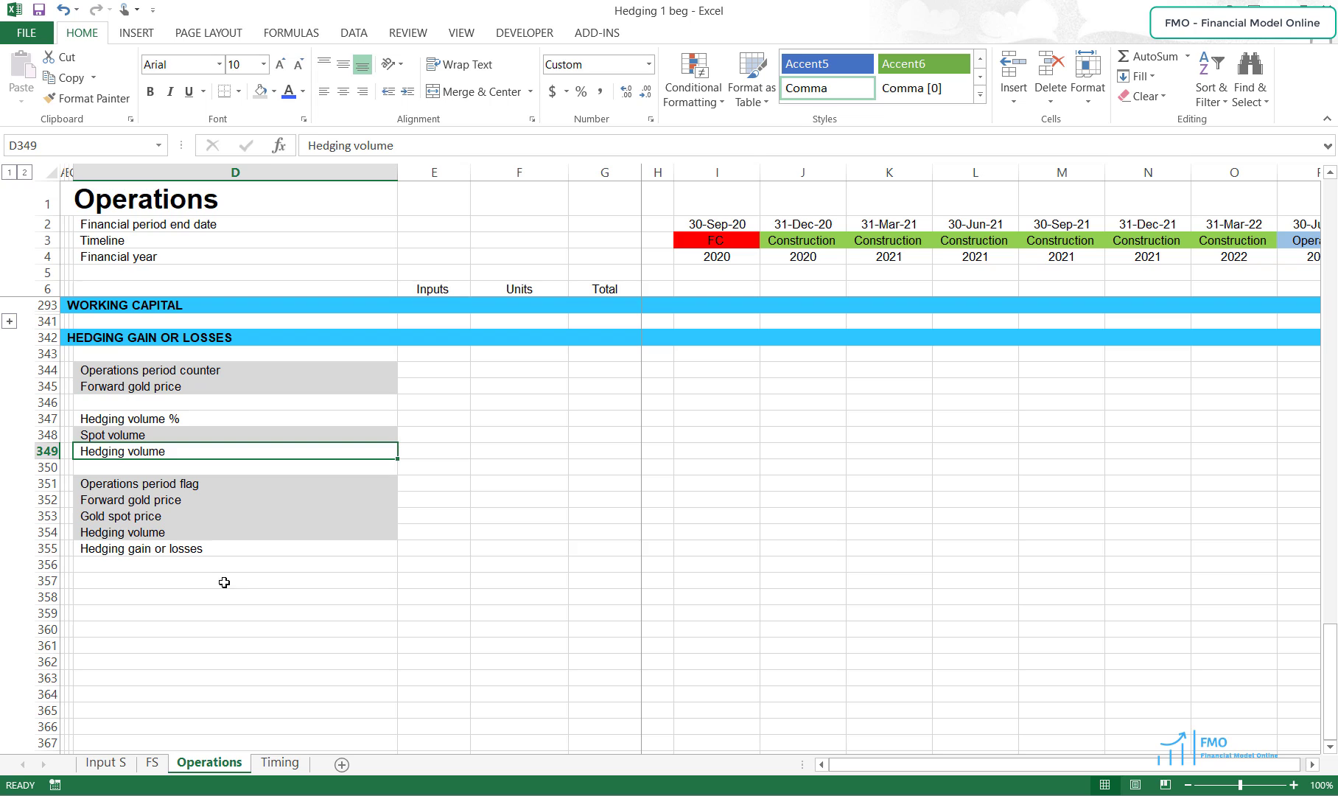
left_click(153, 535)
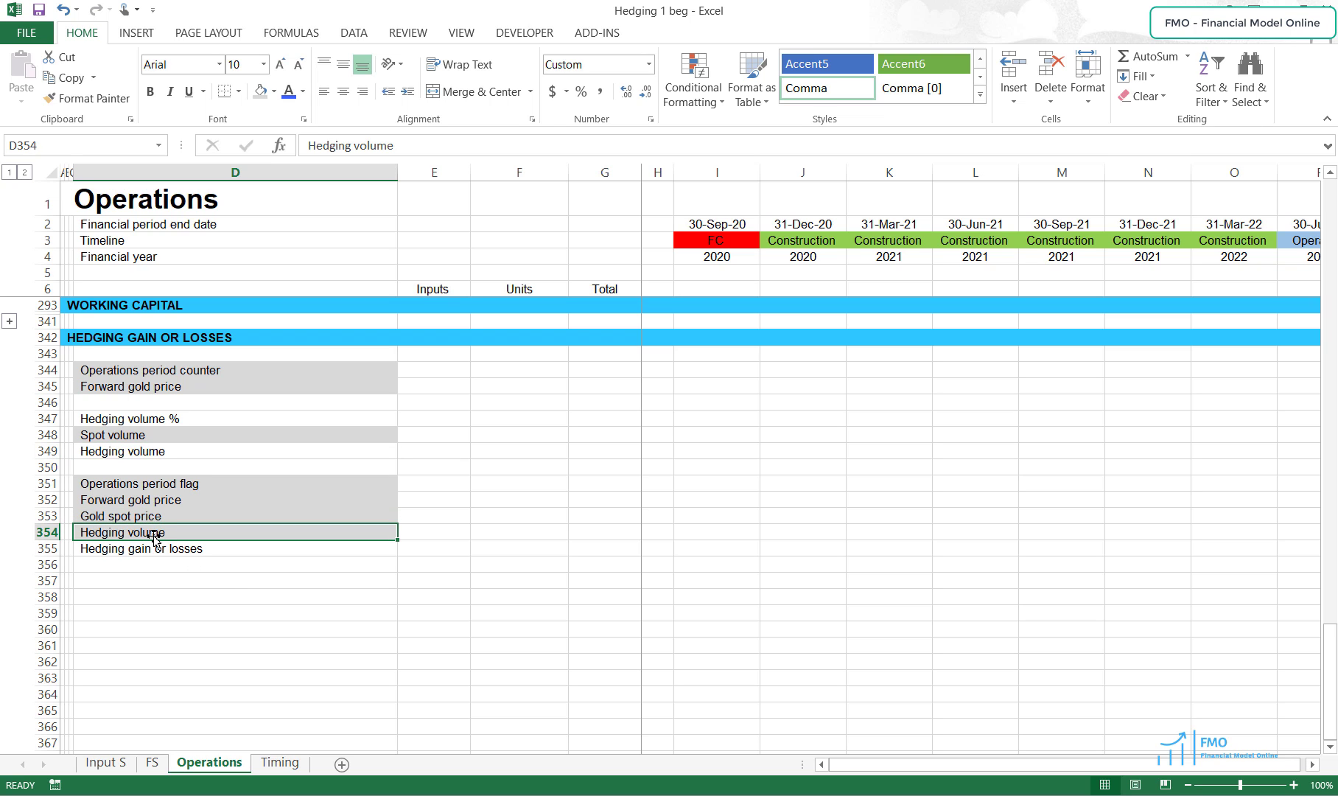
left_click(153, 499)
left_click(153, 515, "shift")
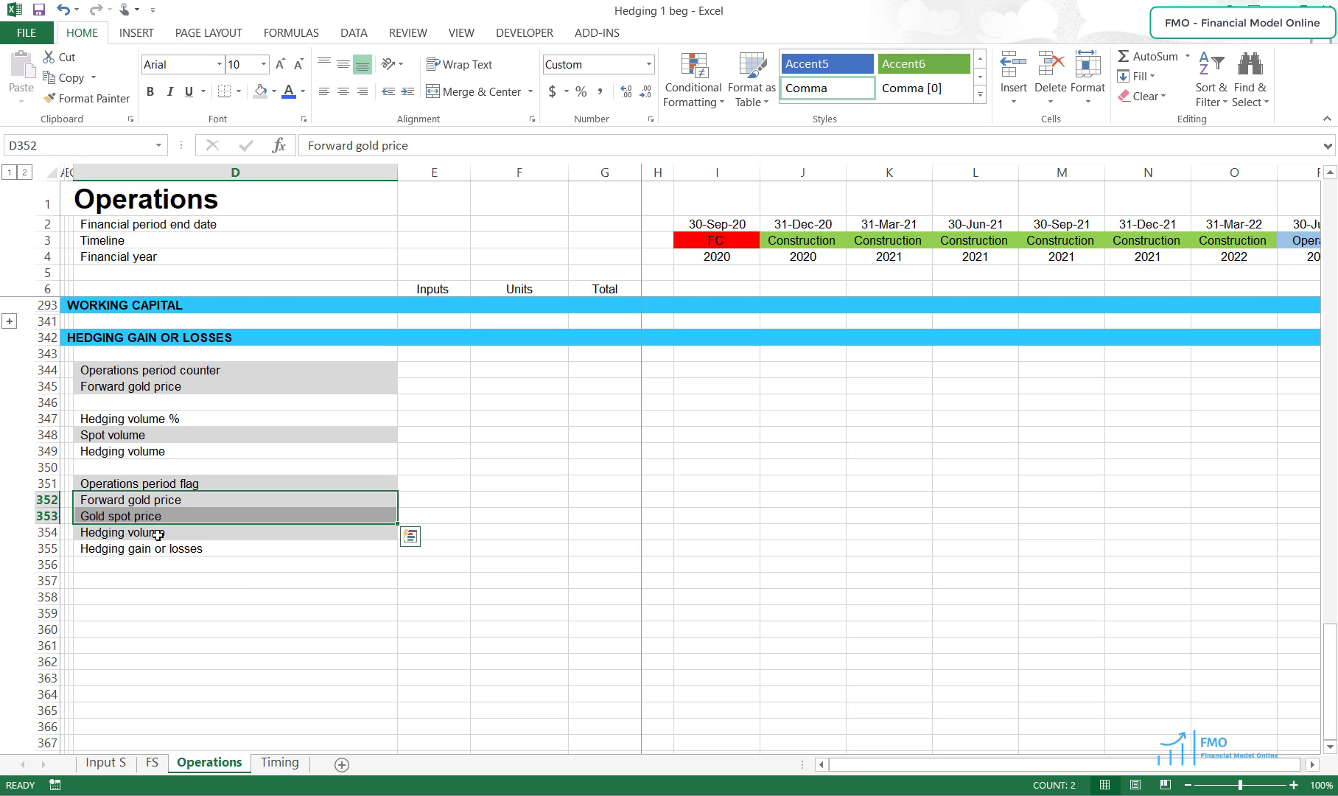
left_click(197, 551)
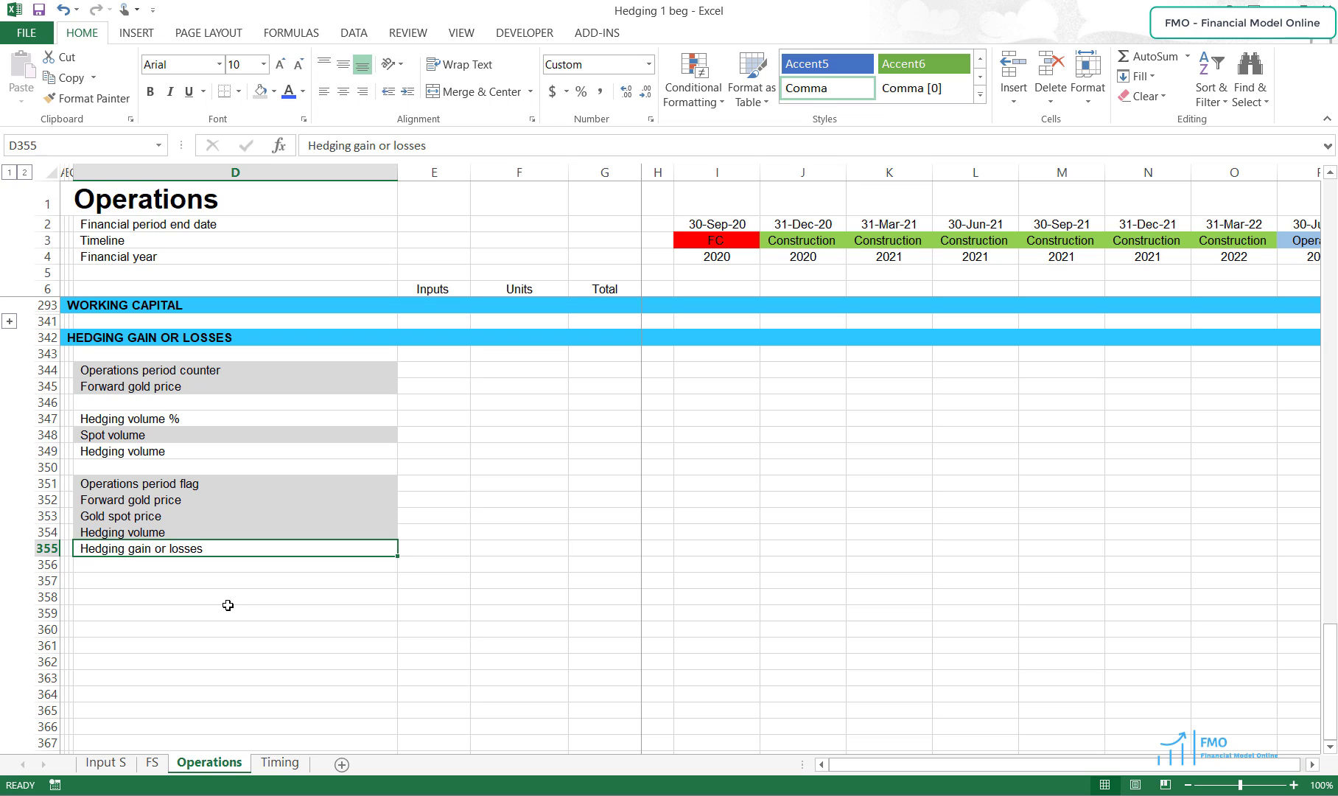
left_click(413, 370)
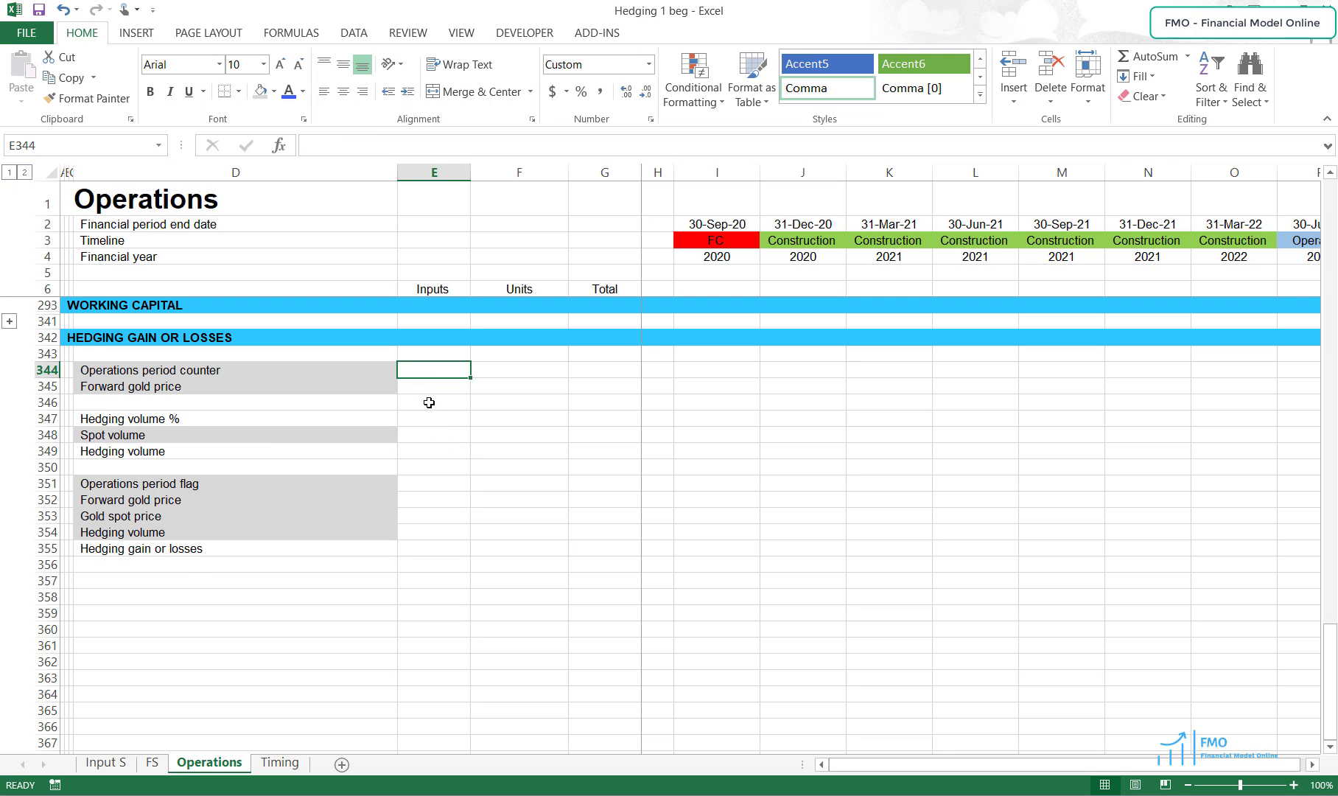
left_click(301, 388)
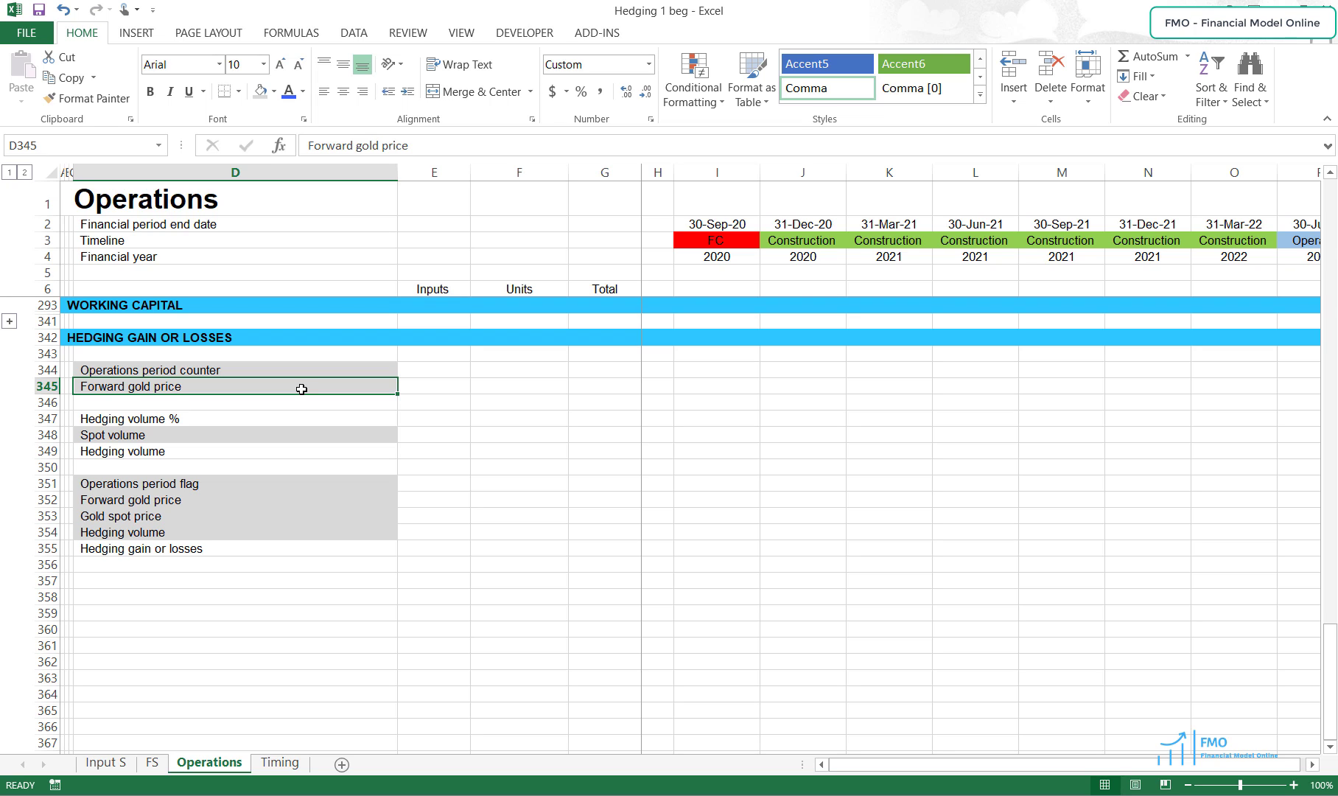
- Copy the Operations period counter row 194 from the Spot revenue block onto row 344 and ungroup the pasted row
left_click(214, 371)
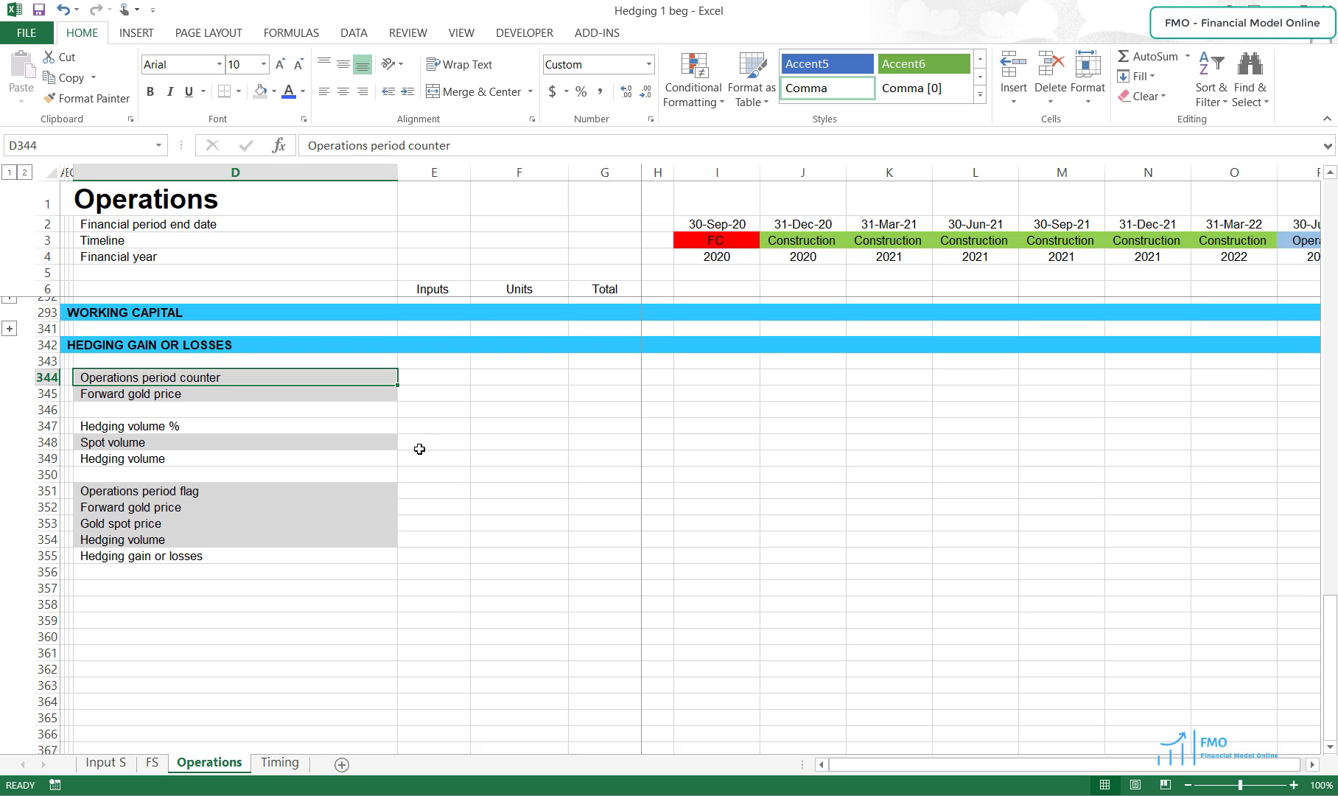
scroll(423, 445, "up", 6)
scroll(420, 449, "up", 2)
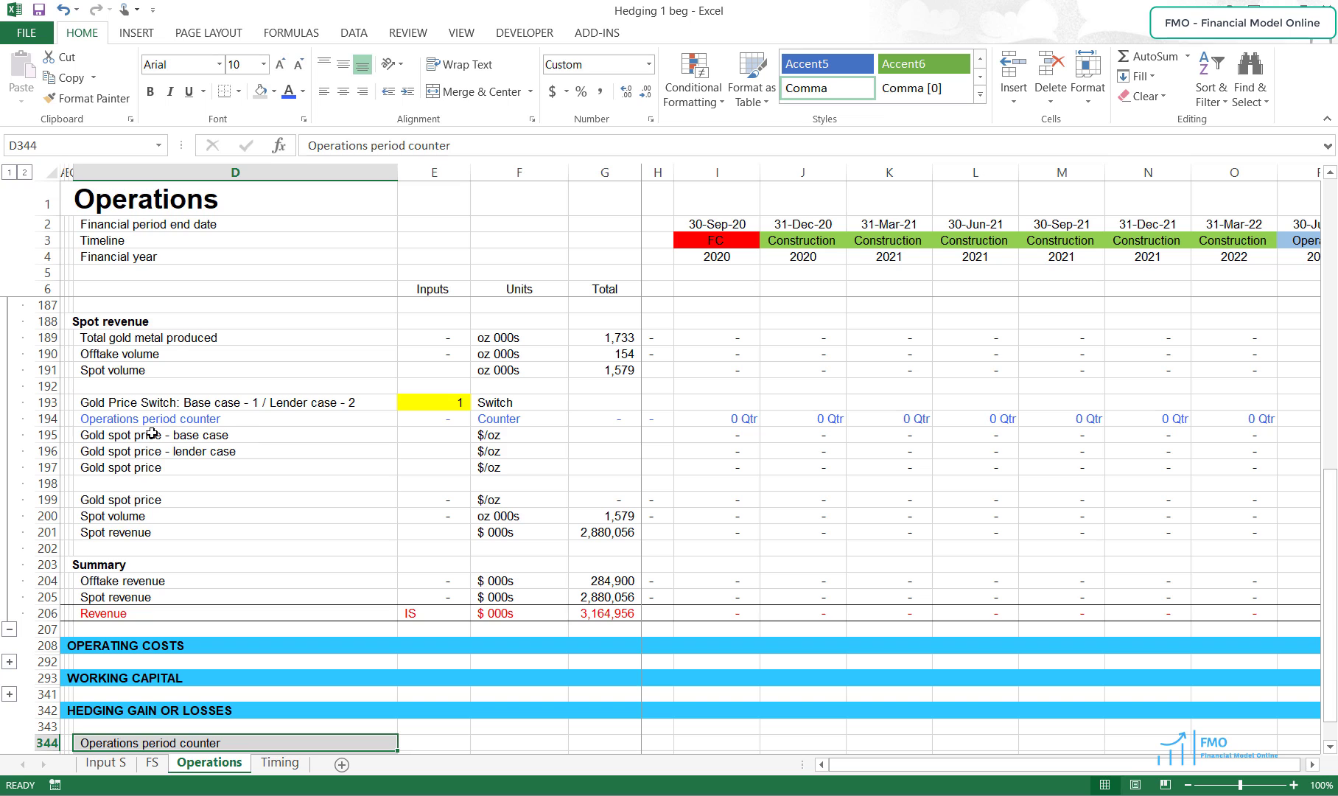
left_click(47, 418)
key("ctrl+c")
scroll(271, 512, "down", 4)
left_click(47, 550)
key("ctrl+v")
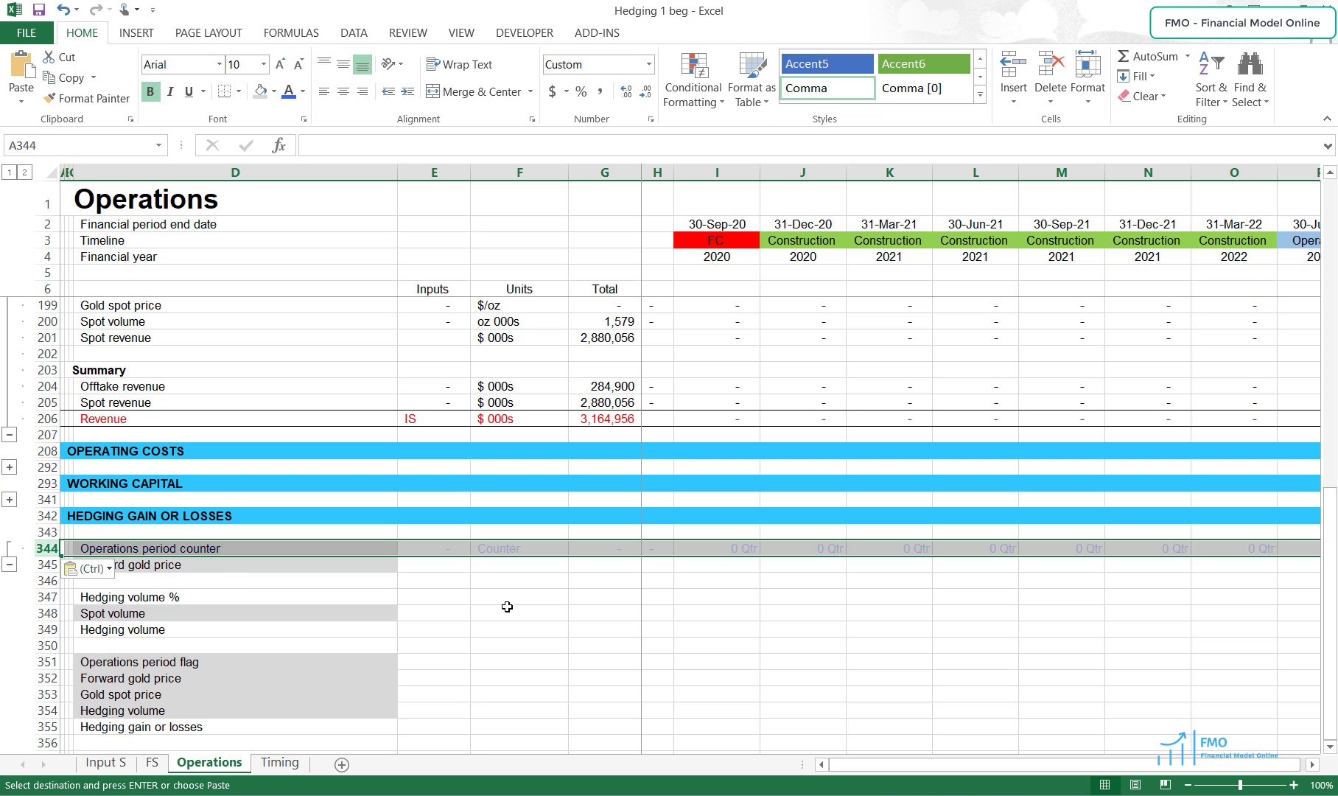
key("alt+a")
key("u")
key("u")
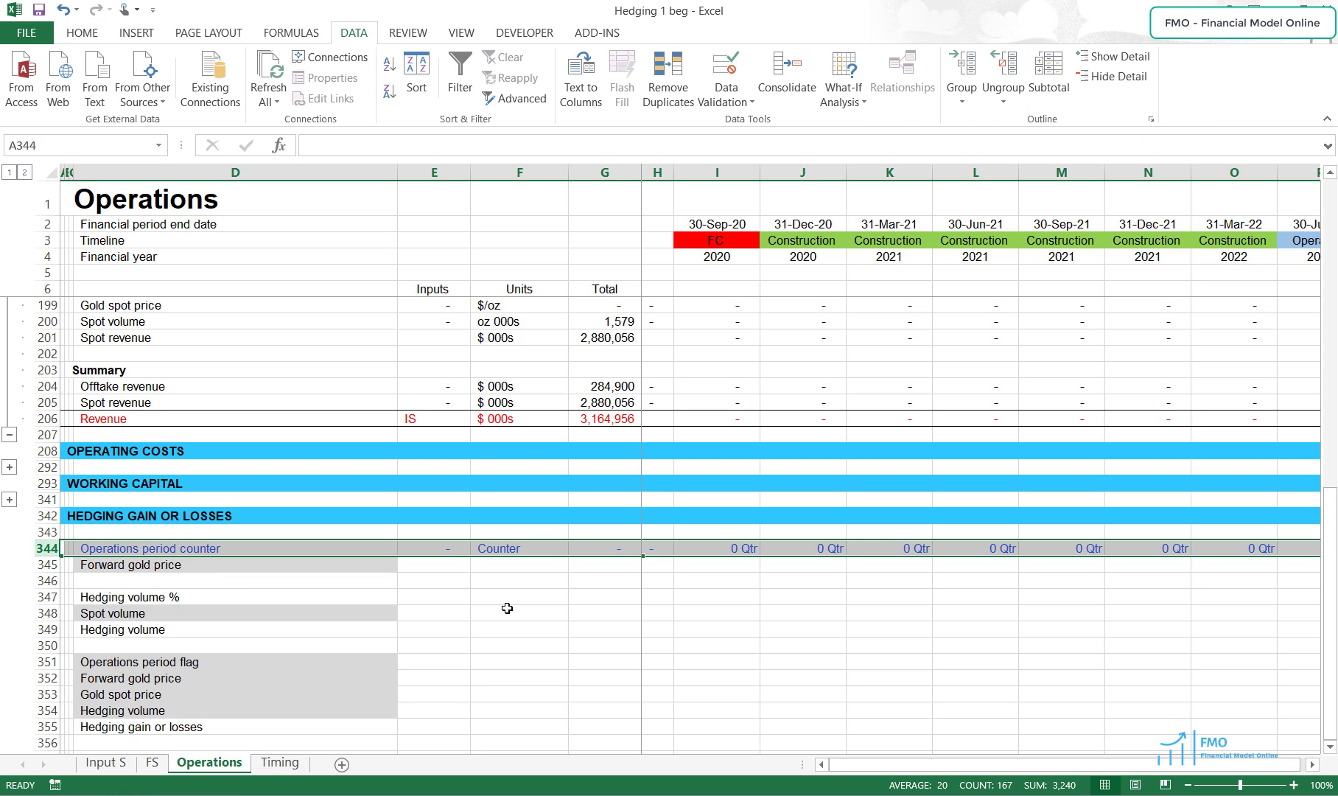
left_click(507, 608)
- Start a LOOKUP formula in I345 with I344 as lookup value and 'Input S'!$I$37:$R$37 as absolute lookup vector
left_click(708, 564)
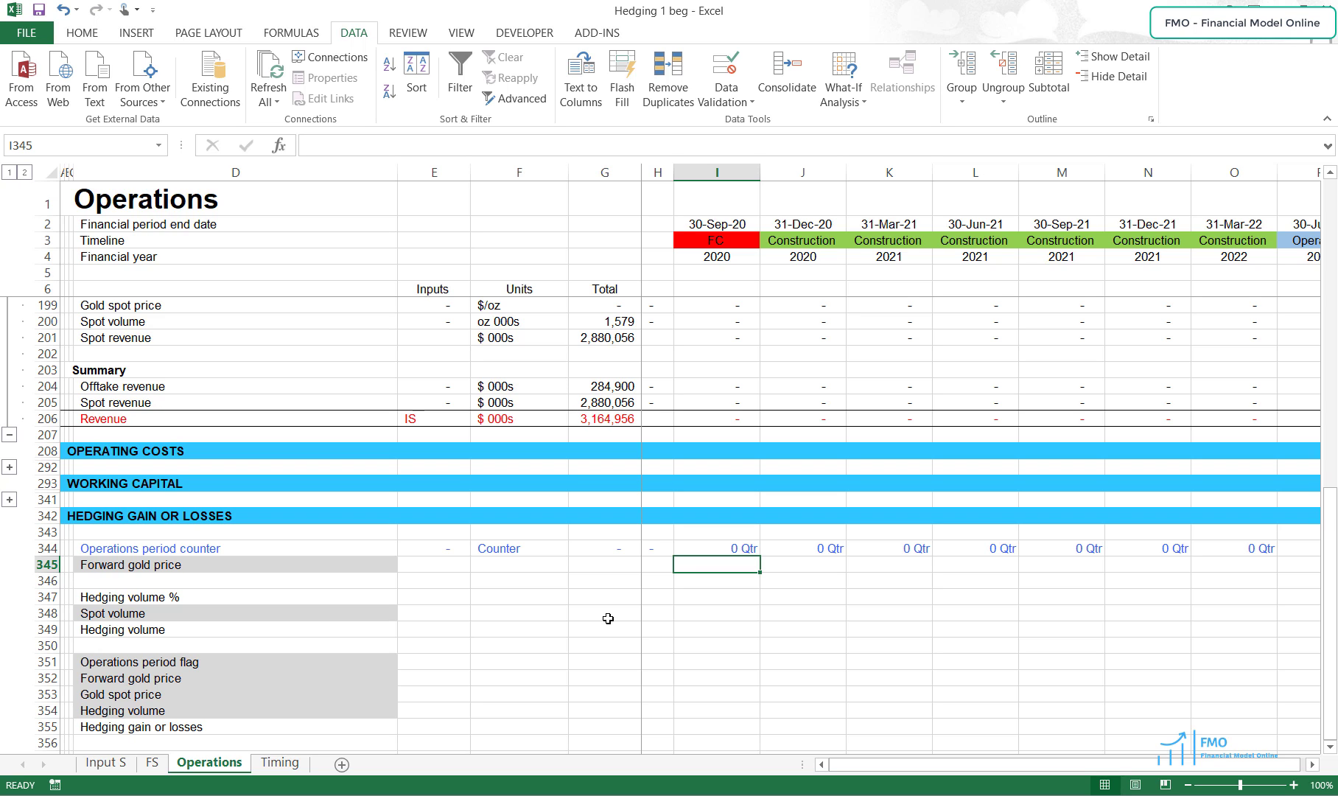
type("=loo")
key("Tab")
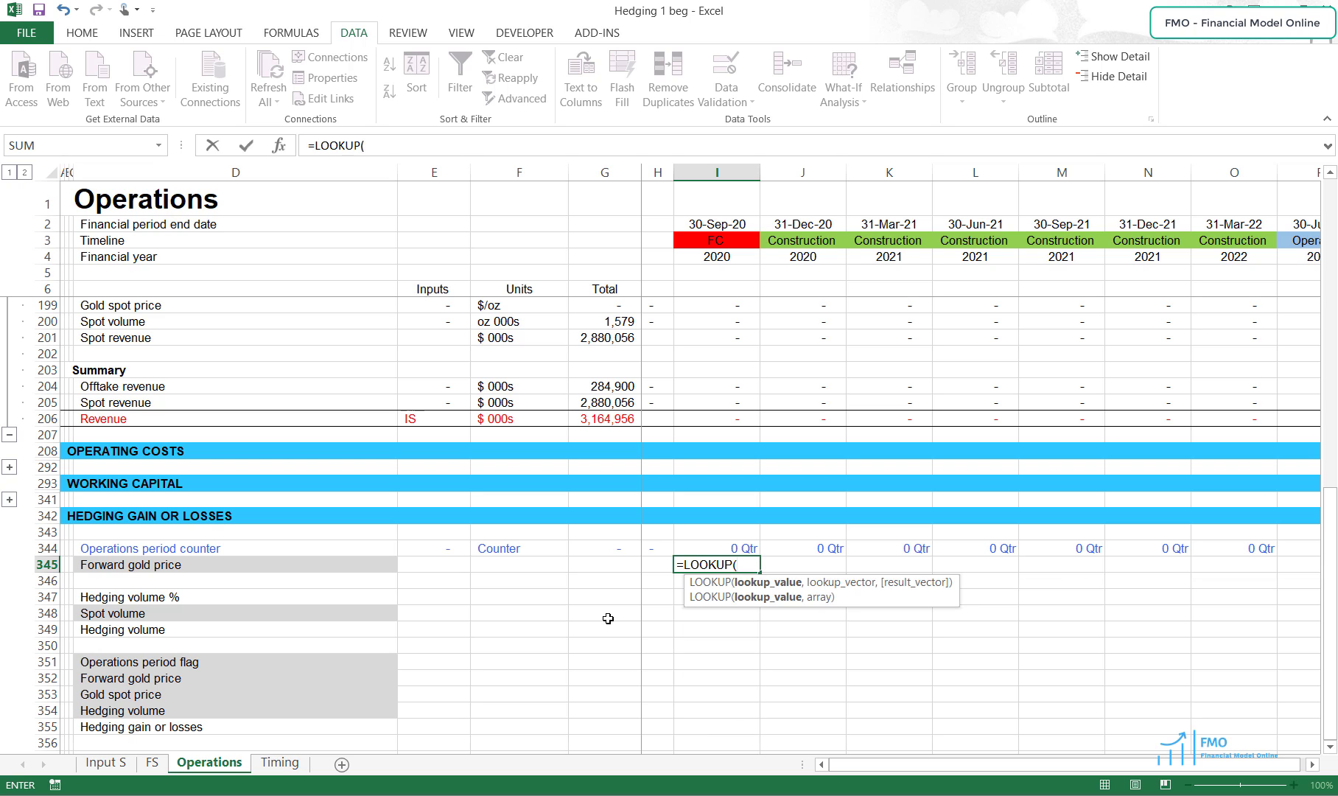
left_click(717, 545)
type(",")
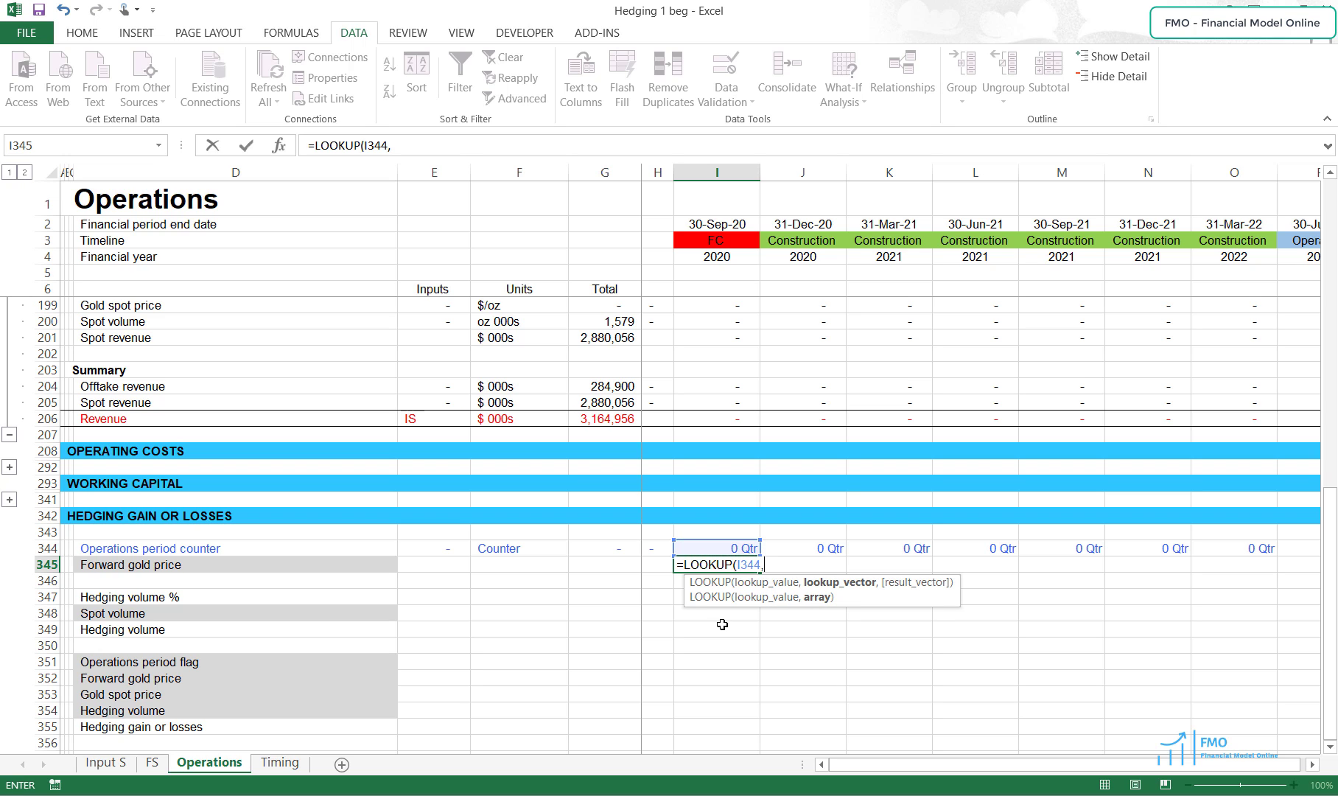
left_click(111, 764)
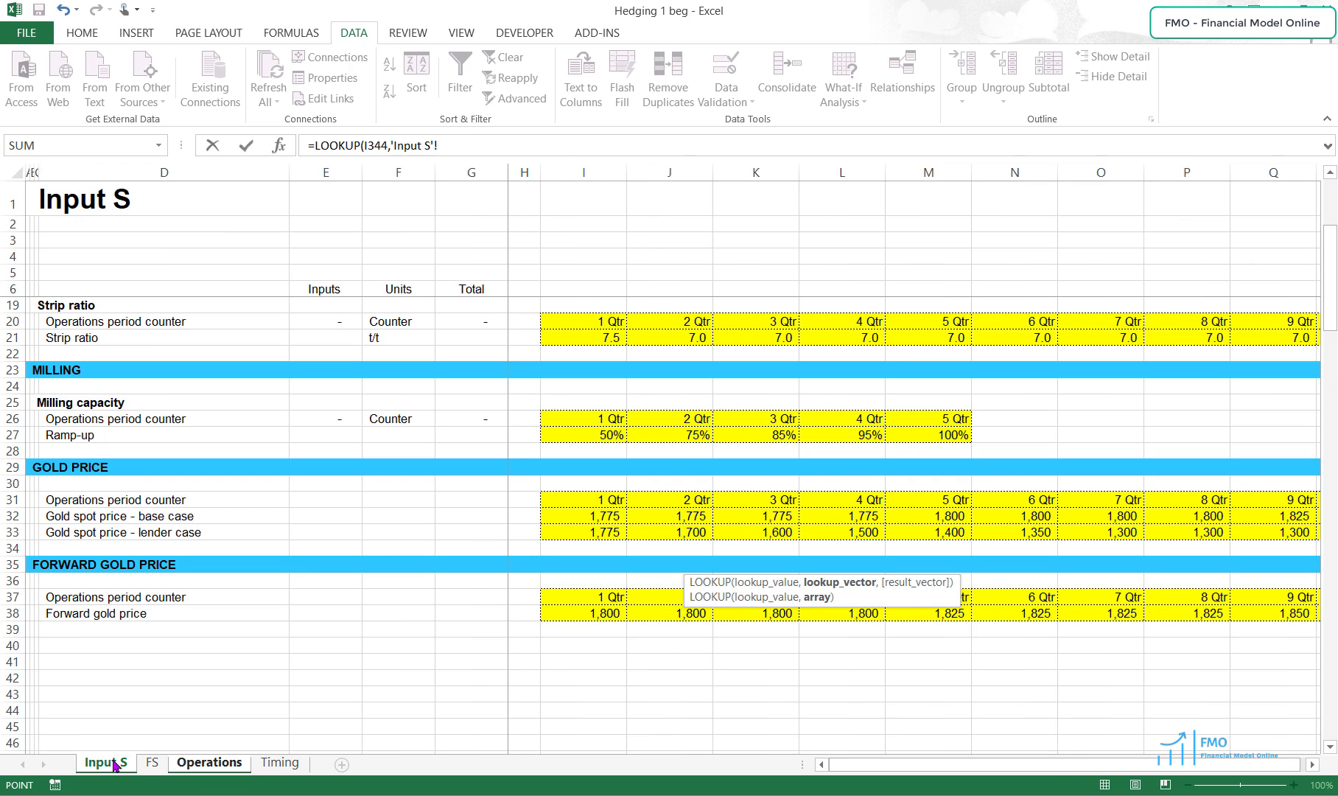
left_click(588, 596)
key("shift+Right")
key("shift+Right")
key("shift+Right")
key("shift+Right")
key("shift+Right")
key("shift+Right")
key("shift+Right")
key("shift+Right")
key("shift+Right")
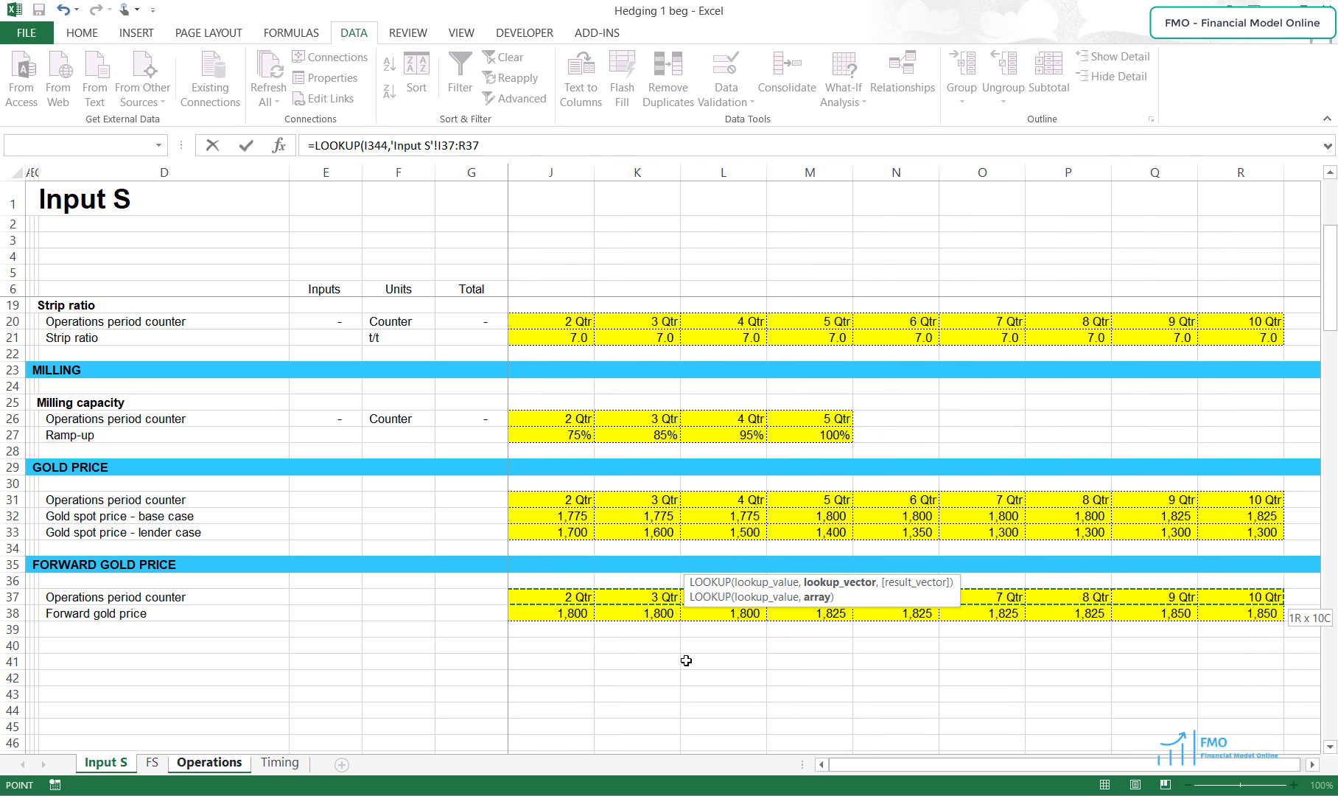
key("F4")
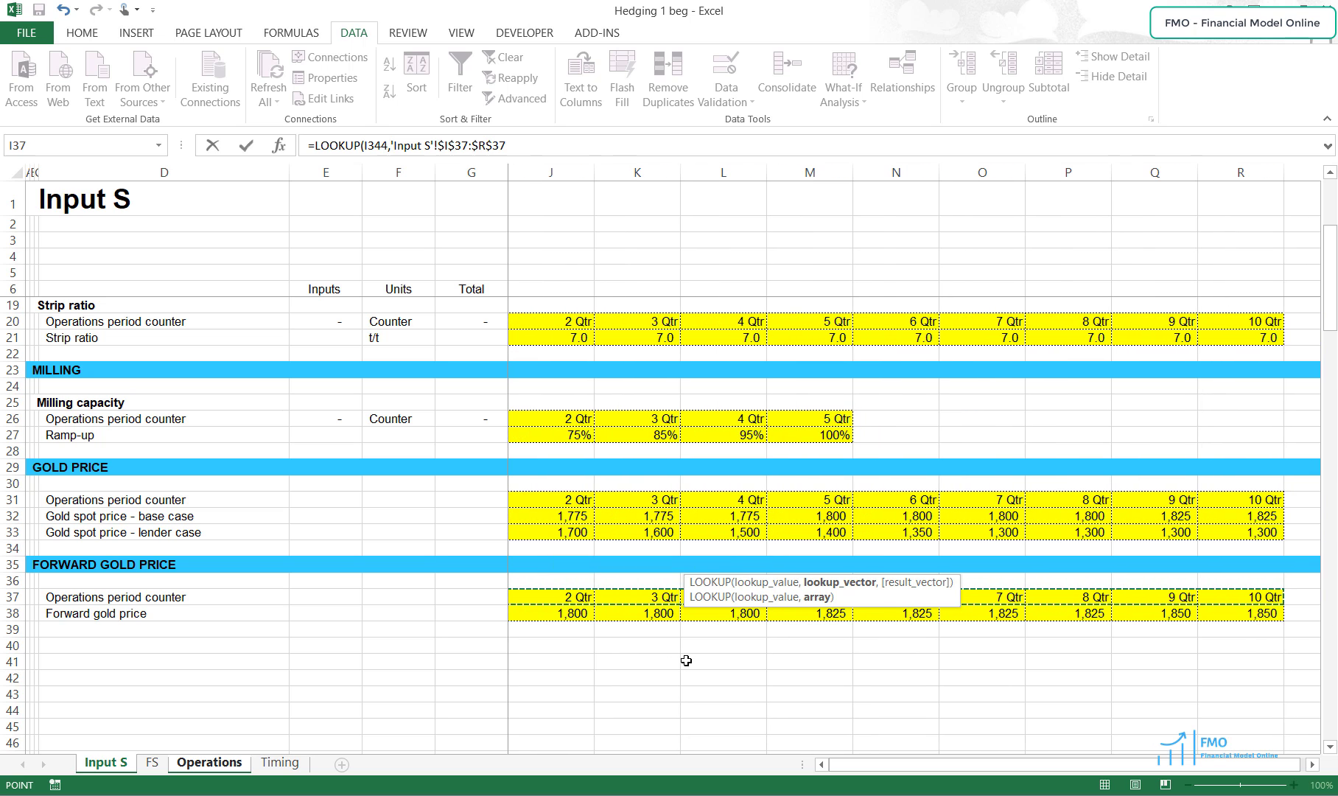
type(",")
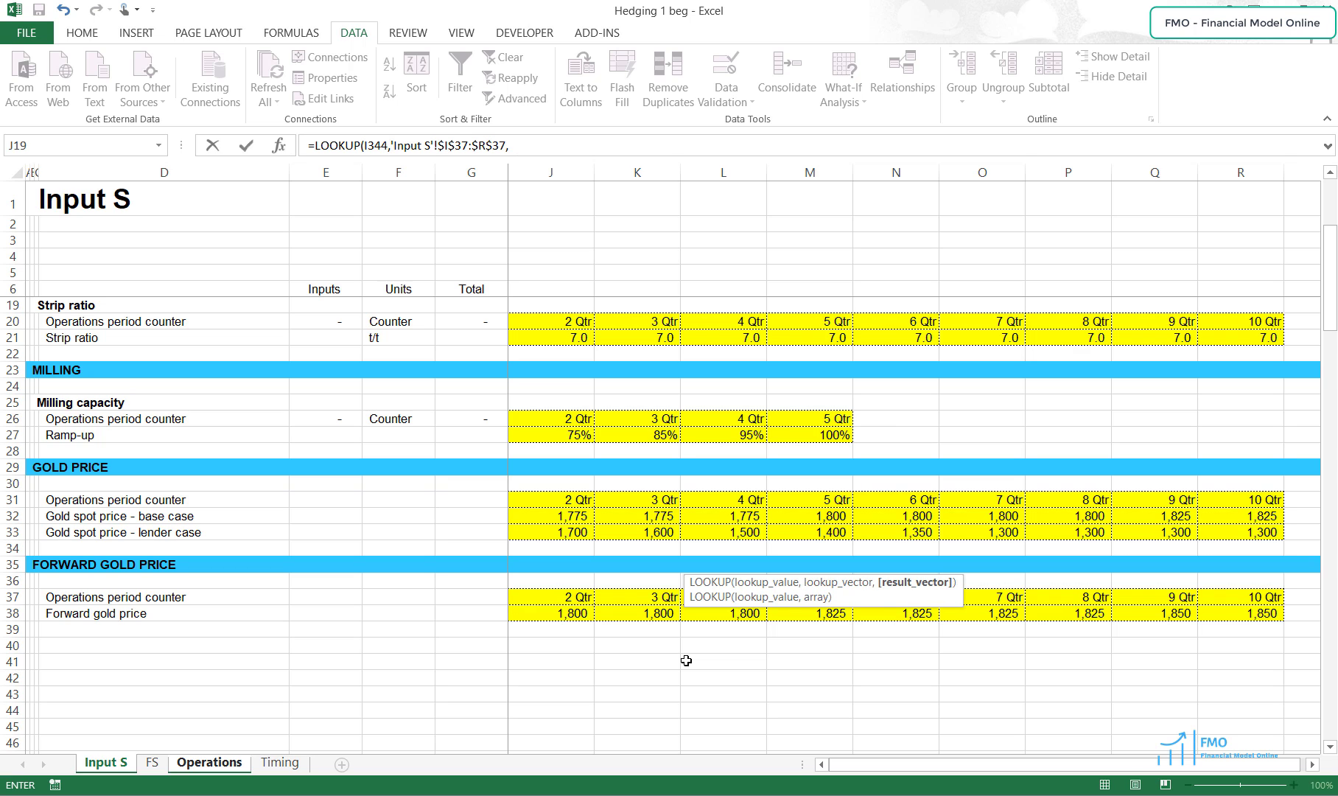
- Complete the LOOKUP formula with the forward gold prices in 'Input S'!$I$38:$R$38 as absolute result vector
left_click_drag(503, 643, 619, 645)
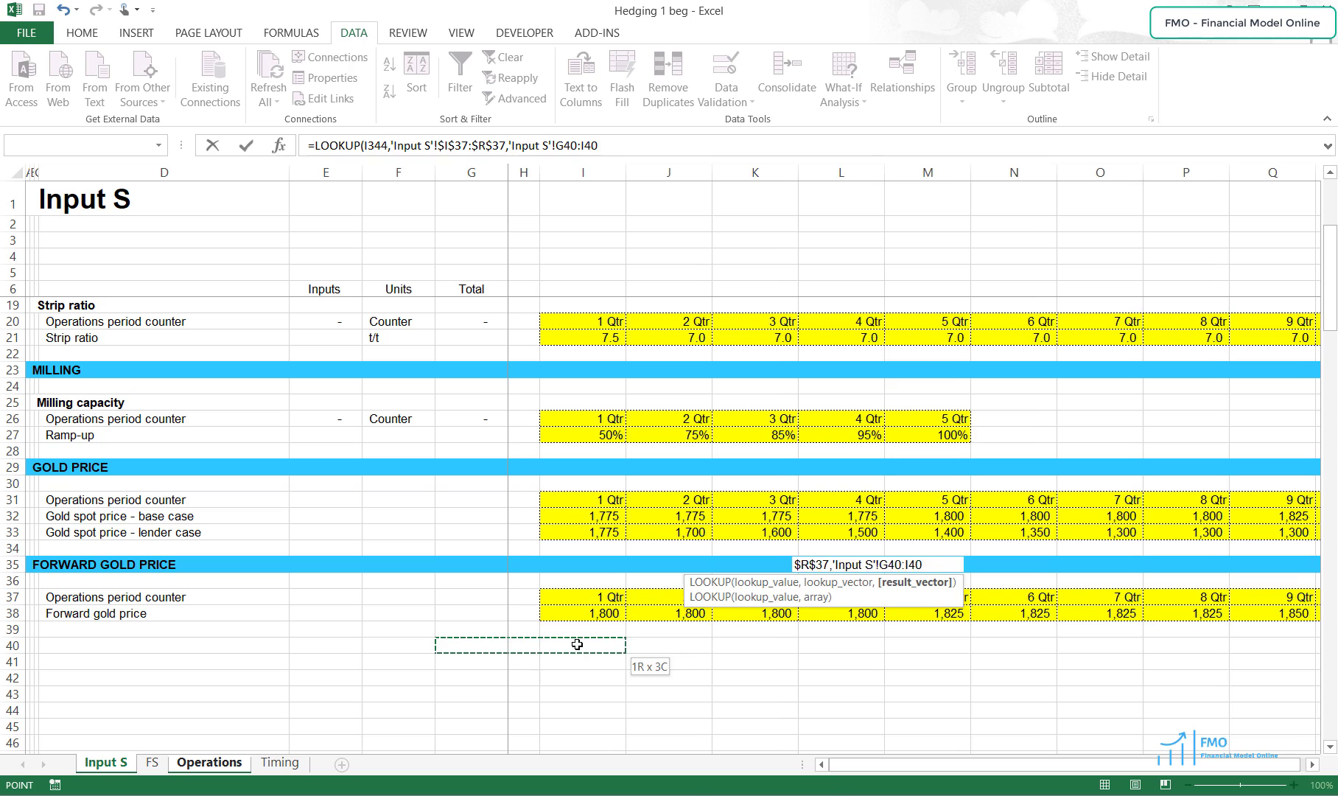
left_click(582, 615)
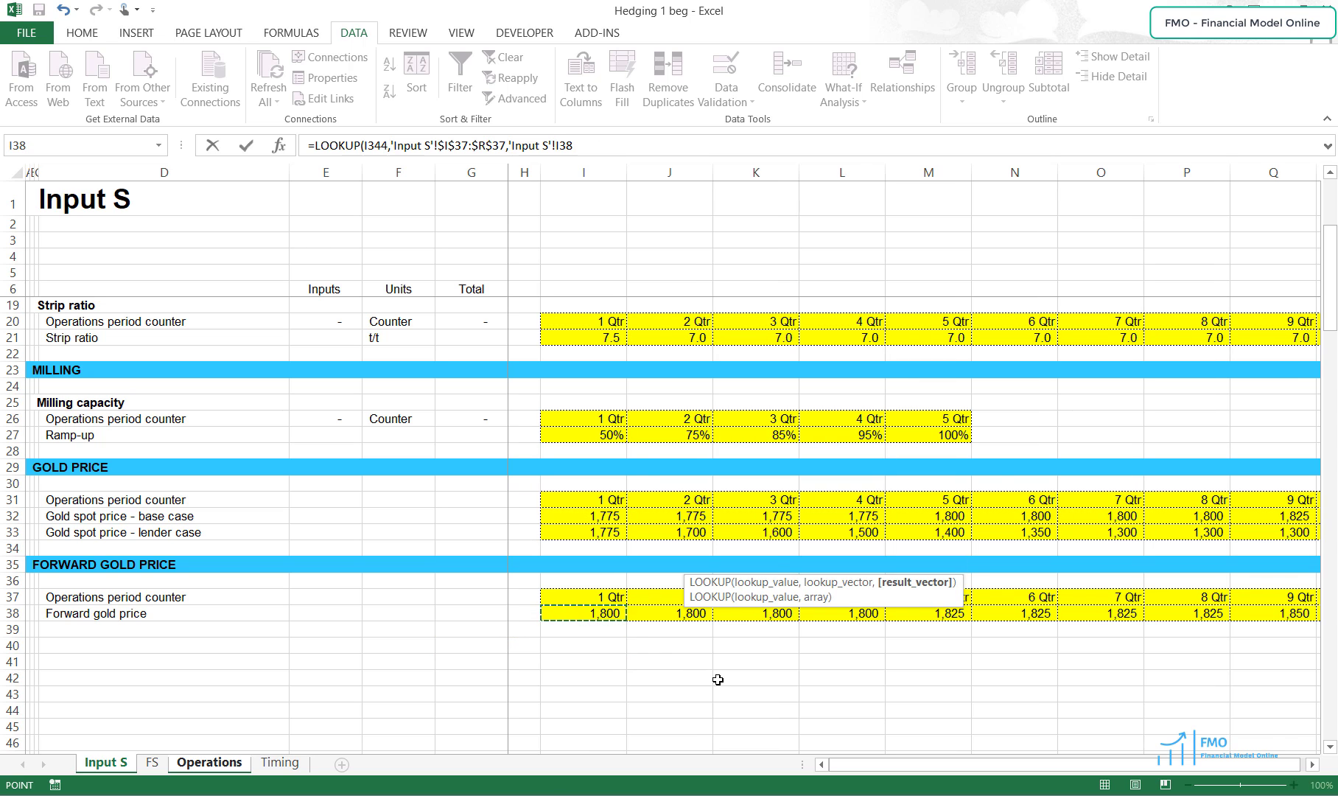
key("shift+Right")
key("shift+Right")
key("shift+Right")
key("shift+Right")
key("shift+Right")
key("shift+Right")
key("shift+Right")
key("shift+Right")
key("shift+Right")
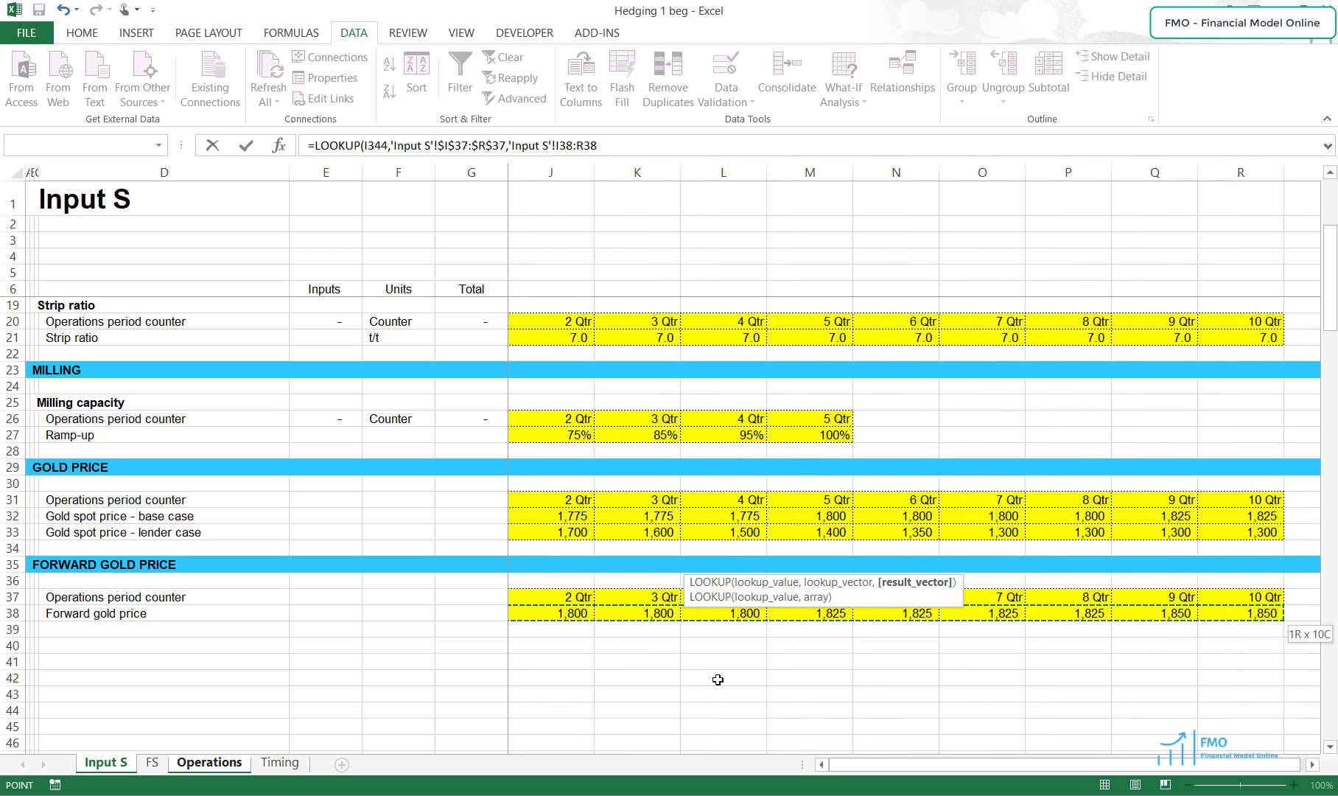
key("F4")
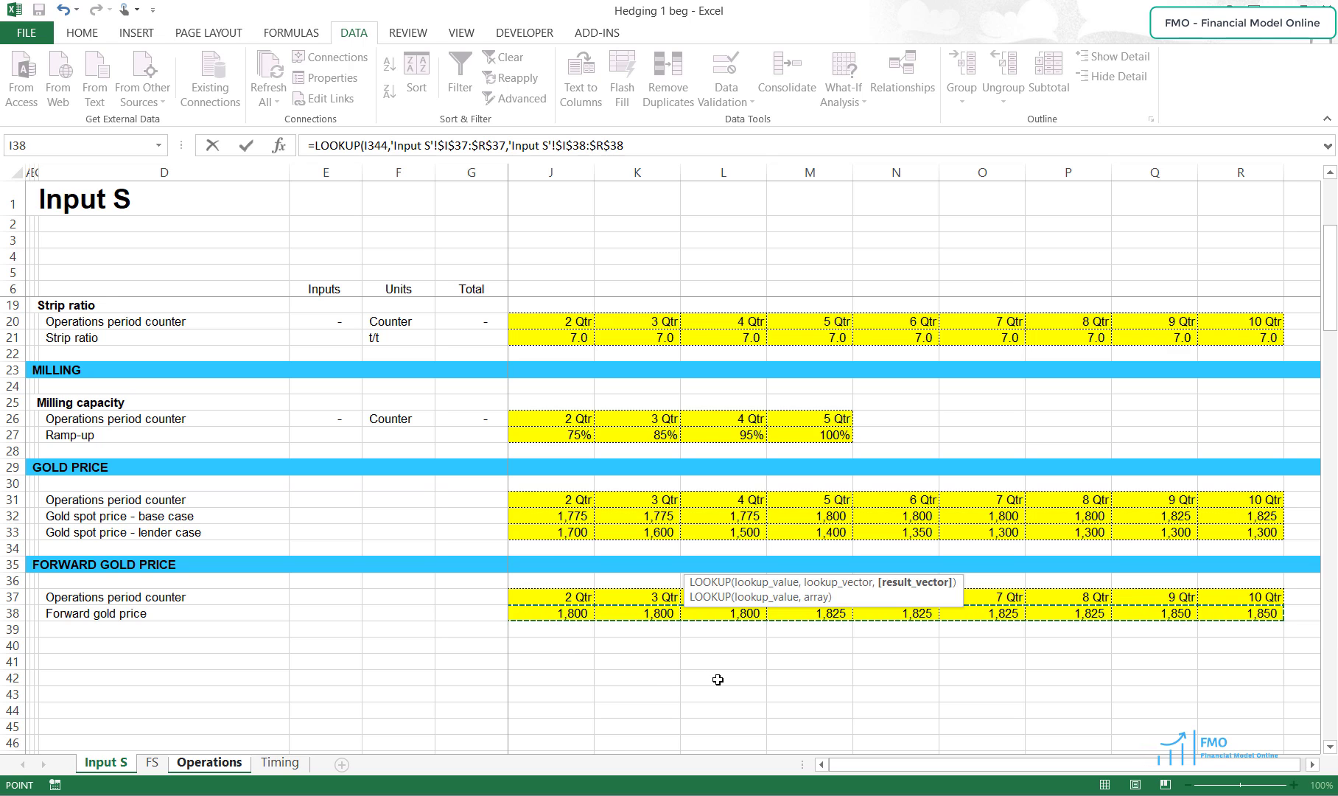
key("ctrl+Return")
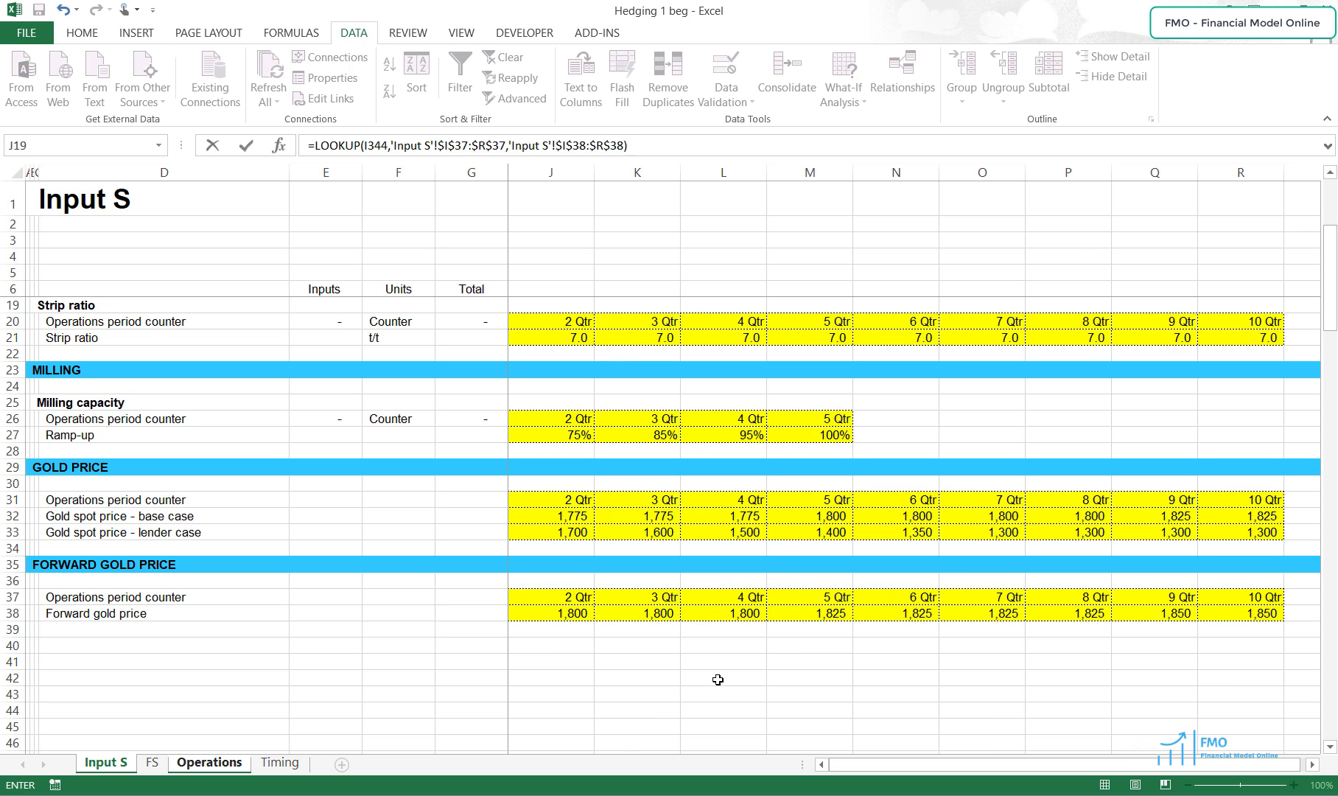
key("Down")
key("Down")
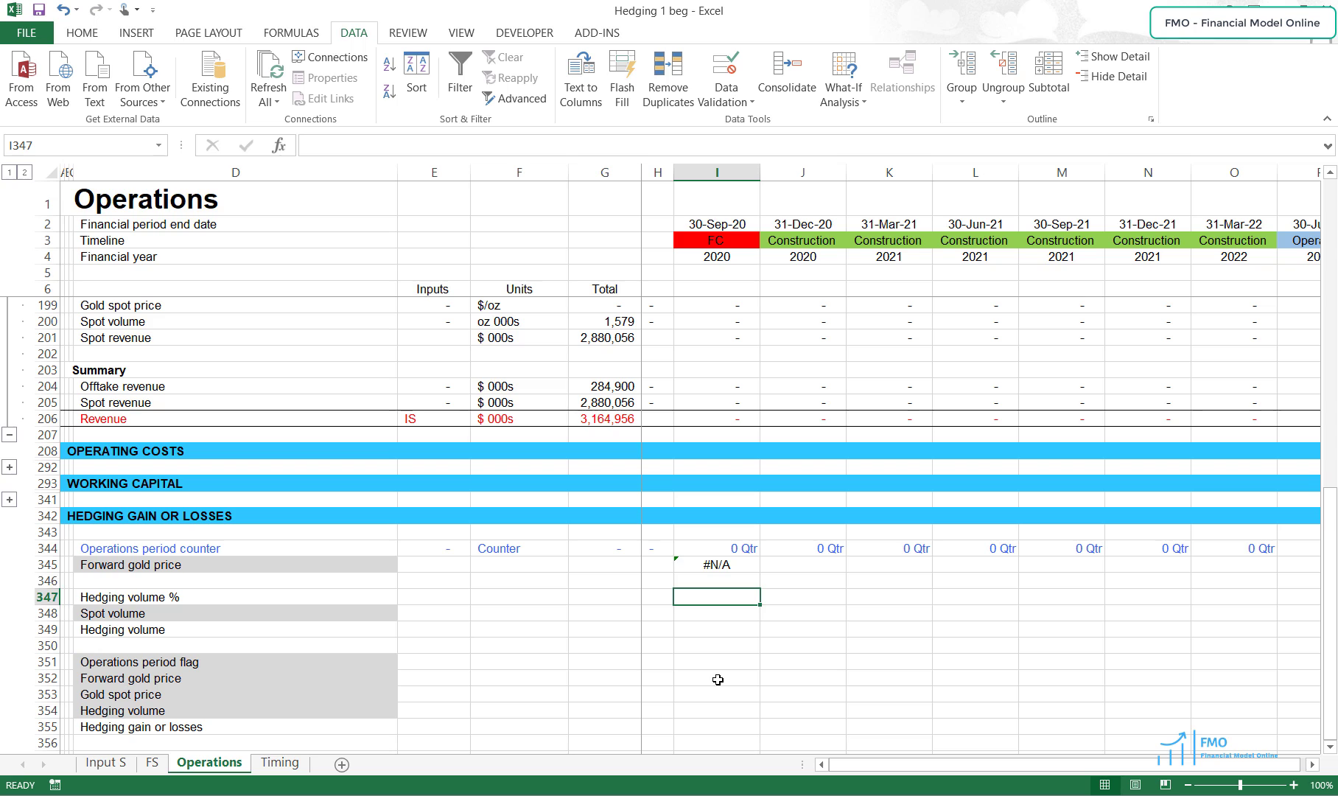
- Wrap the LOOKUP formula in I345 in IFERROR with 0 as the error value
key("Up")
key("Up")
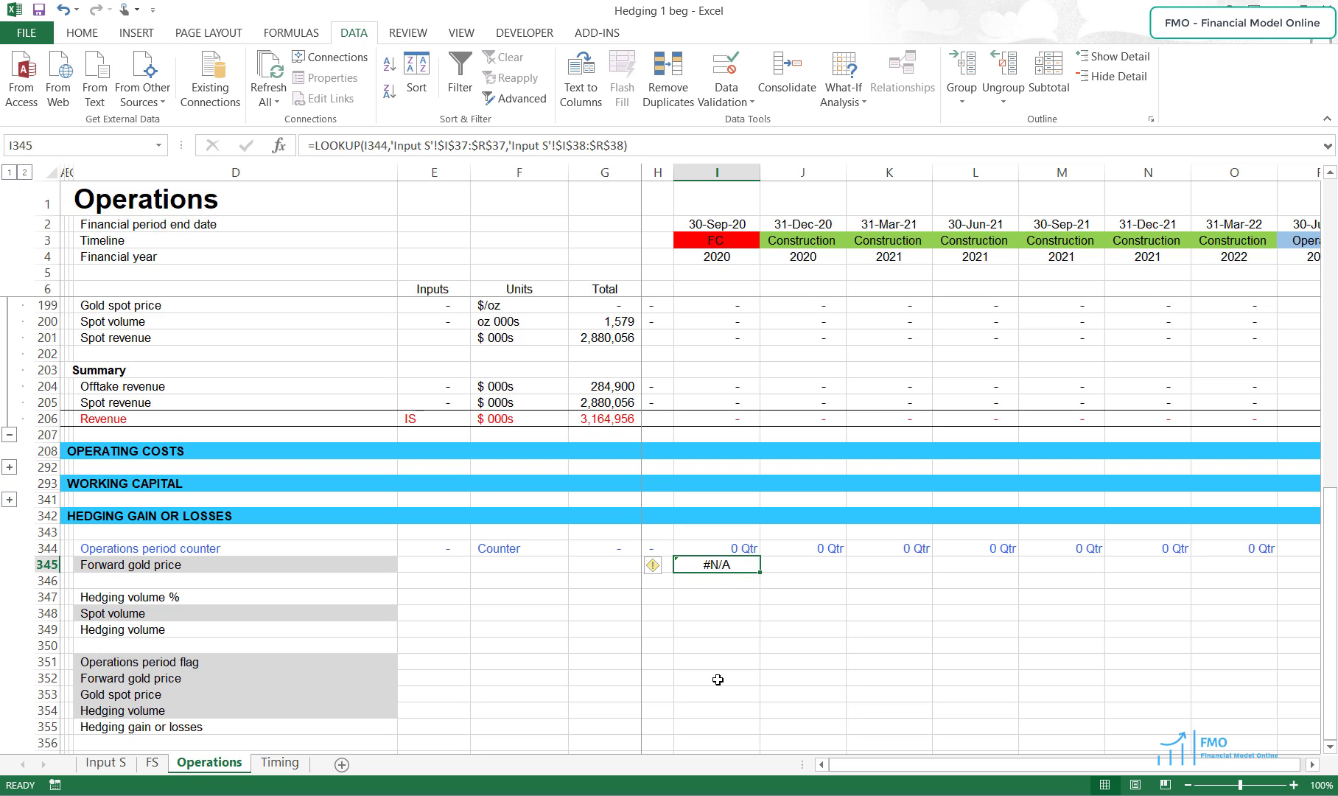
left_click(313, 146)
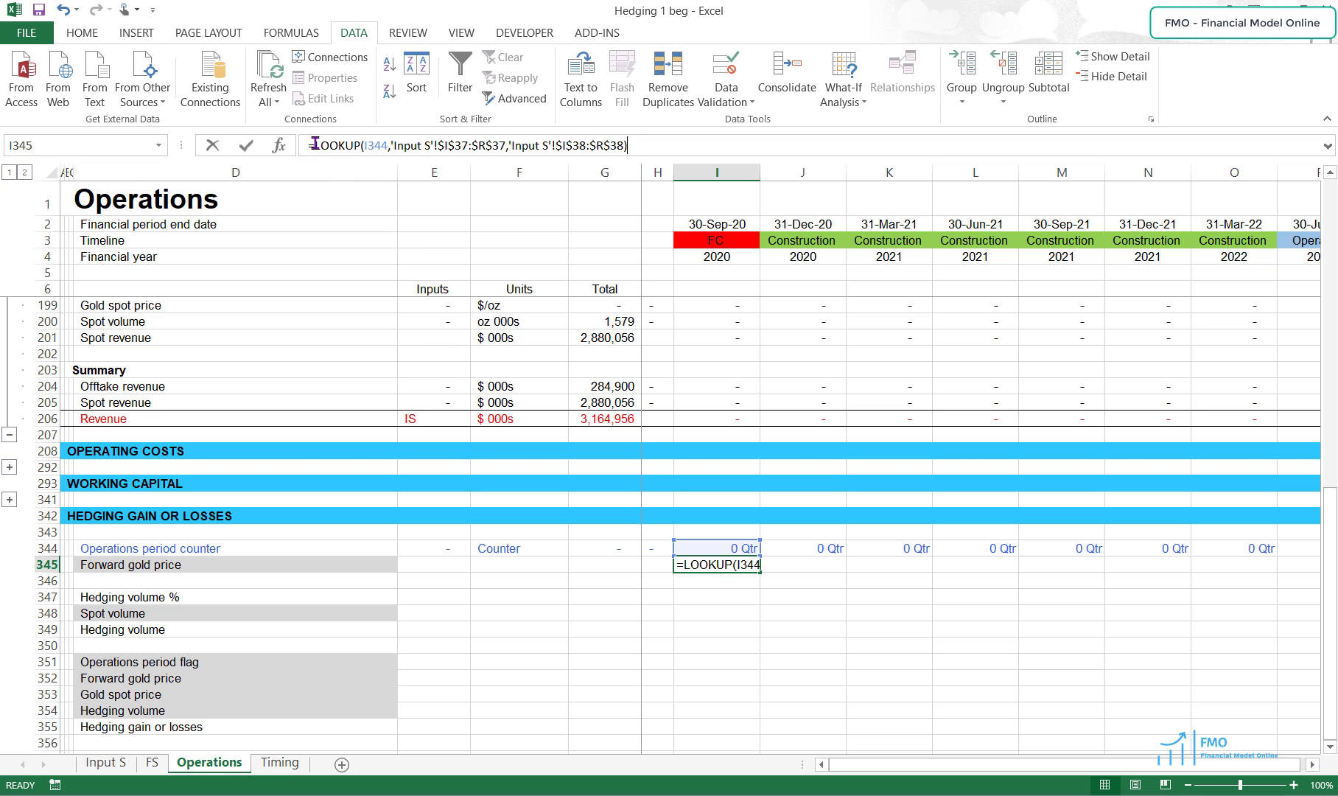
type("IFERROR(")
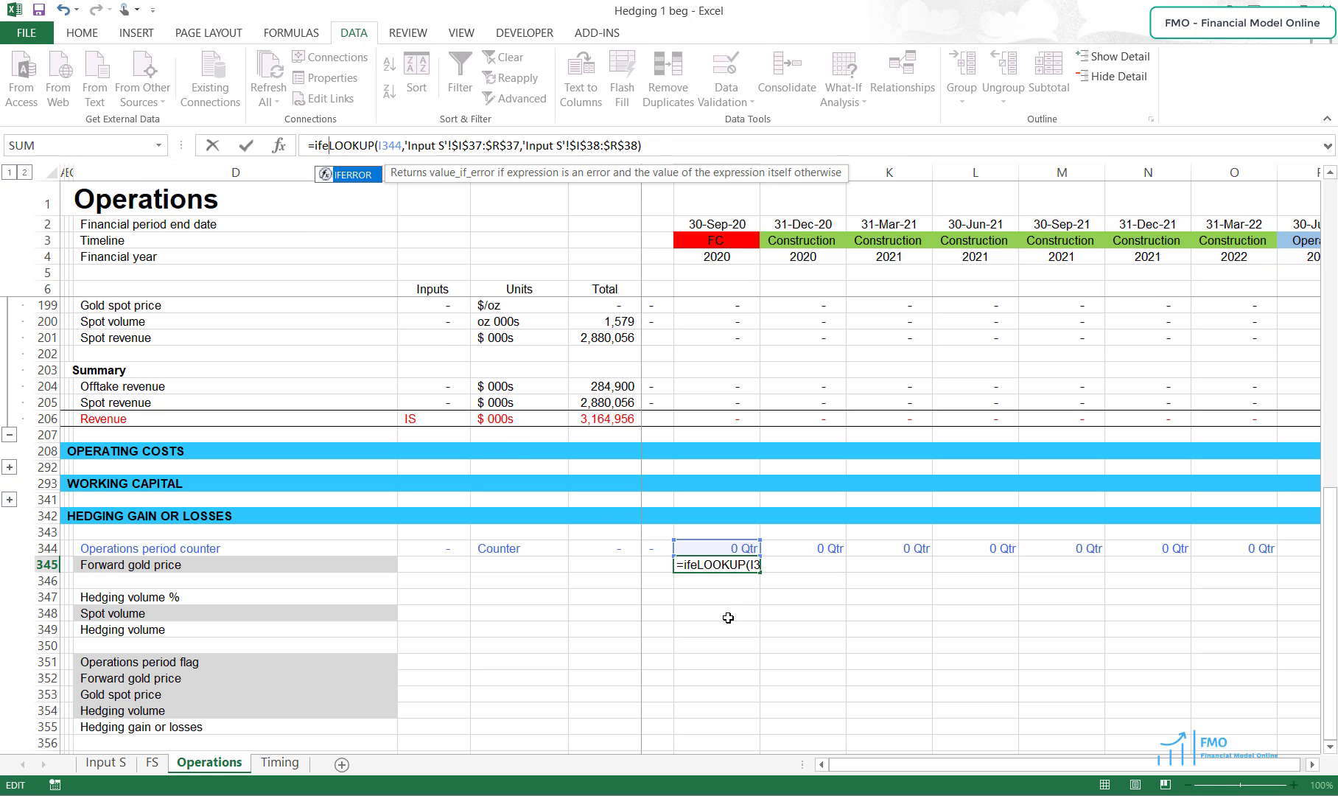
left_click(712, 148)
type(",0)")
key("ctrl+Return")
- Copy the I345 formula across the Forward gold price row through the last period in column FN
key("ctrl+c")
key("ctrl+shift+Right")
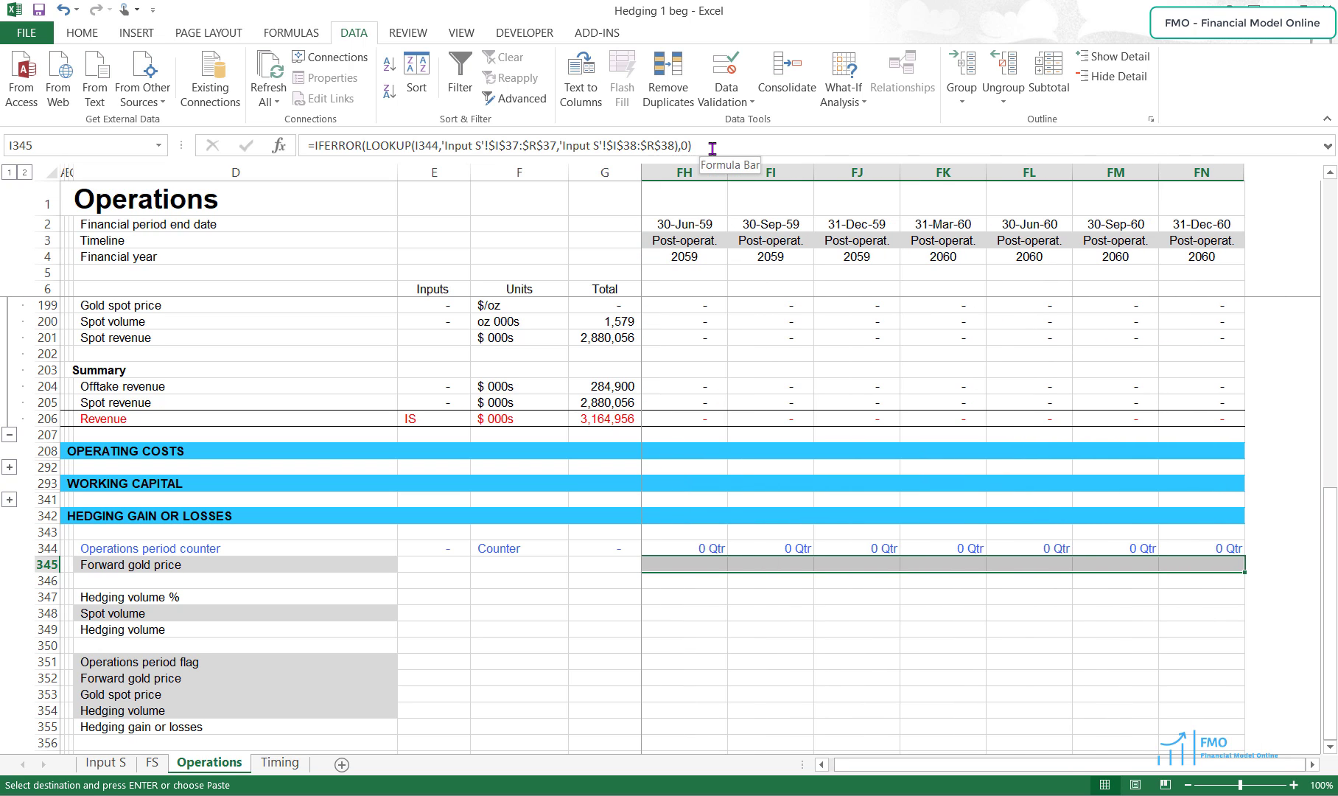
key("Return")
- Enter $/oz as the unit of the Forward gold price row in F345
key("Left")
key("Left")
key("Left")
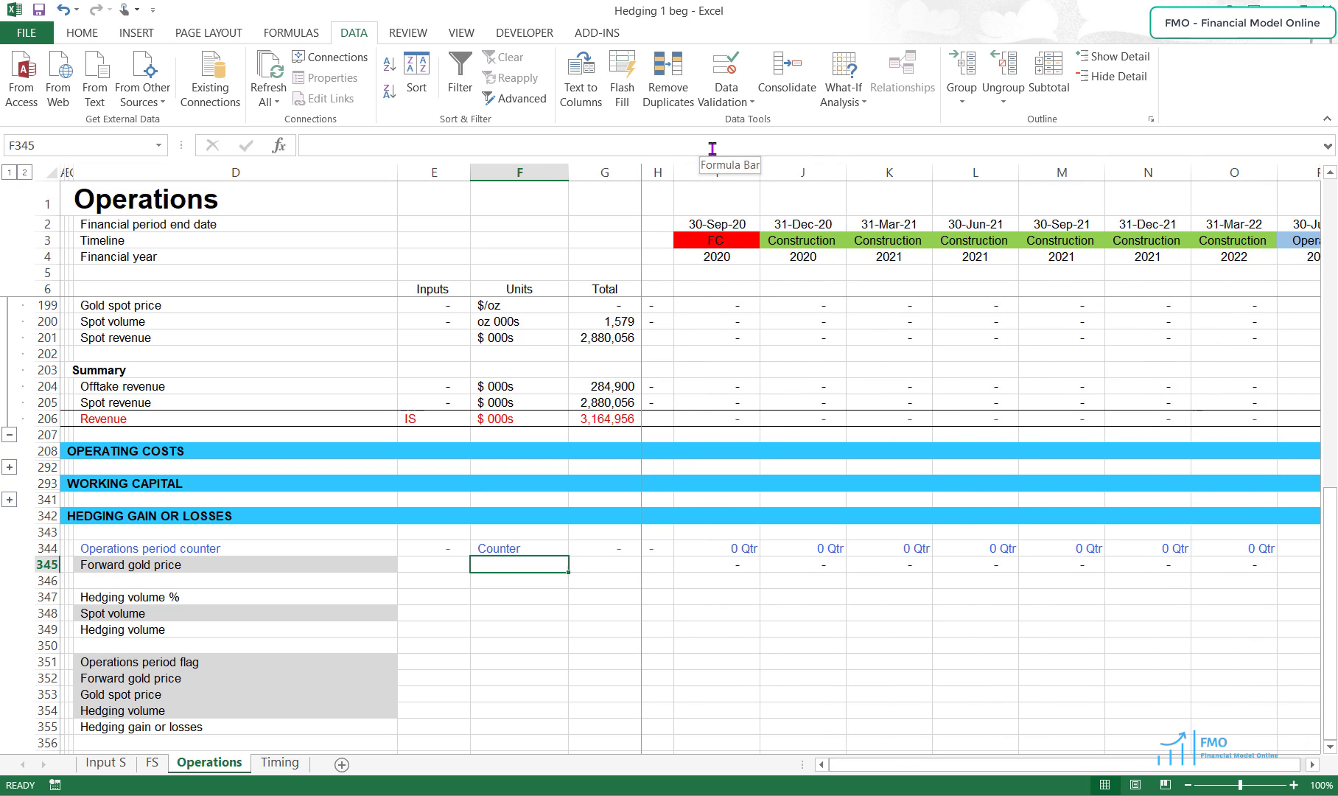
type("$/oz")
key("Return")
- Remove the grey fill from the Forward gold price label in D345
key("Up")
key("Left")
key("Left")
key("alt")
key("h")
key("h")
key("Up")
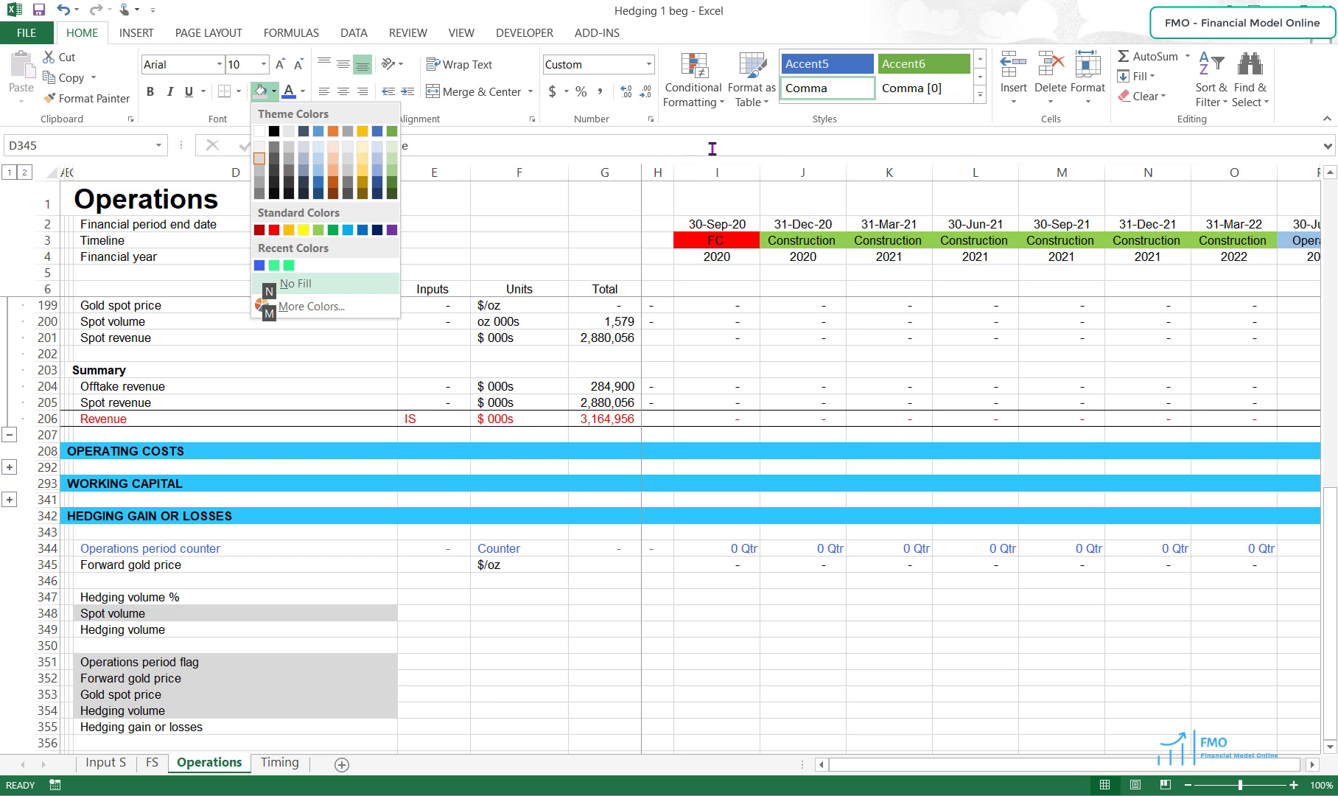
key("Return")
key("Down")
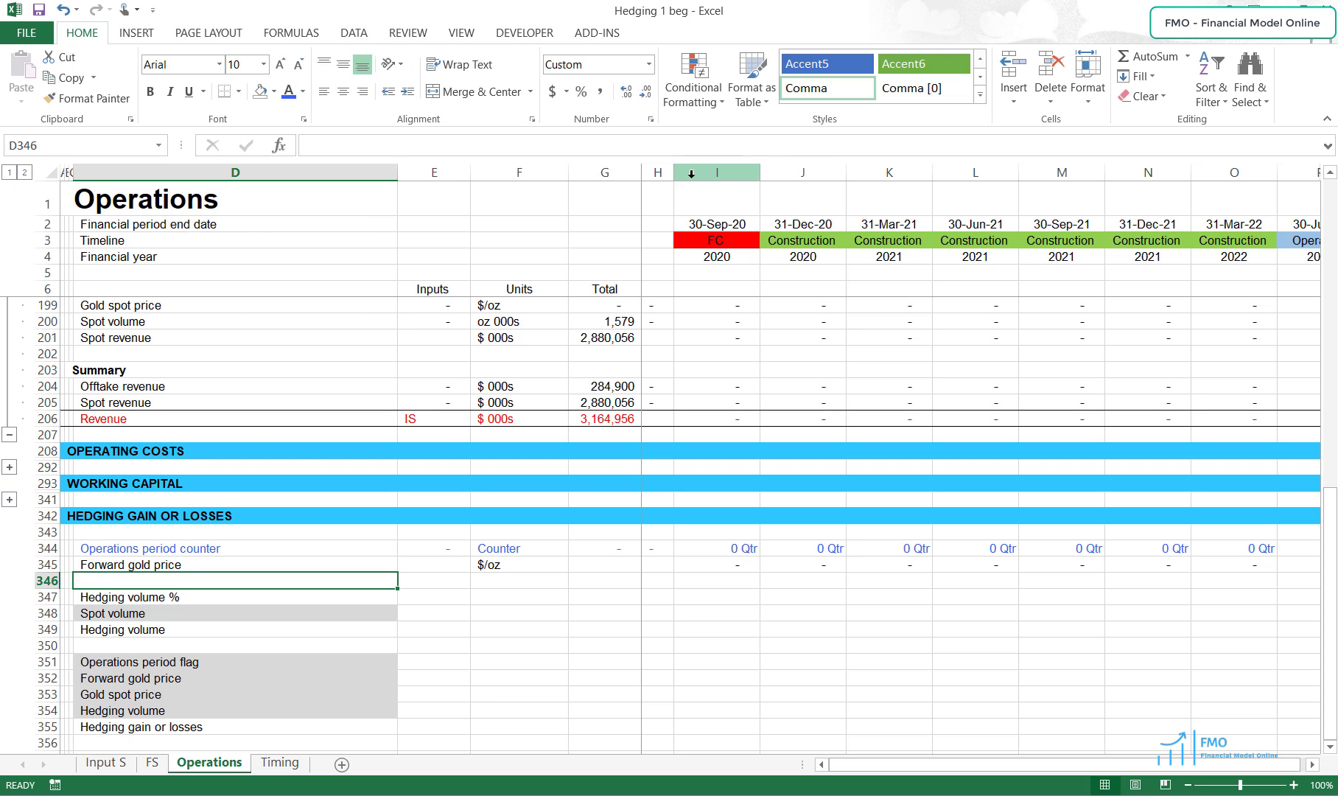
- Enter 30% as the Hedging volume % input in E347, formatted with the Percent style
left_click_drag(612, 581, 659, 581)
scroll(471, 582, "down", 2)
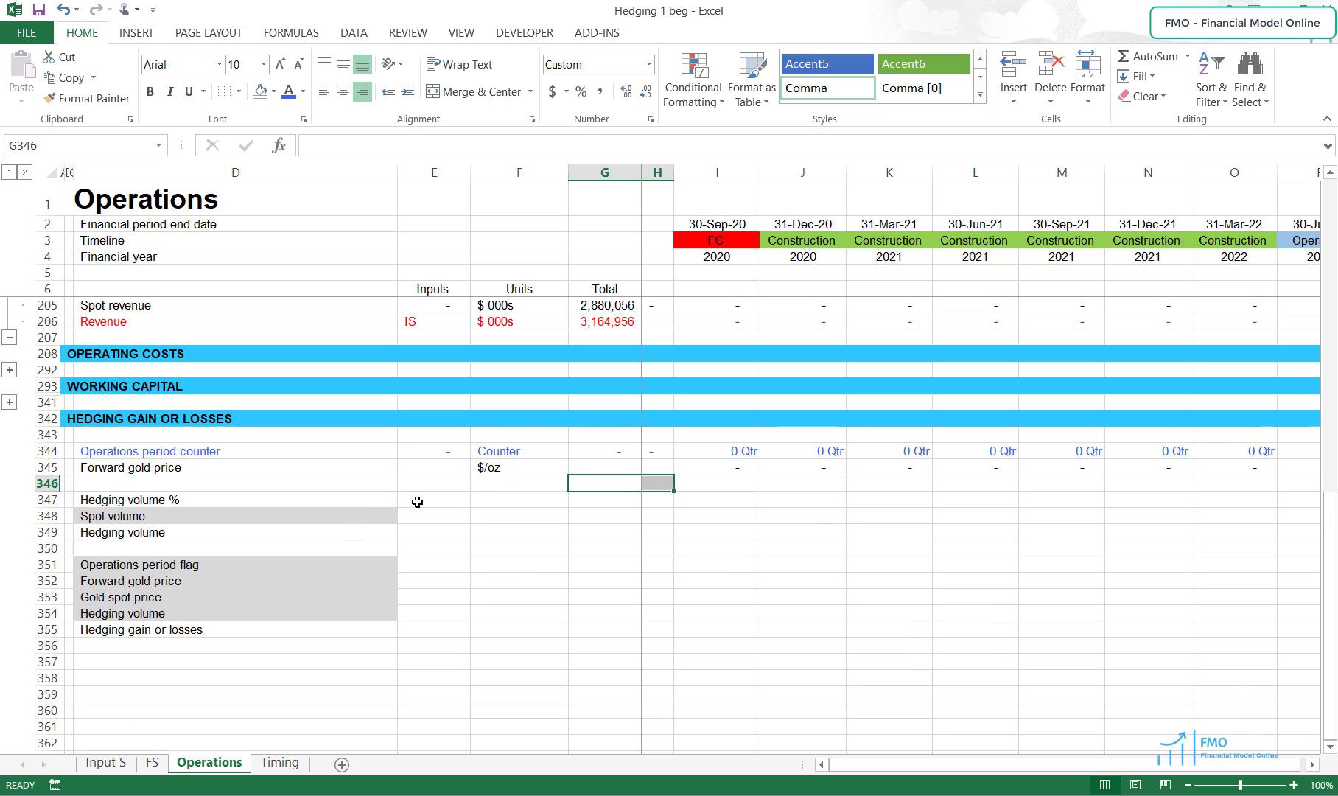
left_click(417, 502)
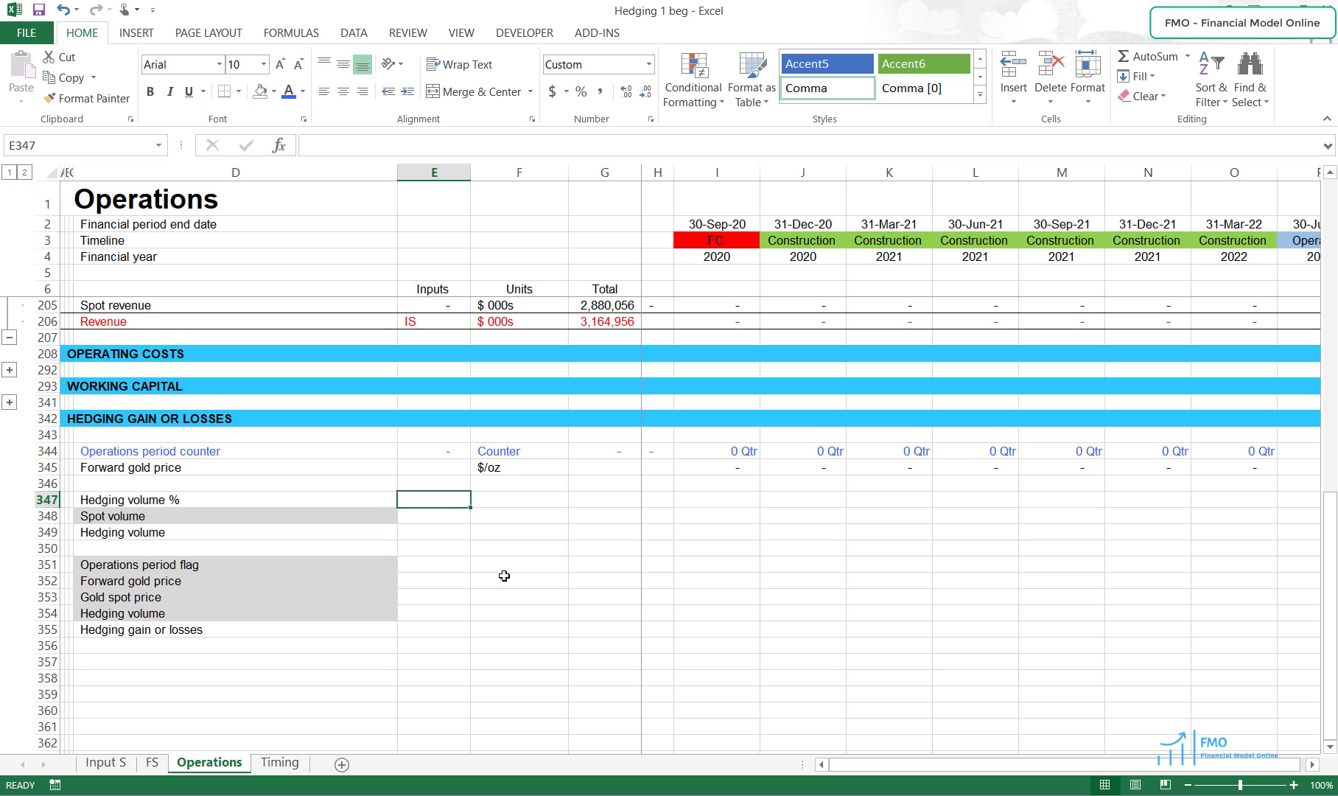
type("30%")
key("ctrl+Return")
key("alt")
key("p")
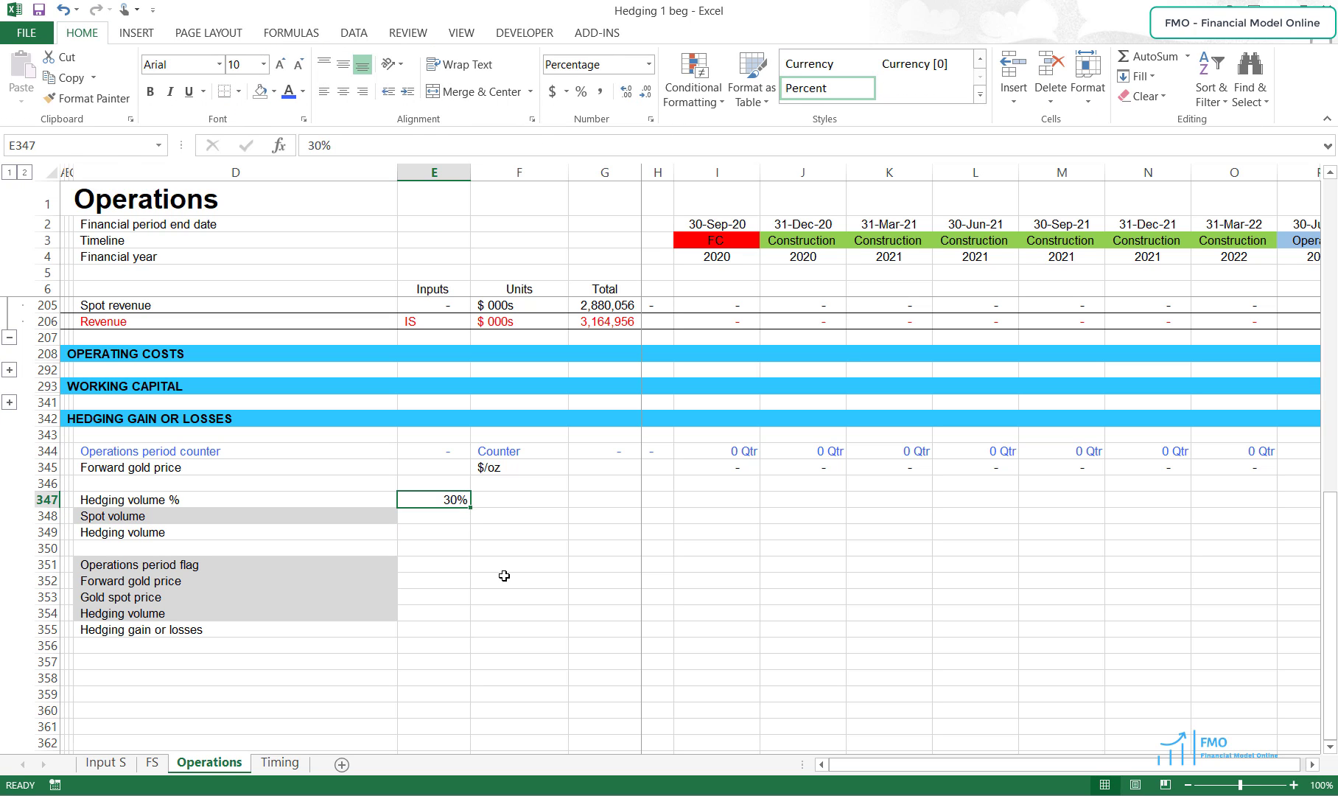
- Fill the Hedging volume % input cell E347 yellow and enter % as its unit in F347
key("alt")
key("h")
key("h")
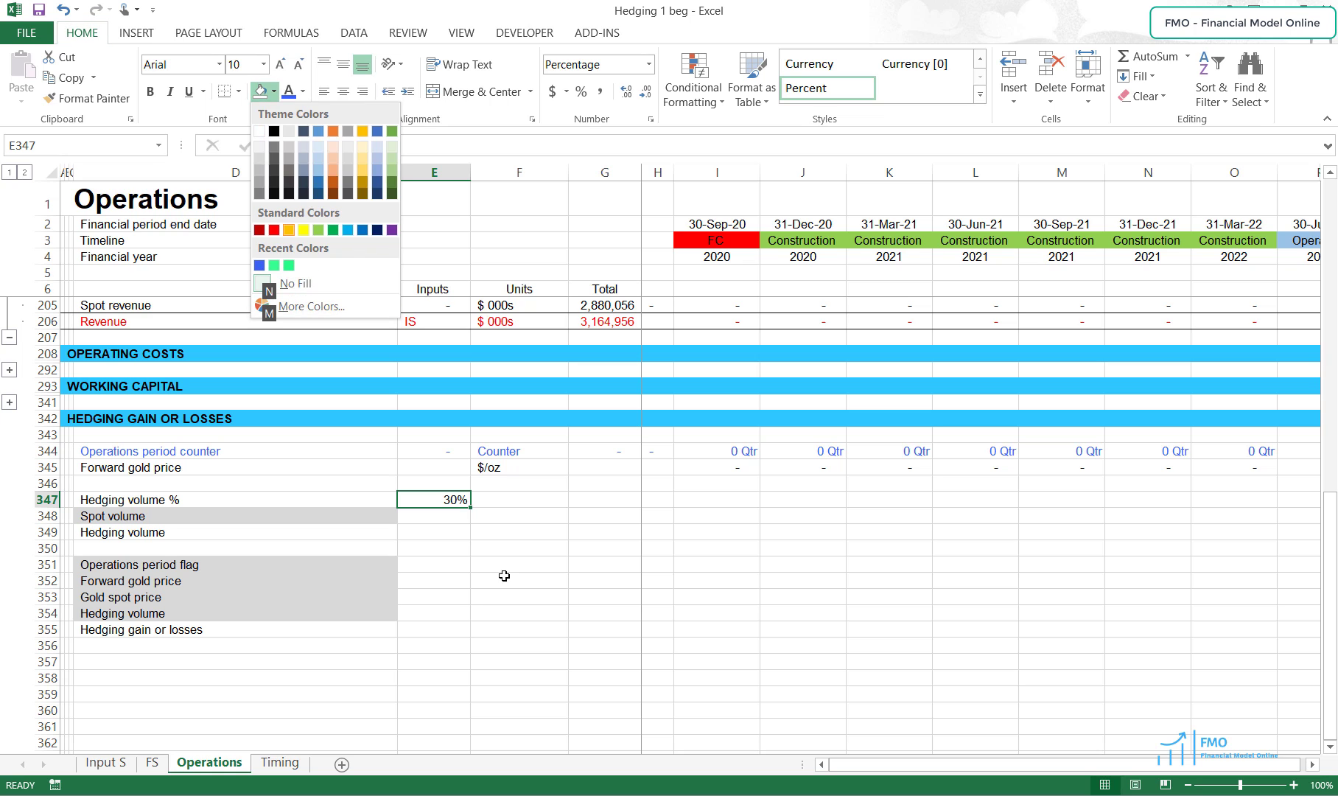
key("Right")
key("Return")
key("Right")
type("%")
key("Return")
- Copy the Spot volume row 200 from the revenue section into row 348 of the hedging section
key("Left")
key("Left")
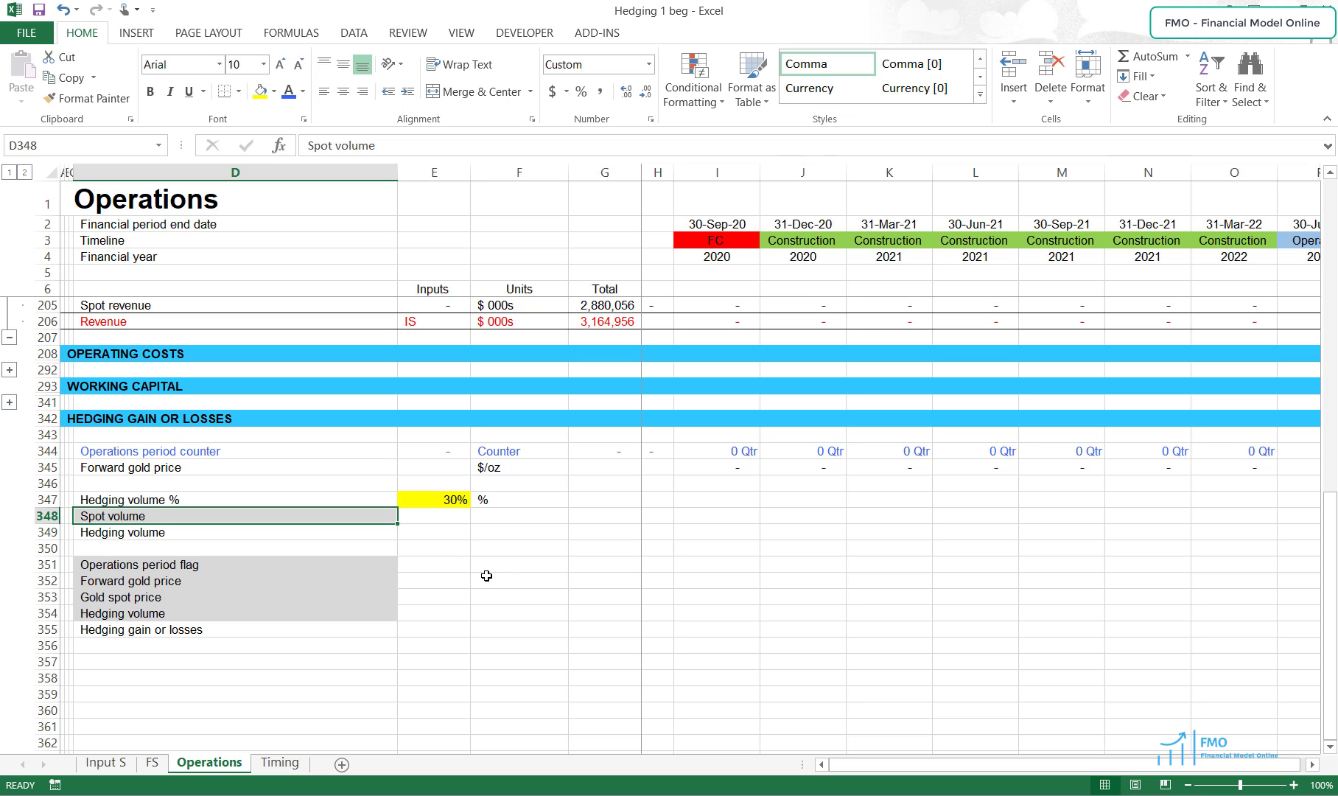
scroll(486, 575, "up", 2)
scroll(487, 575, "up", 2)
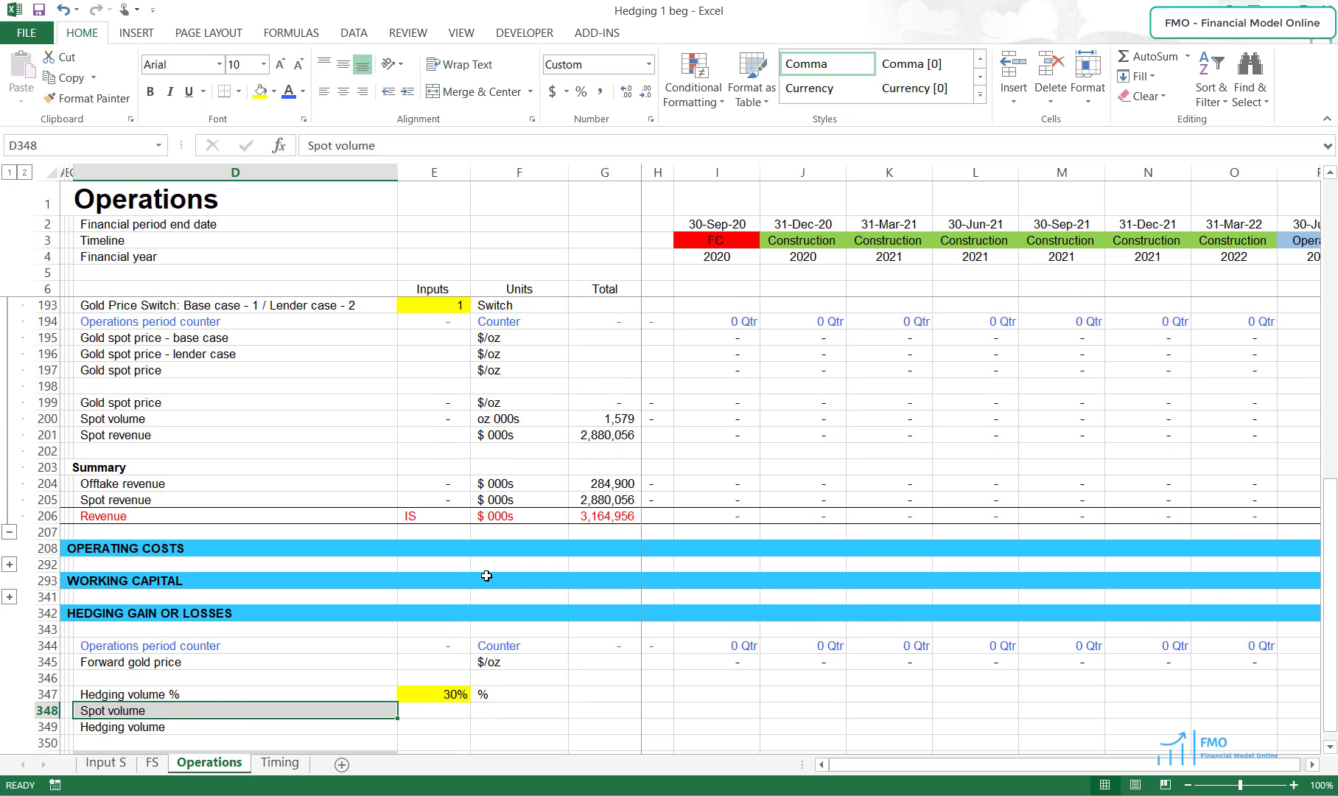
left_click(46, 418)
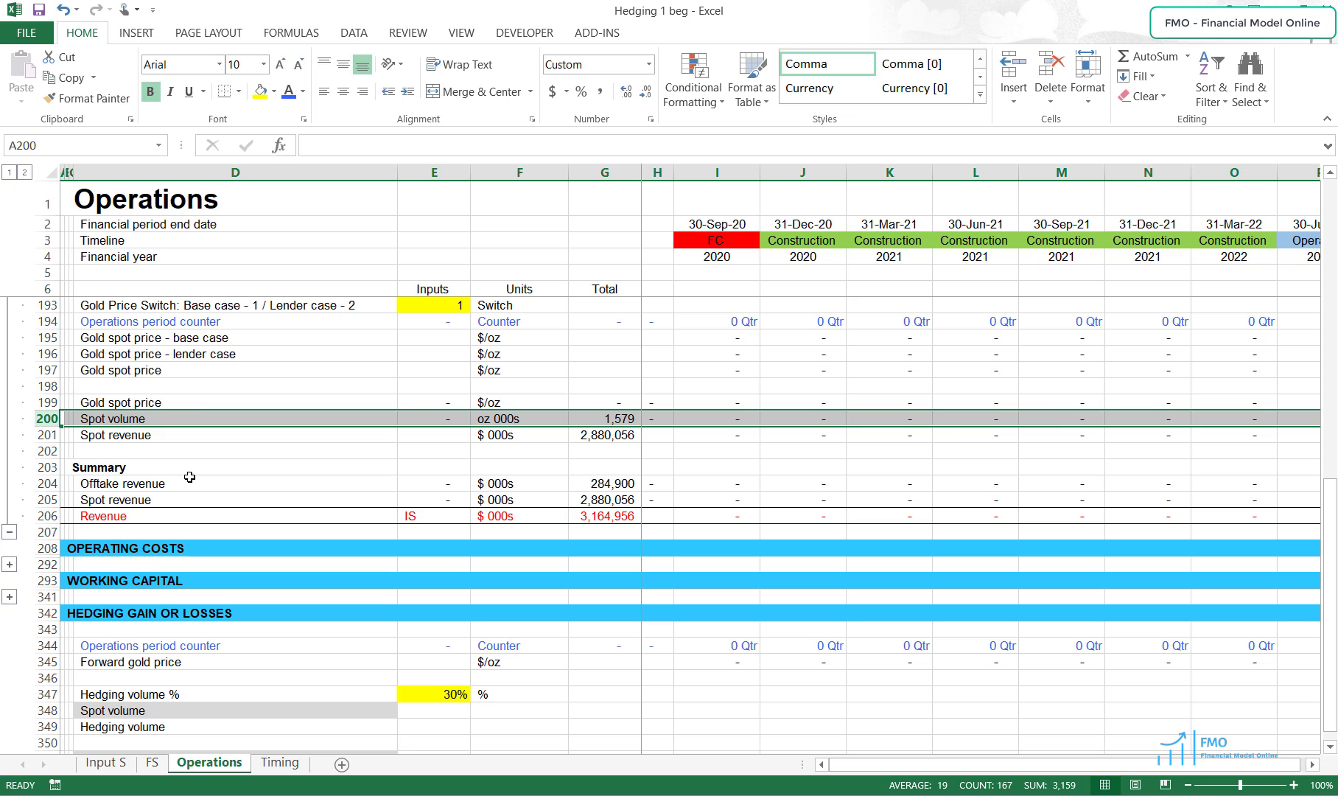
key("ctrl+c")
scroll(268, 504, "down", 3)
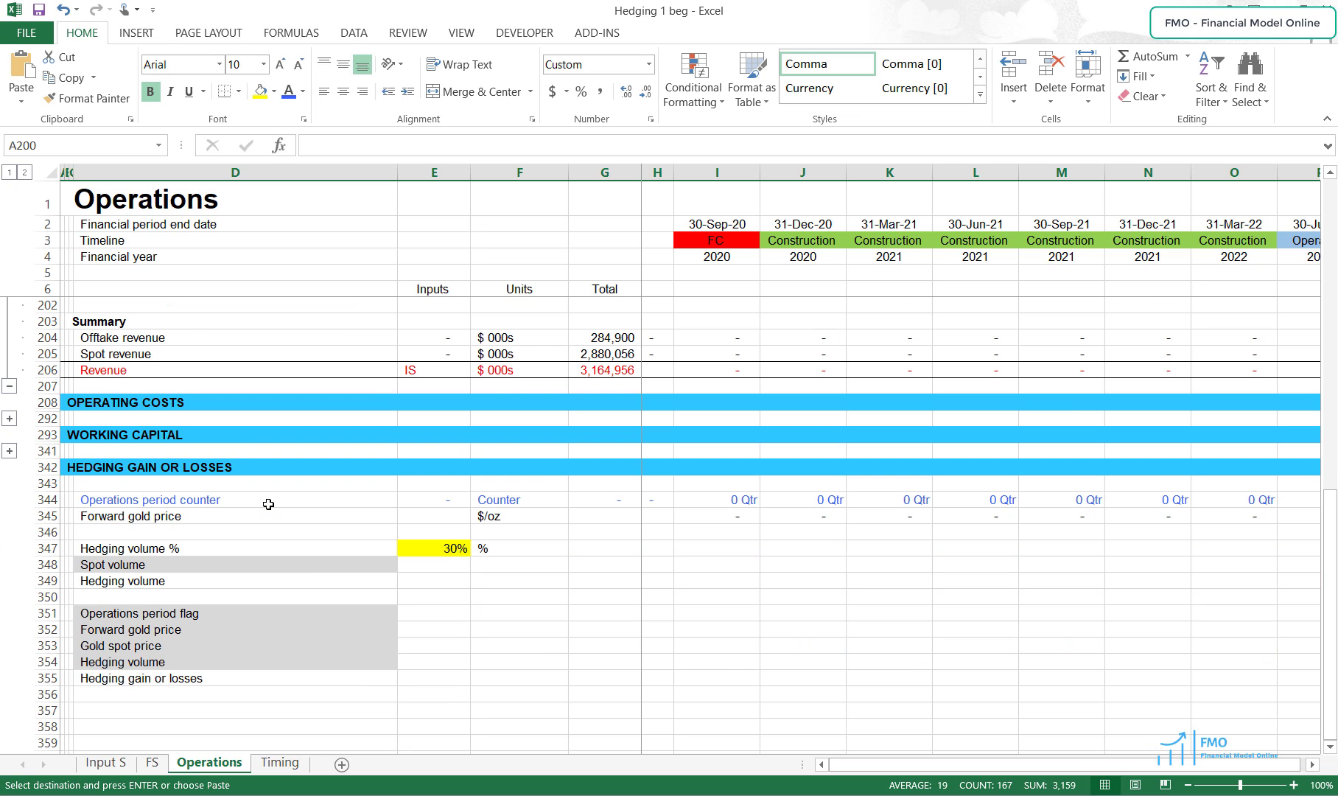
left_click(46, 564)
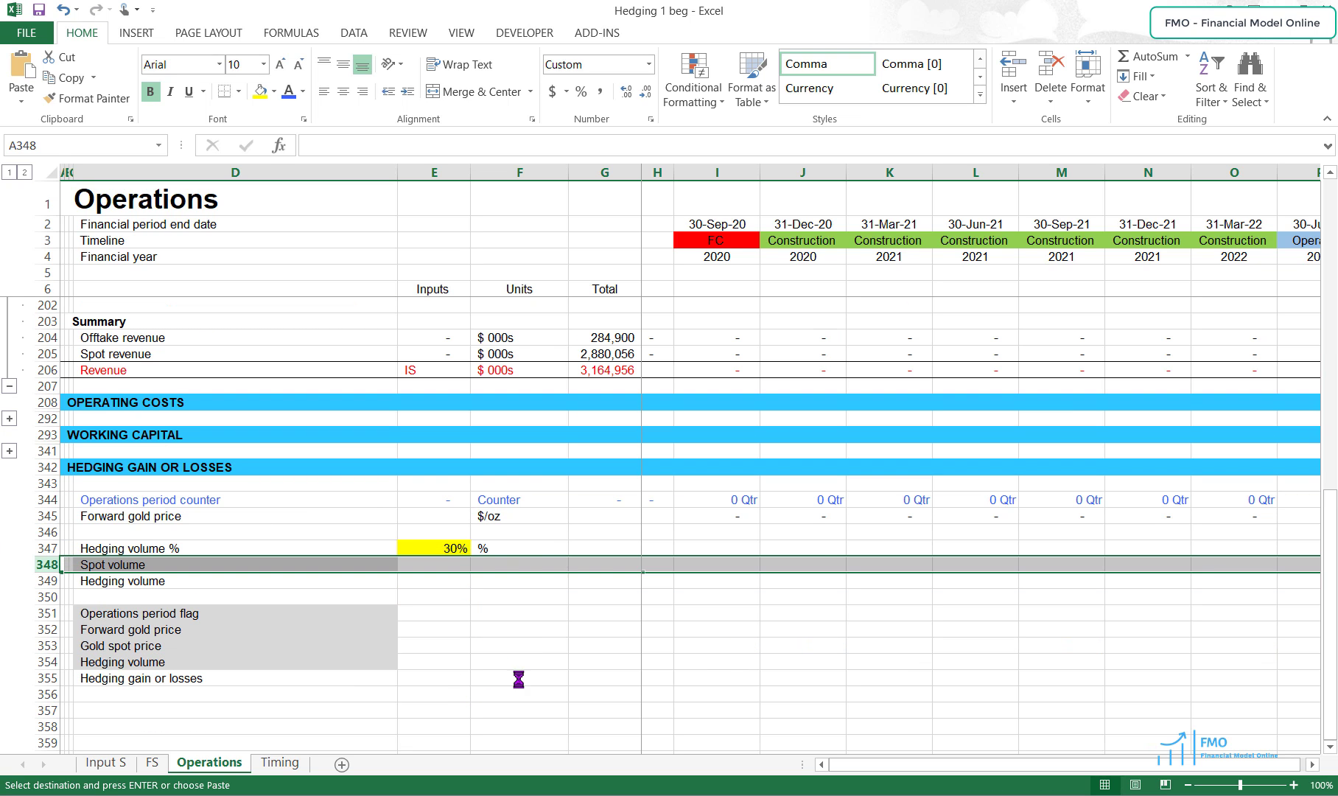
key("ctrl+v")
- Ungroup the pasted Spot volume row 348 to remove its outline level
key("alt+a")
key("u")
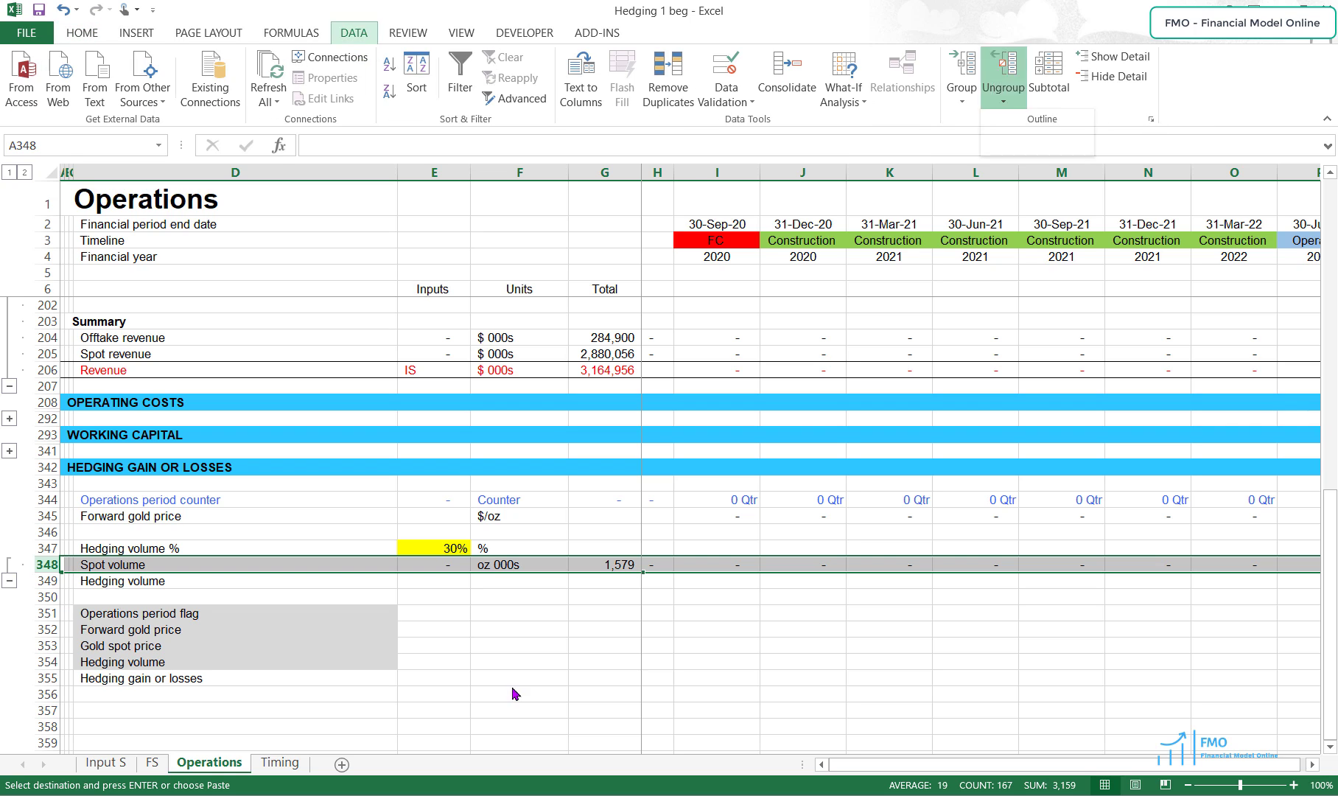
key("u")
- Calculate the first period's Hedging volume in I349 as spot volume times the fixed hedging percentage, =I348*$E$347
left_click_drag(601, 630, 663, 634)
left_click(676, 599)
left_click(685, 580)
type("=")
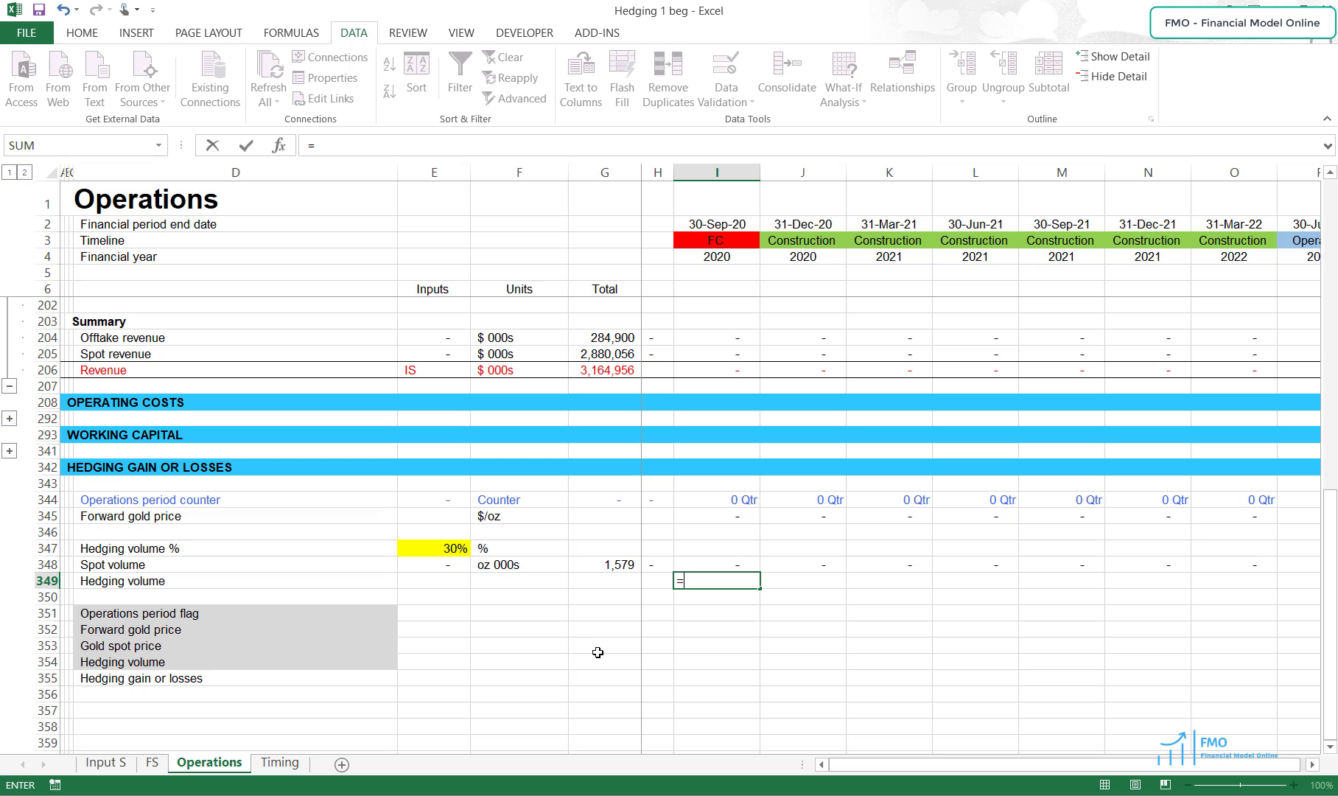
key("Up")
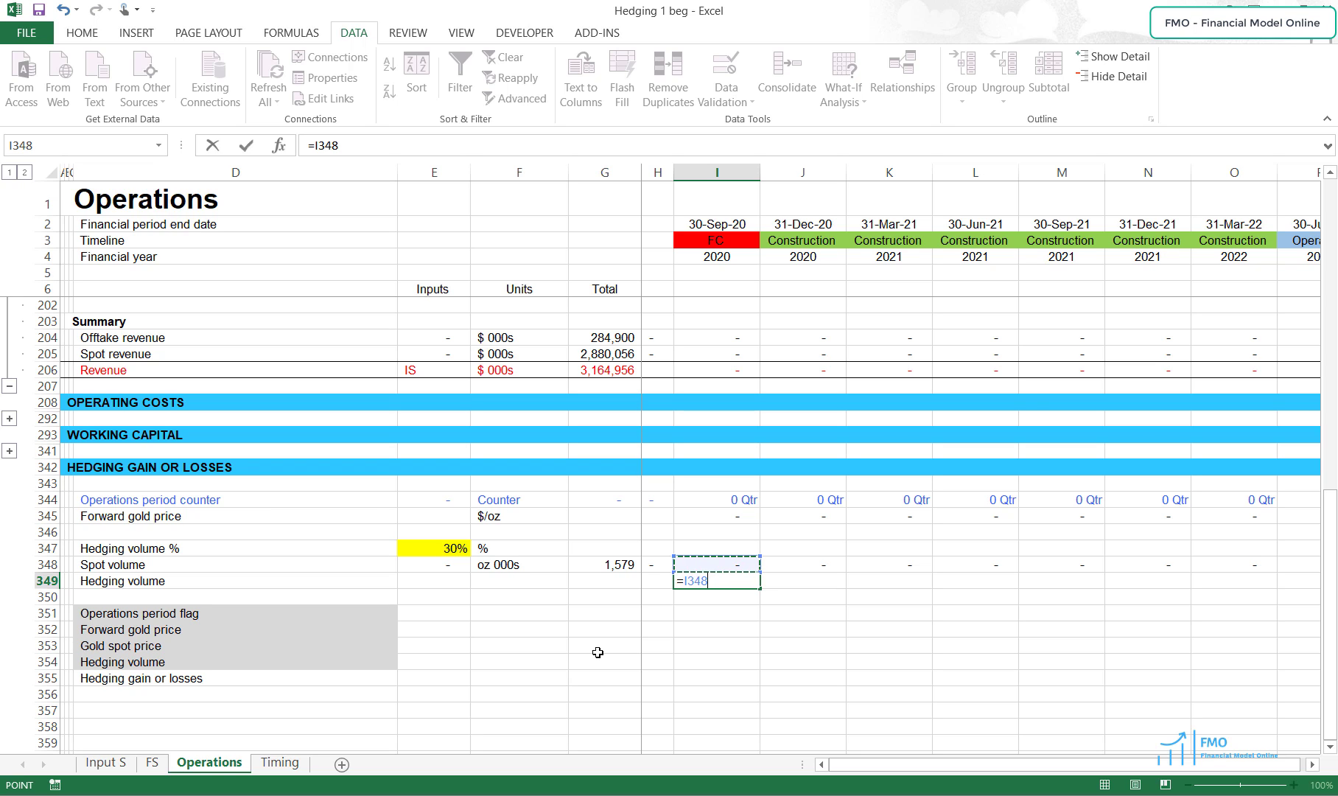
type("*")
key("Up")
key("Left")
key("Left")
key("Left")
key("Left")
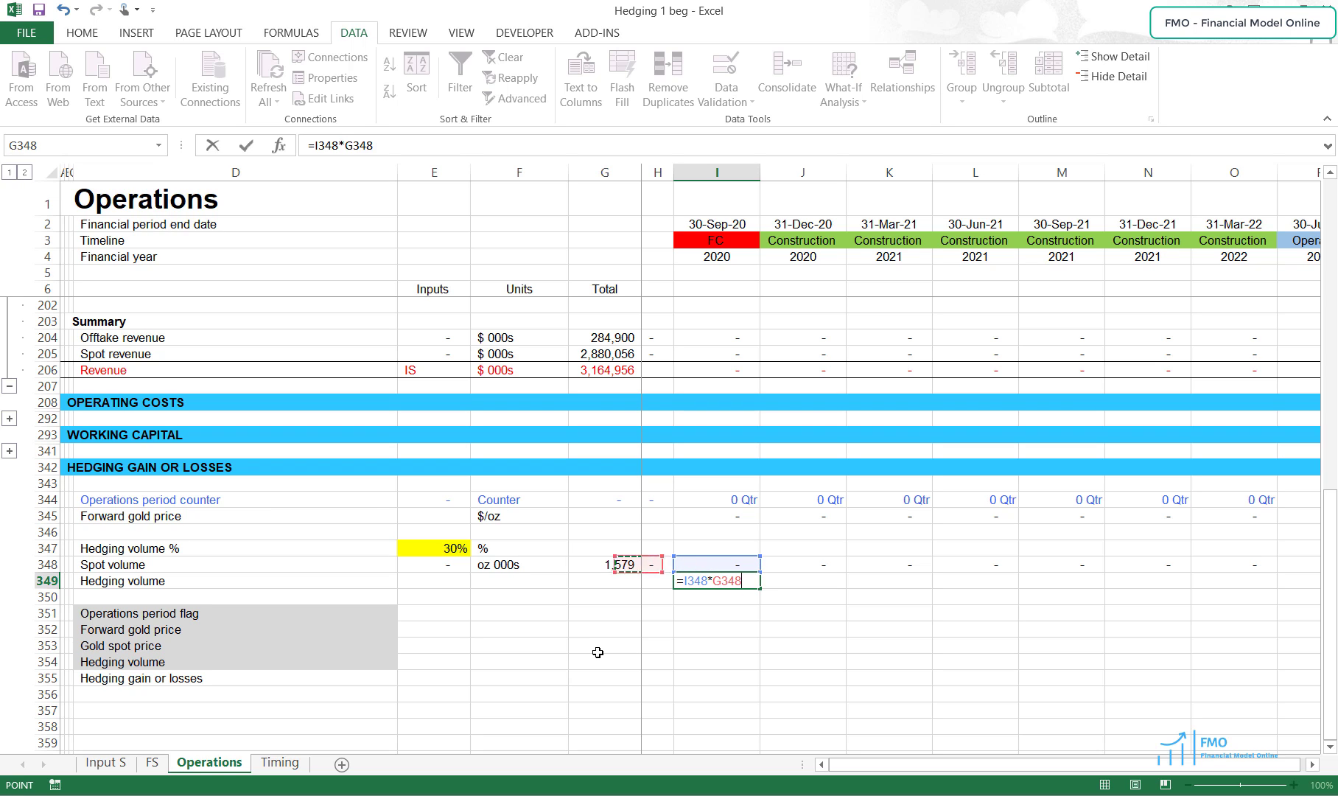
key("Up")
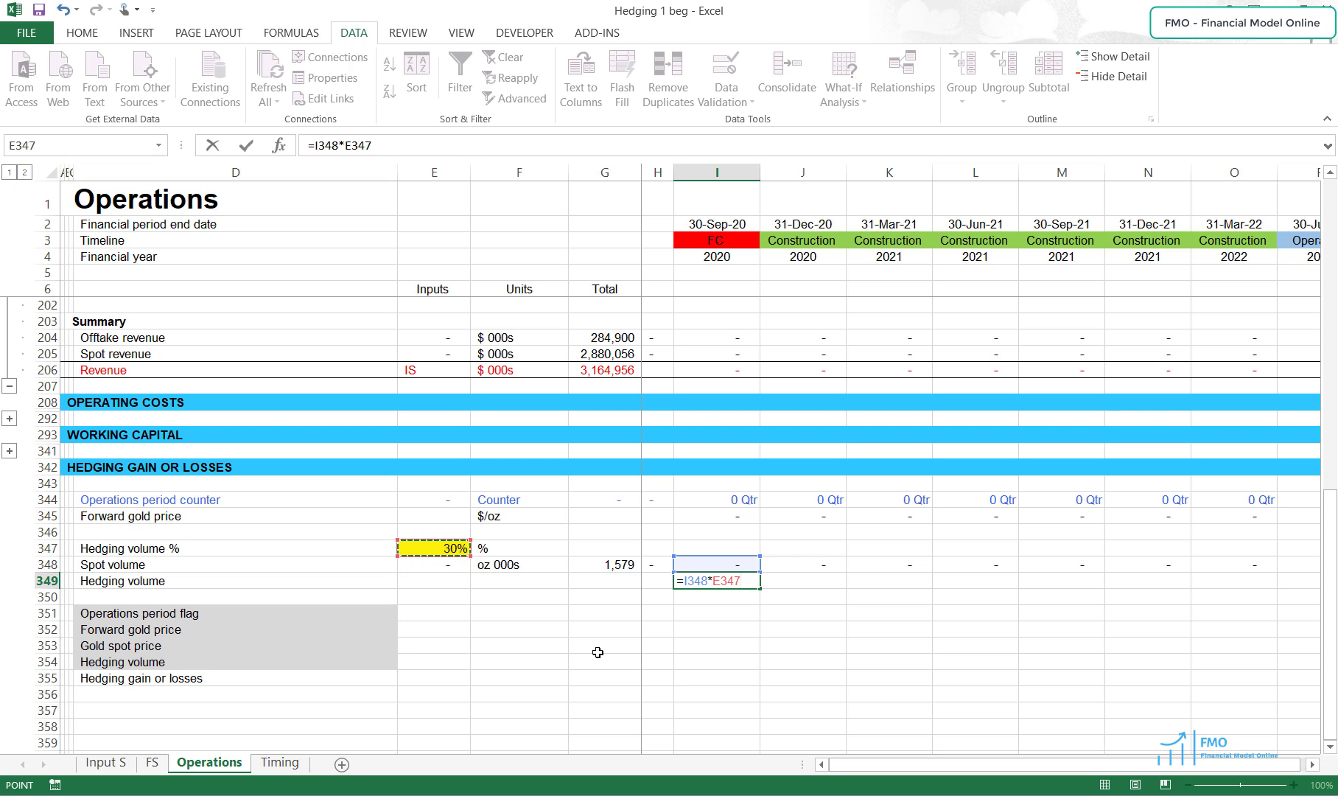
key("F4")
key("ctrl+Return")
- Copy the I349 formula across the Hedging volume row through the last period
key("ctrl+c")
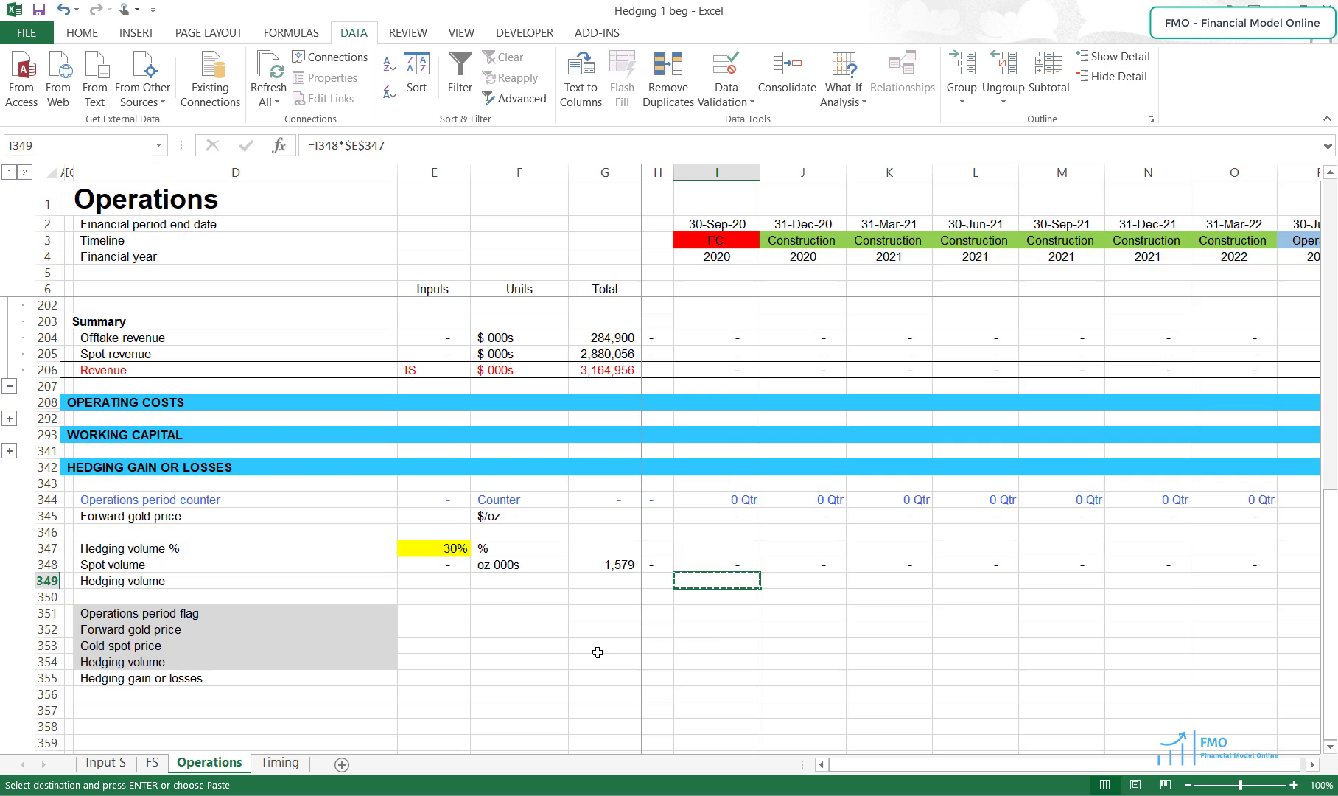
key("ctrl+shift+Right")
key("Return")
- Total the Hedging volume row in G349 with a SUM from I349 through the last period
key("Left")
key("Left")
type("=SUM(")
key("Right")
key("Left")
key("Right")
key("shift+Right")
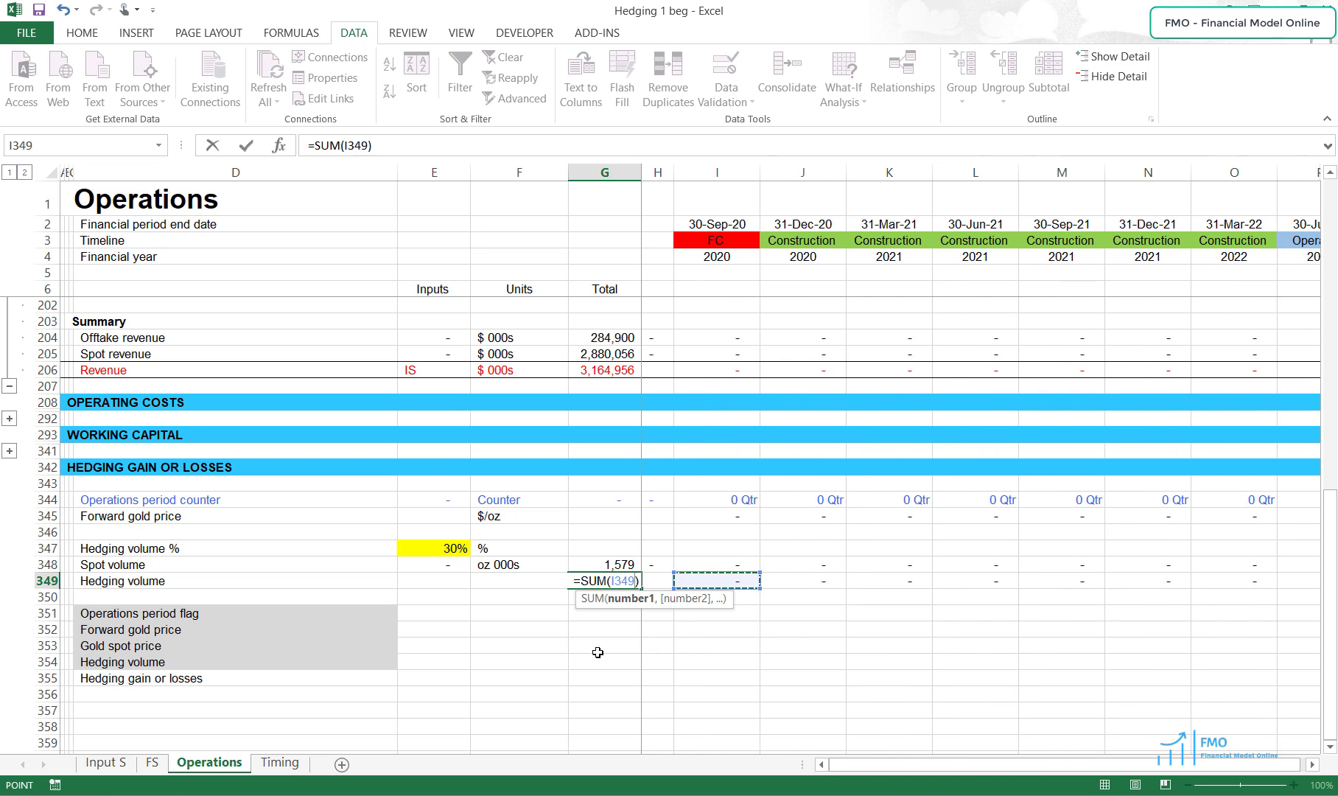
key("ctrl+shift+Right")
key("Return")
- Enter oz 000s as the unit of the Hedging volume row in F349
key("Left")
key("Left")
type("oz")
key("Return")
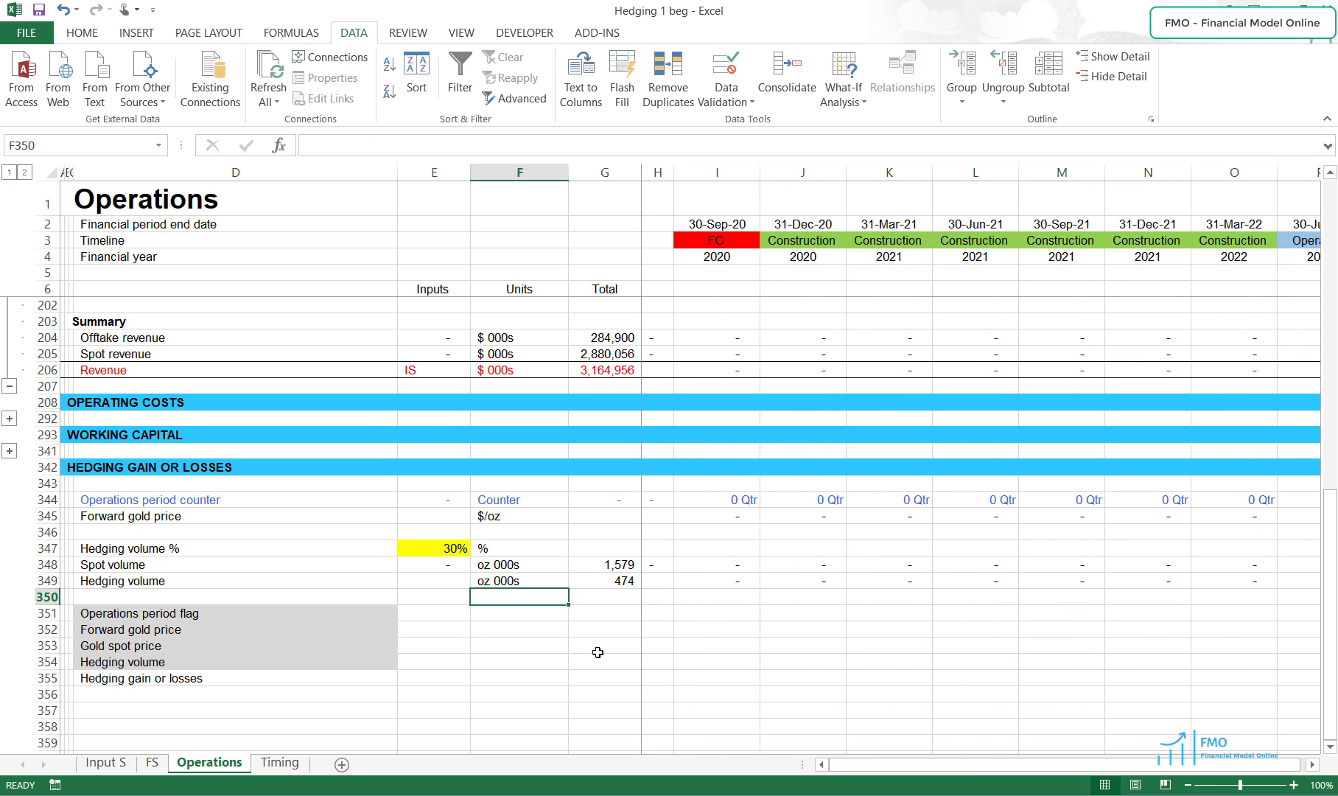
- Expand the Operating costs section and copy its Operations period flag row 278 for use in the hedging section
scroll(575, 634, "down", 2)
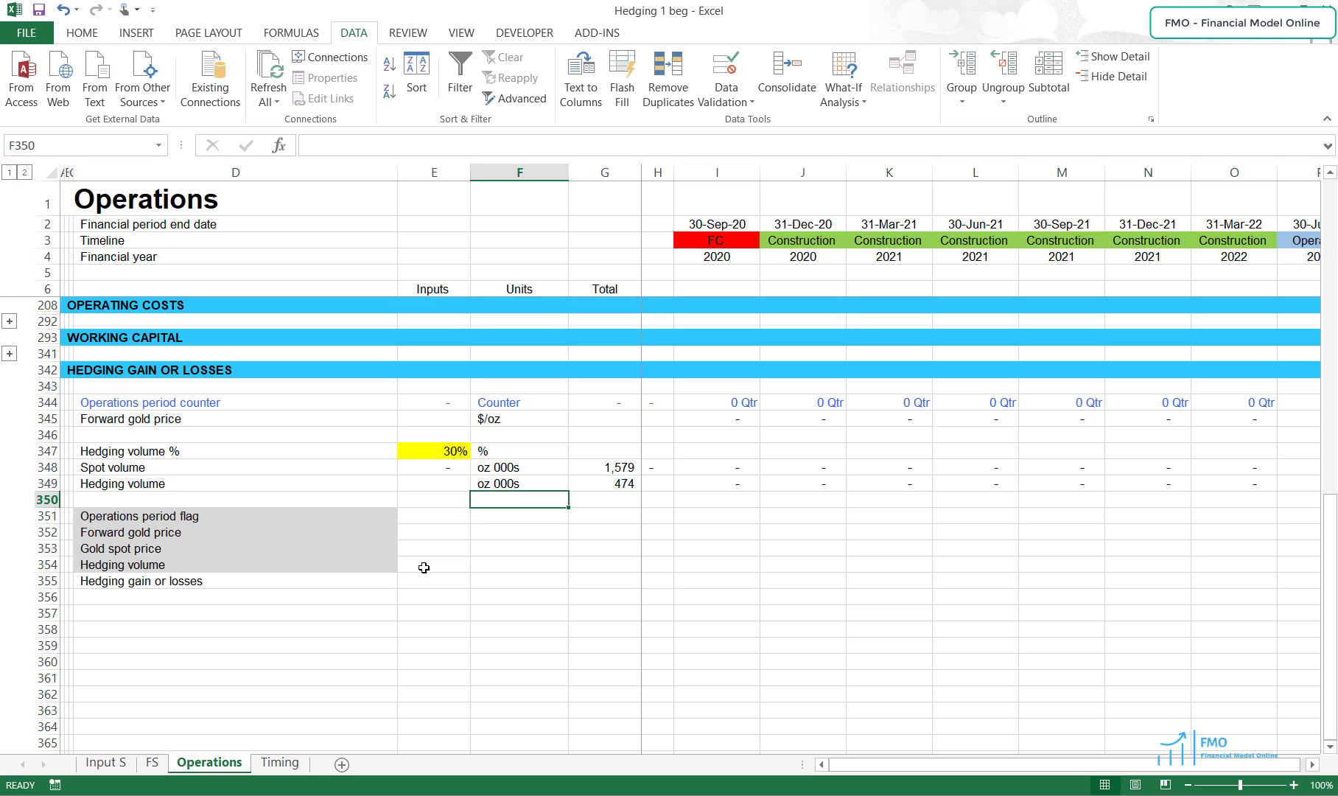
left_click(199, 516)
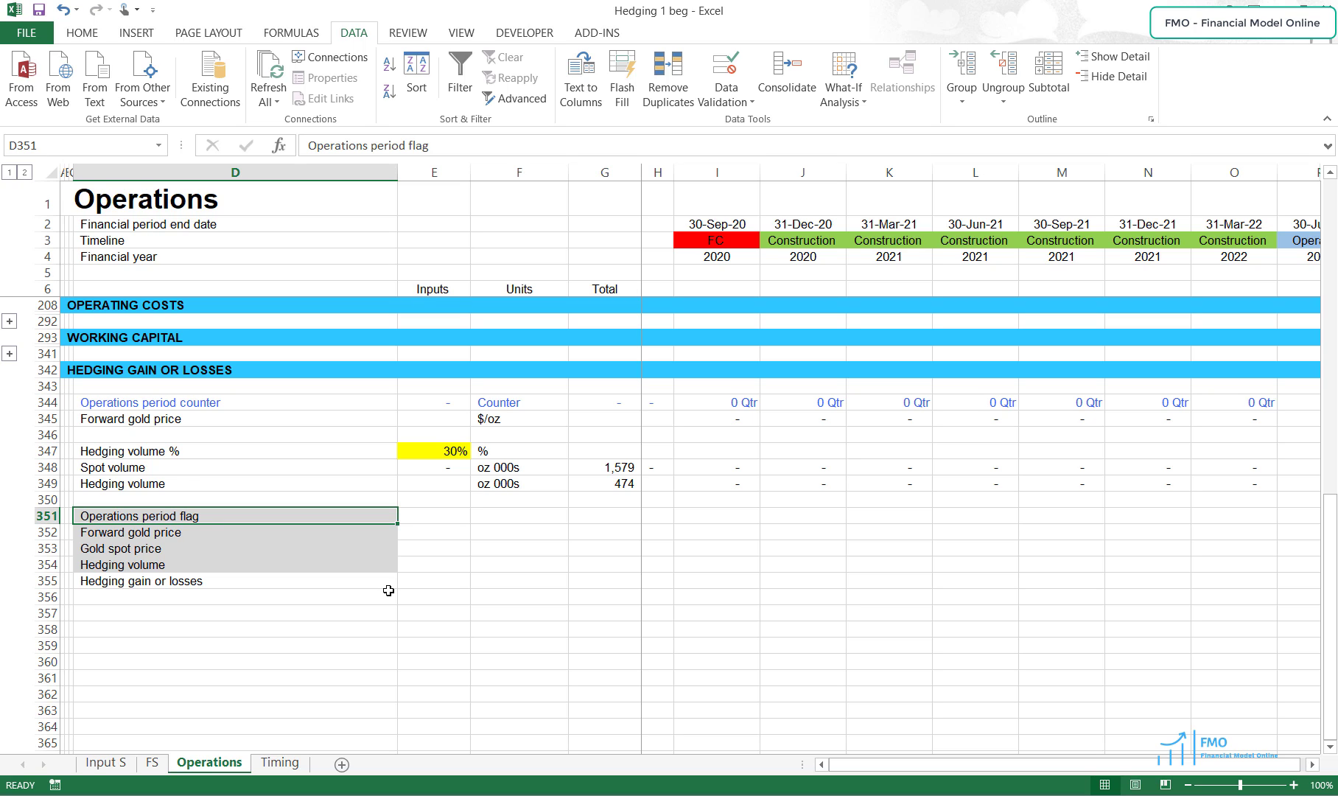
scroll(388, 590, "up", 1)
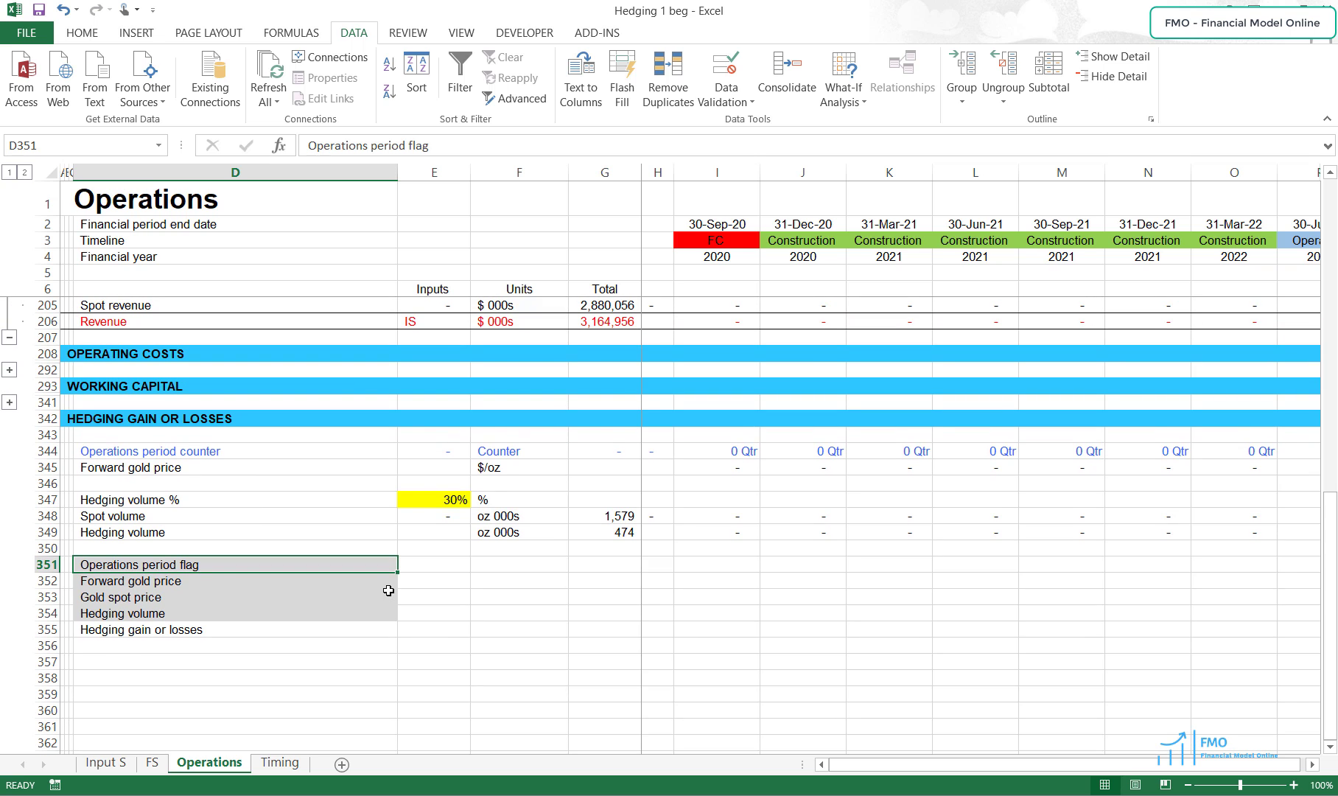
left_click(10, 369)
scroll(285, 496, "down", 20)
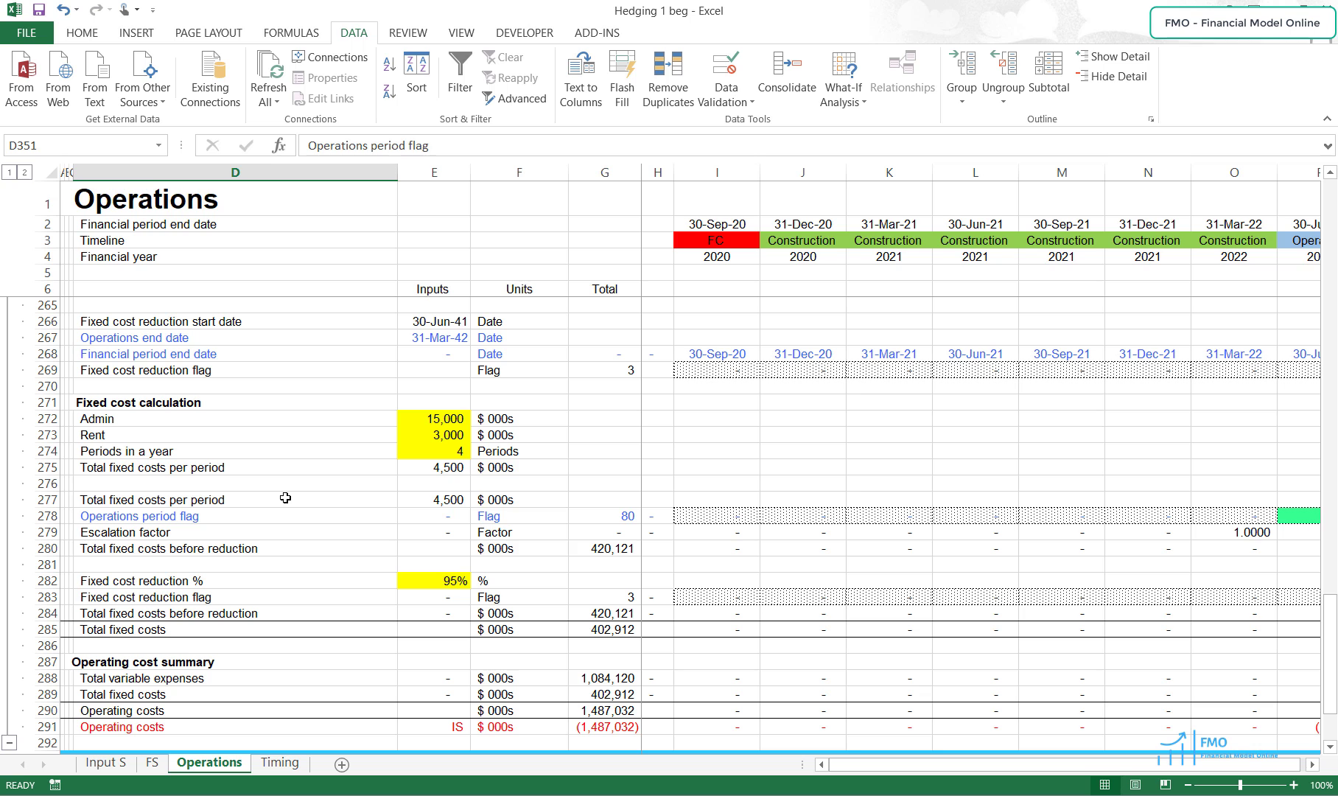
left_click(47, 516)
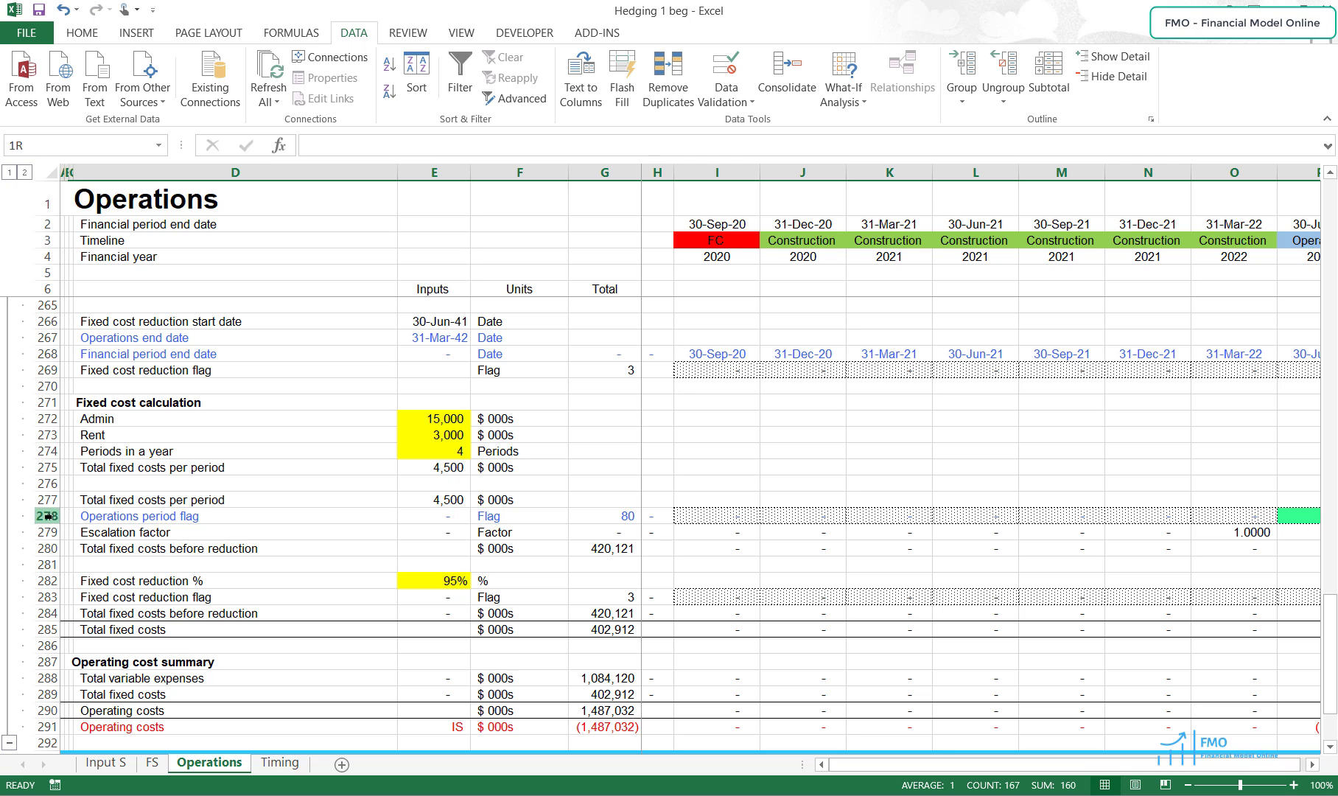
key("ctrl+c")
scroll(214, 553, "down", 20)
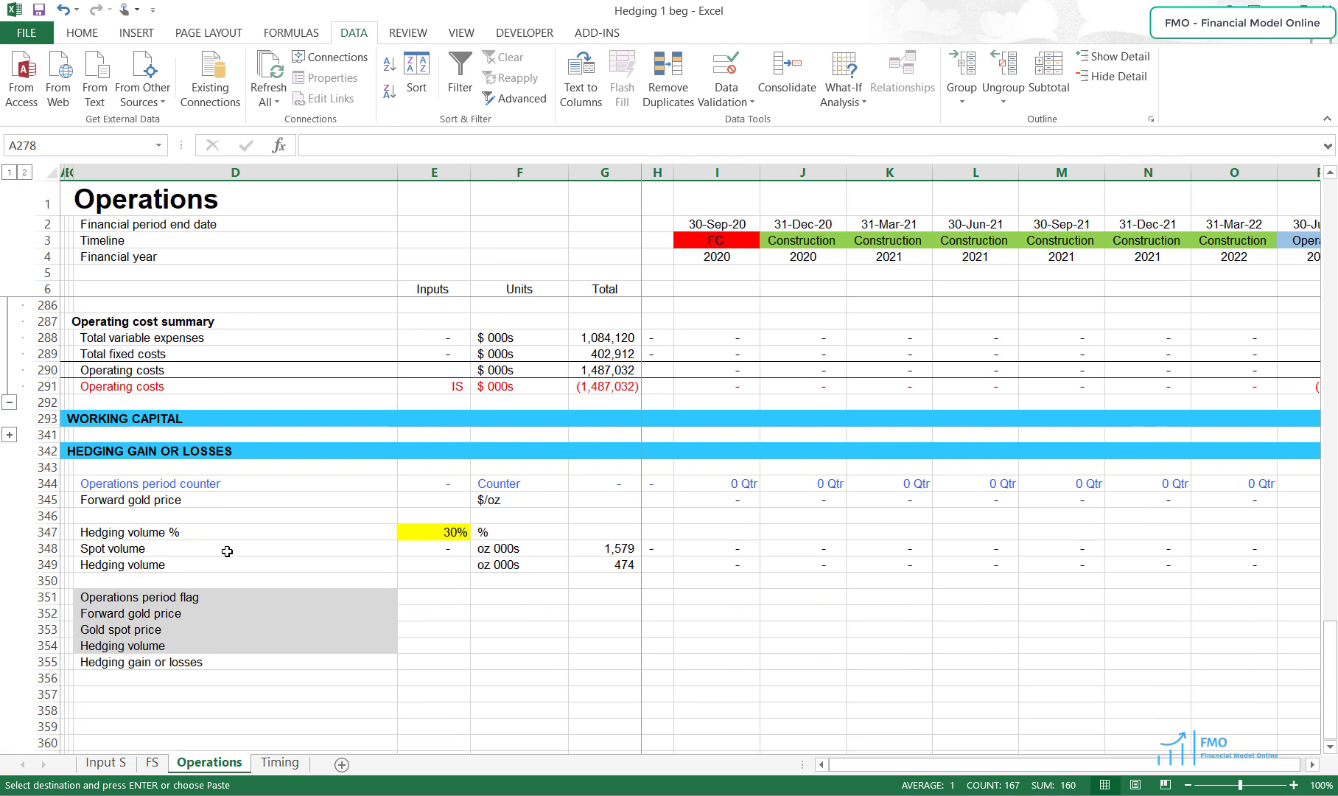
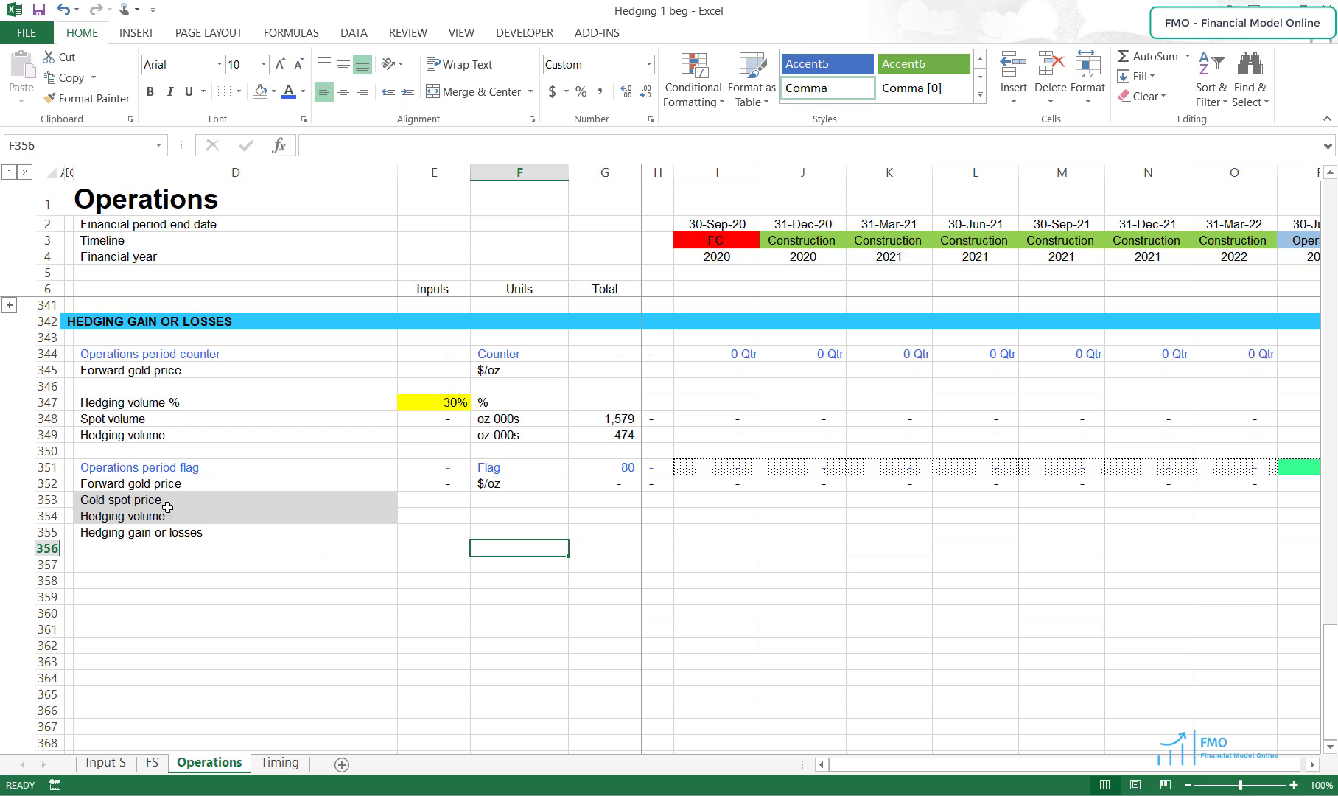
- Link the Gold spot price label in D353 to the Gold spot price row in the Spot revenue section with =D$199
left_click(161, 487)
left_click(174, 501)
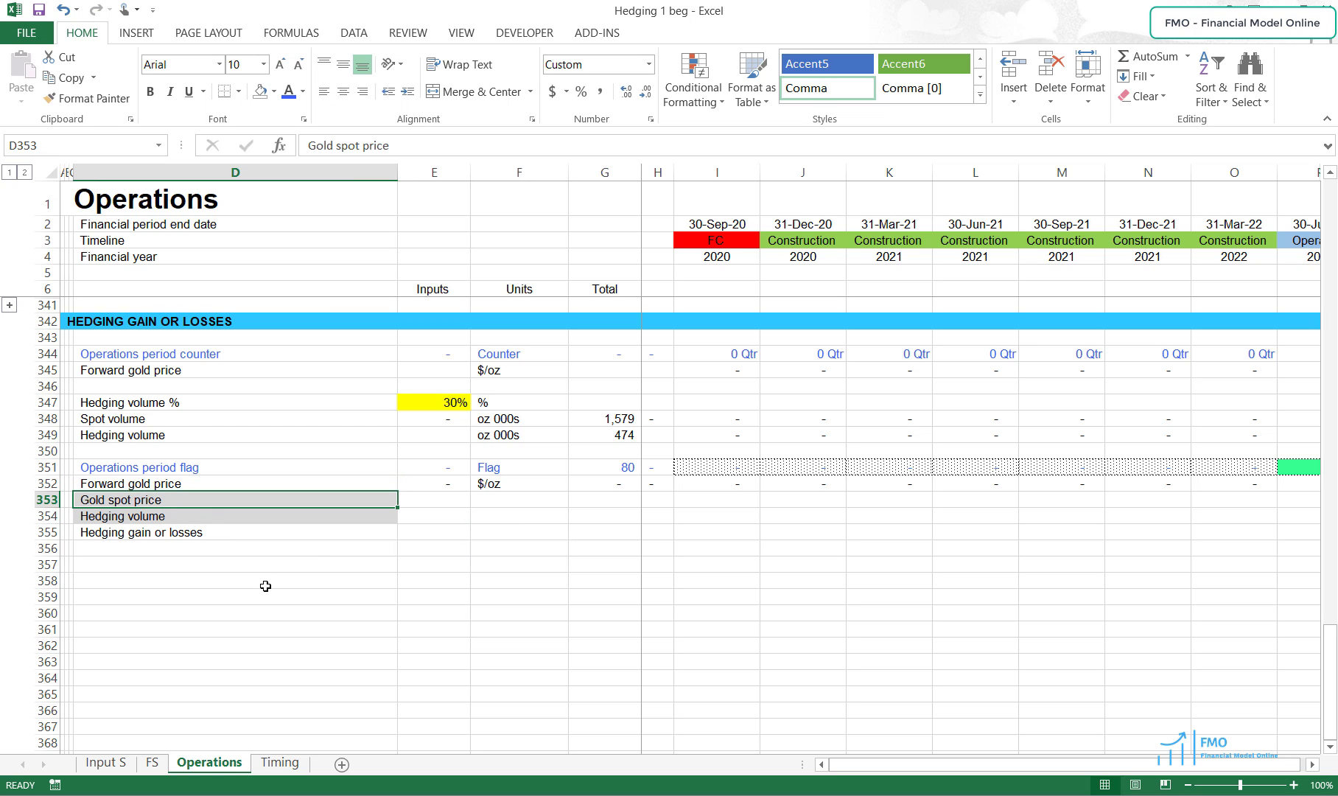
scroll(265, 586, "up", 1)
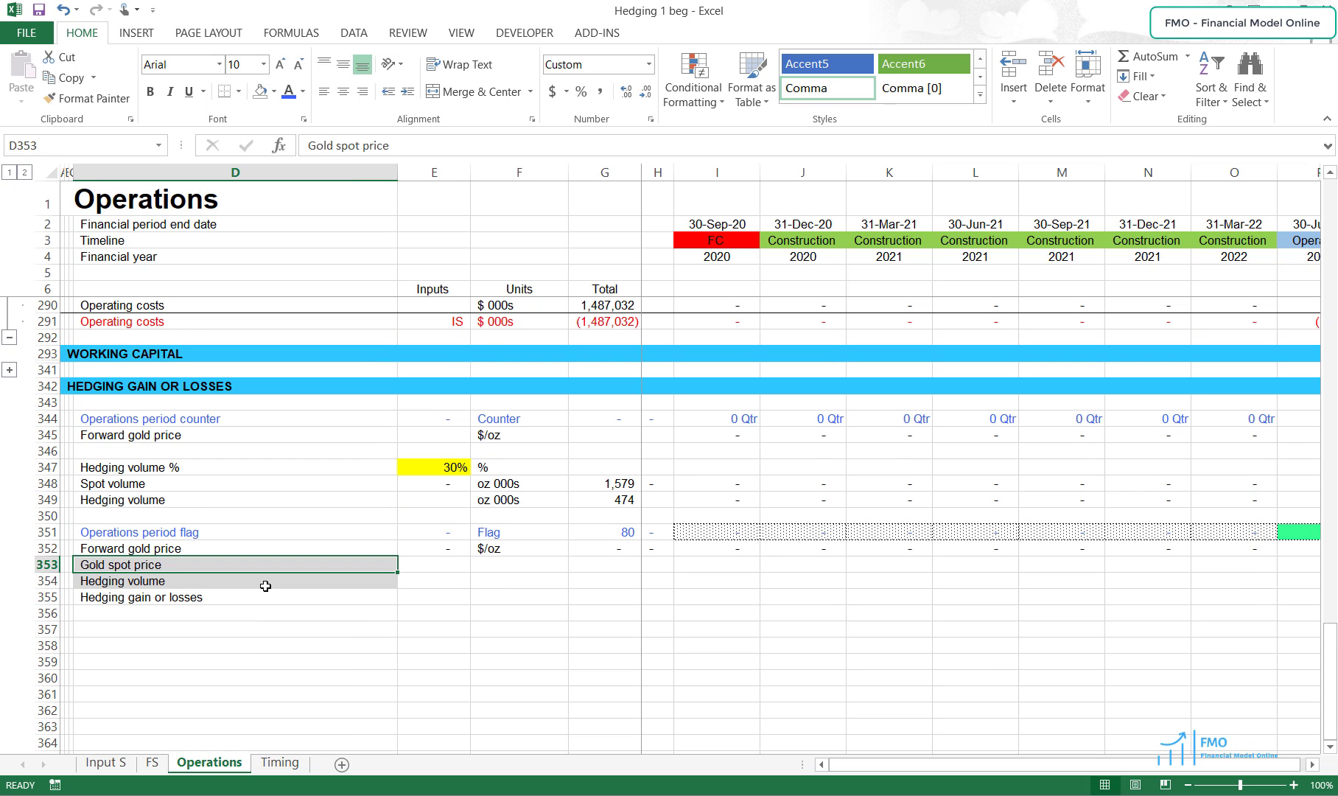
scroll(265, 586, "up", 20)
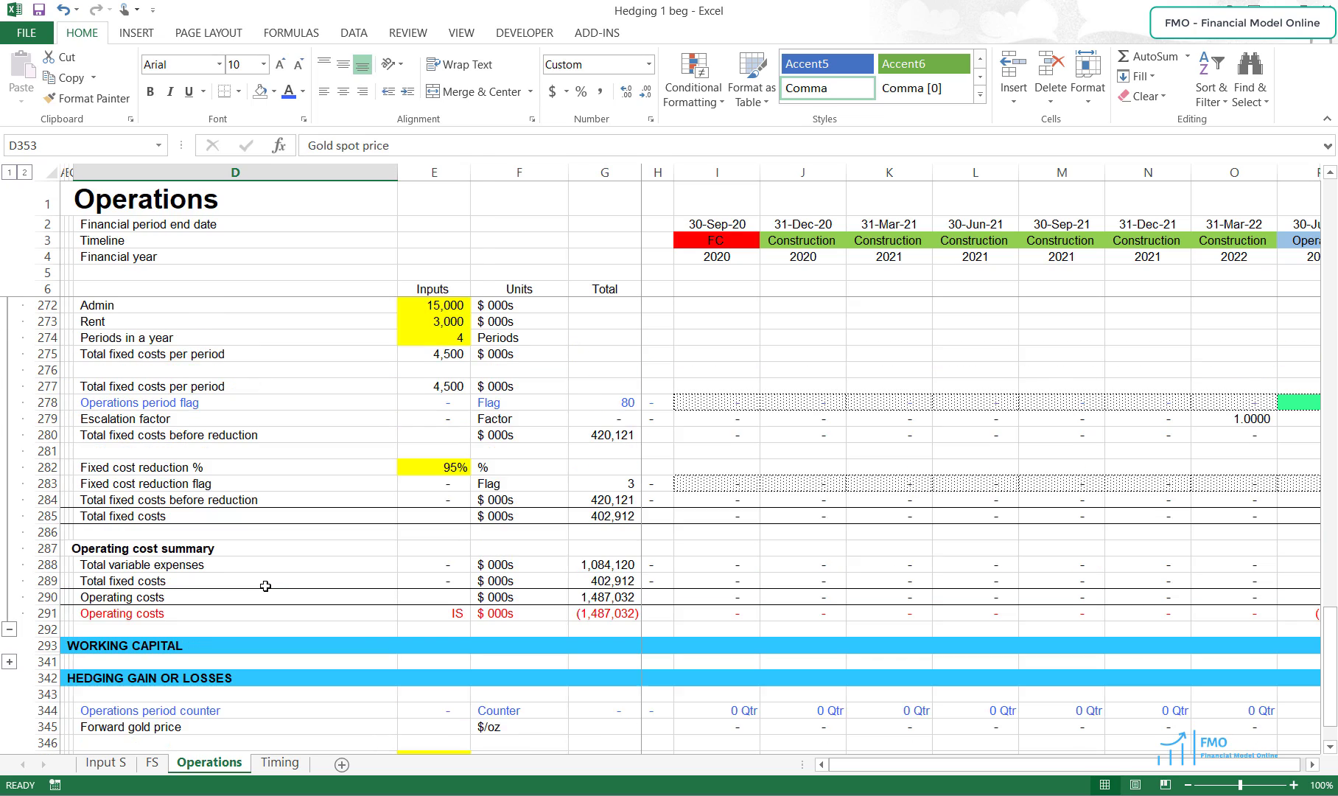
scroll(266, 588, "up", 12)
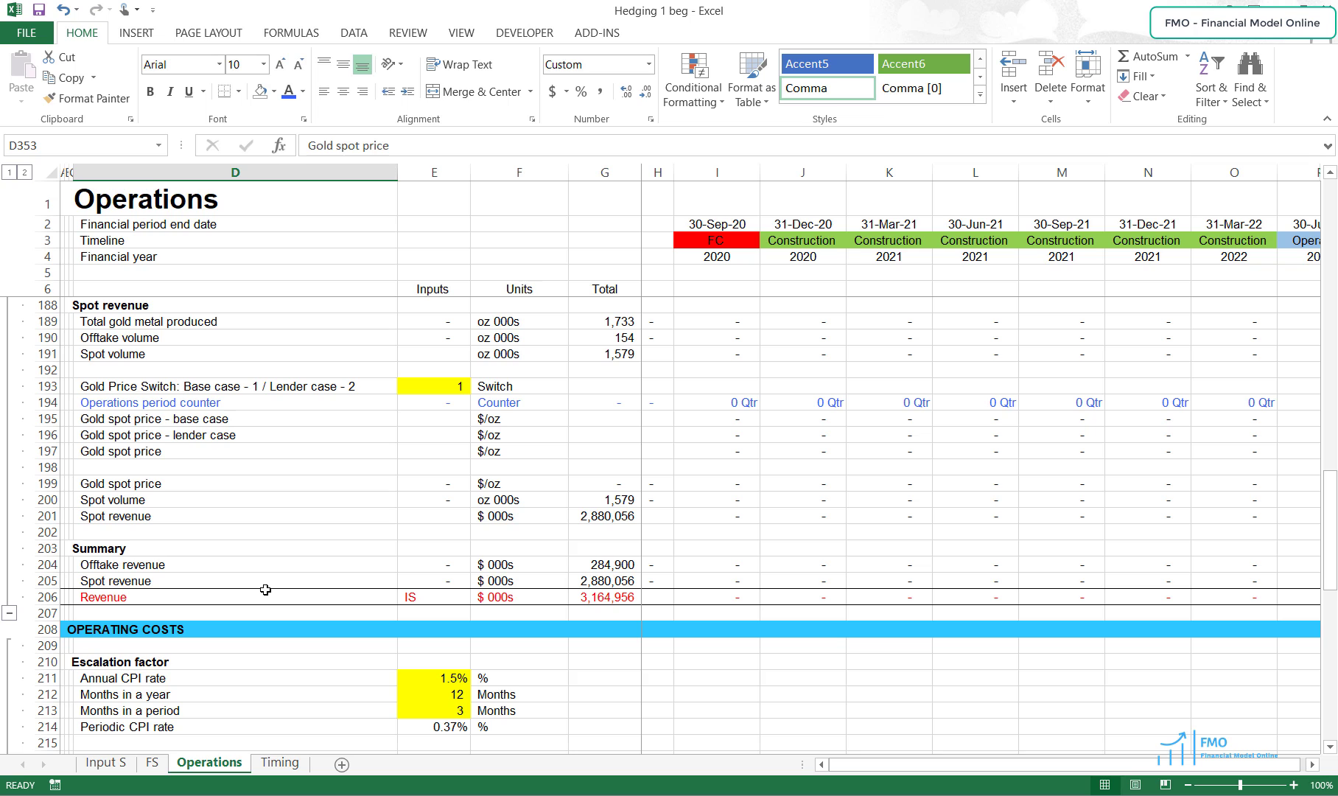
left_click(48, 483)
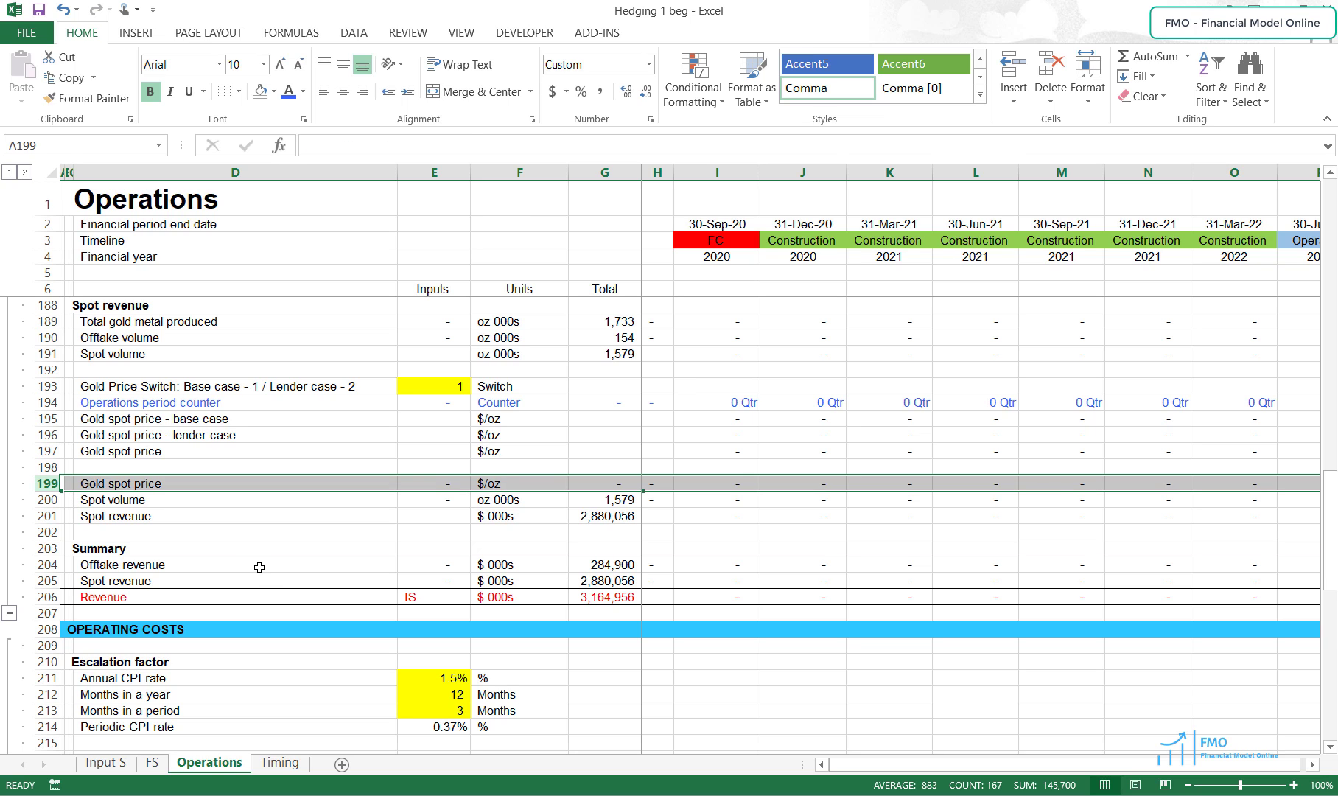
key("ctrl+Right")
key("ctrl+c")
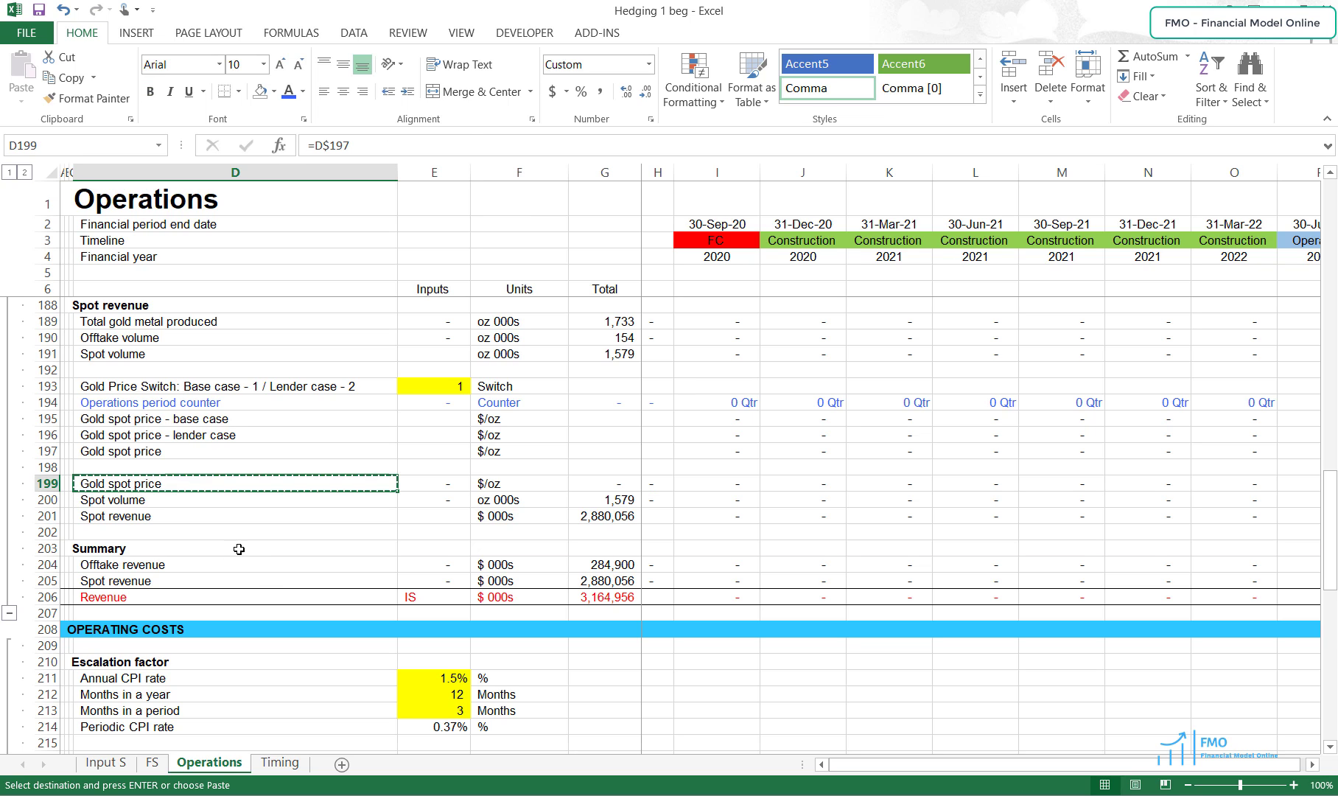
scroll(236, 552, "down", 20)
scroll(232, 557, "down", 20)
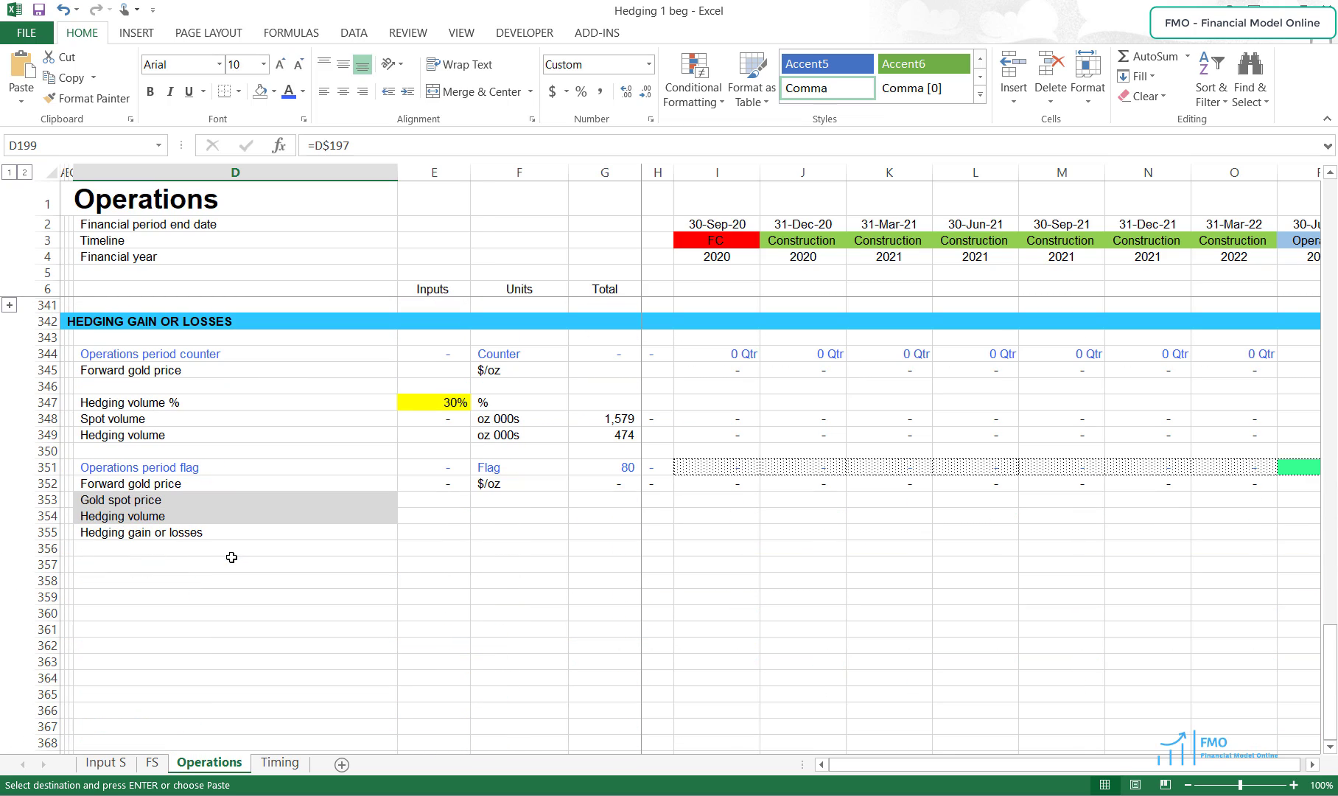
left_click_drag(160, 507, 160, 515)
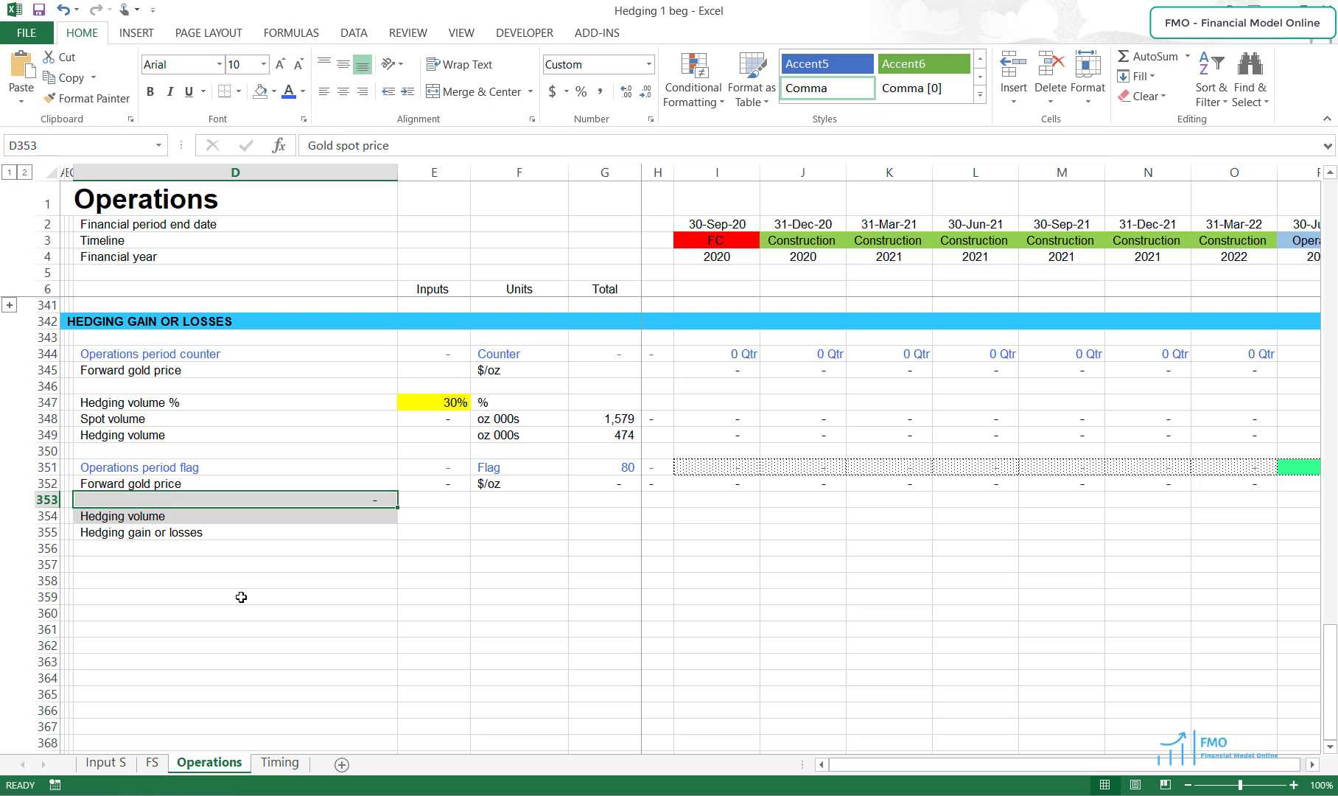
key("ctrl+v")
key("F2")
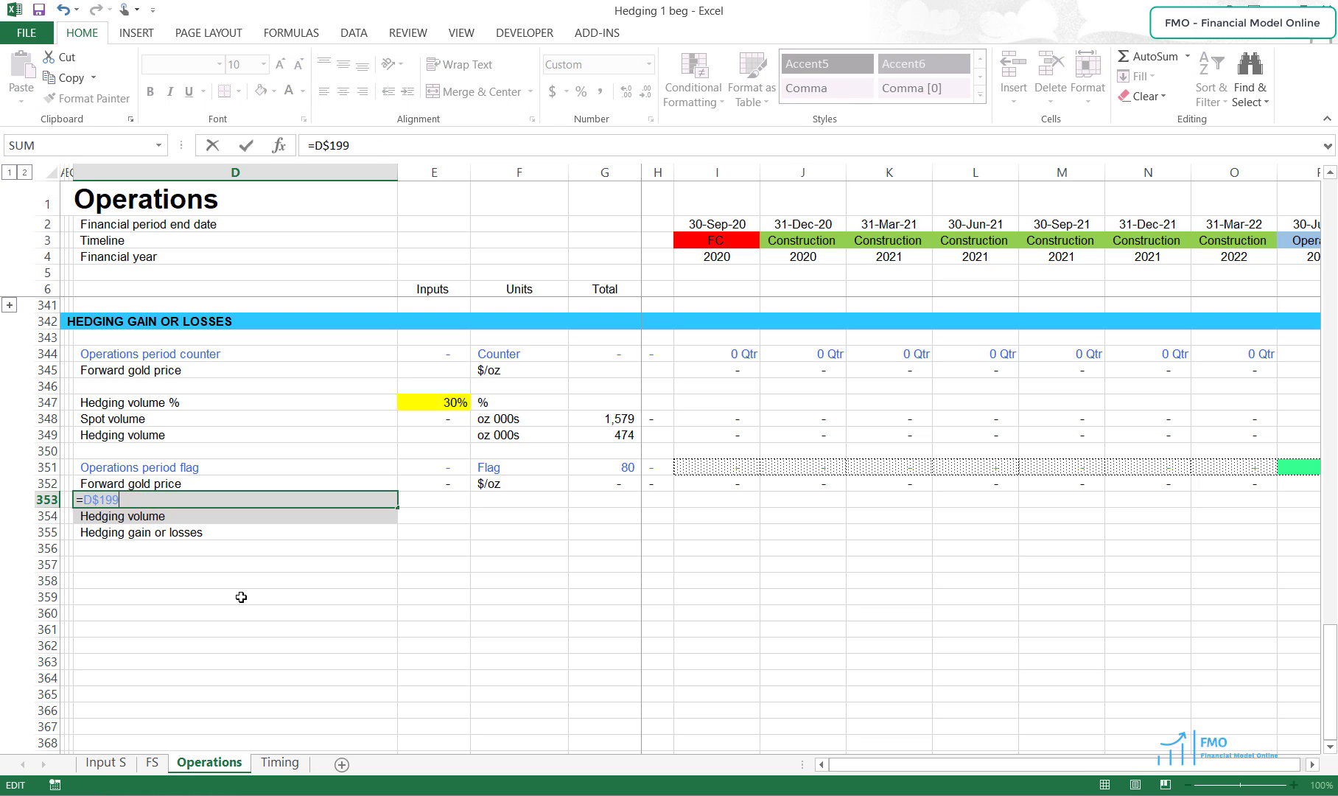
key("Return")
- Copy the D353 link across the Gold spot price row through column FN
key("Up")
key("ctrl+c")
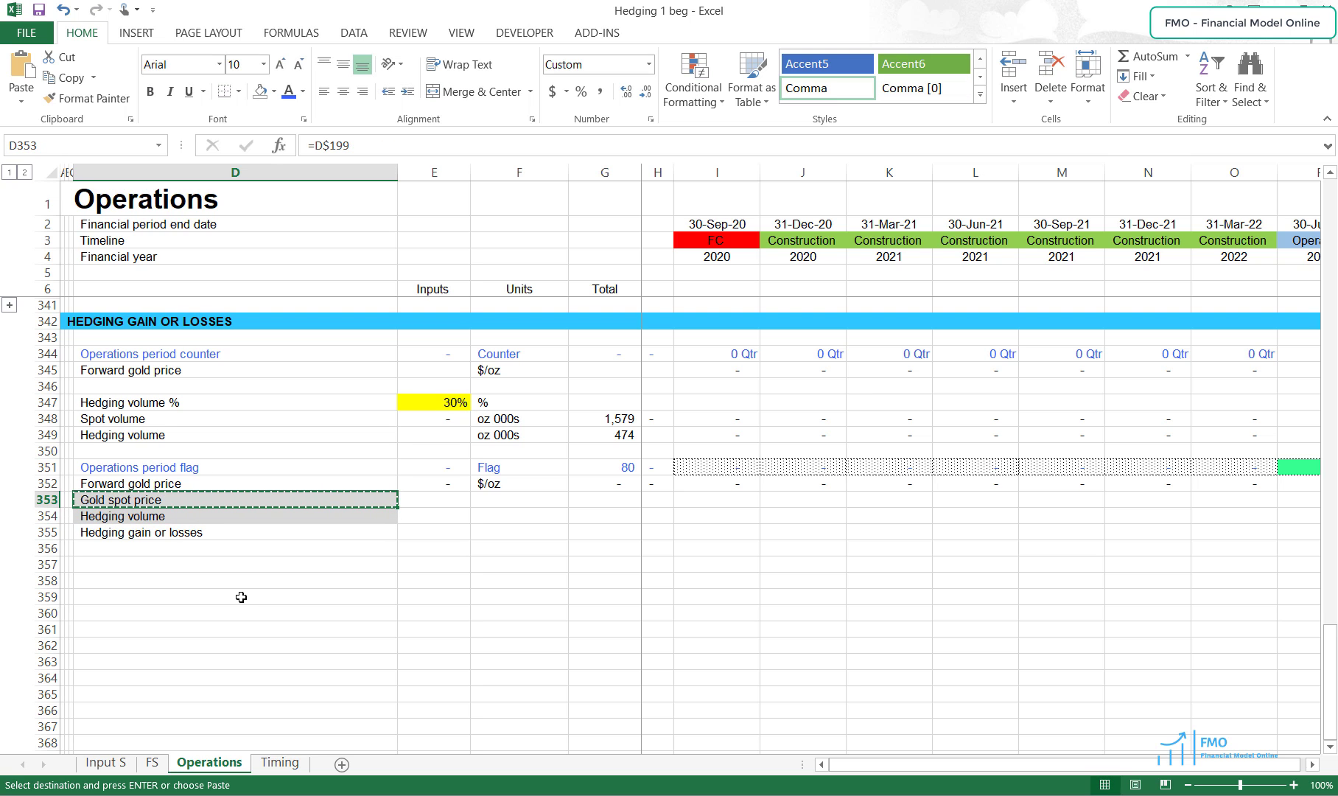
key("ctrl+shift+Right")
key("ctrl+v")
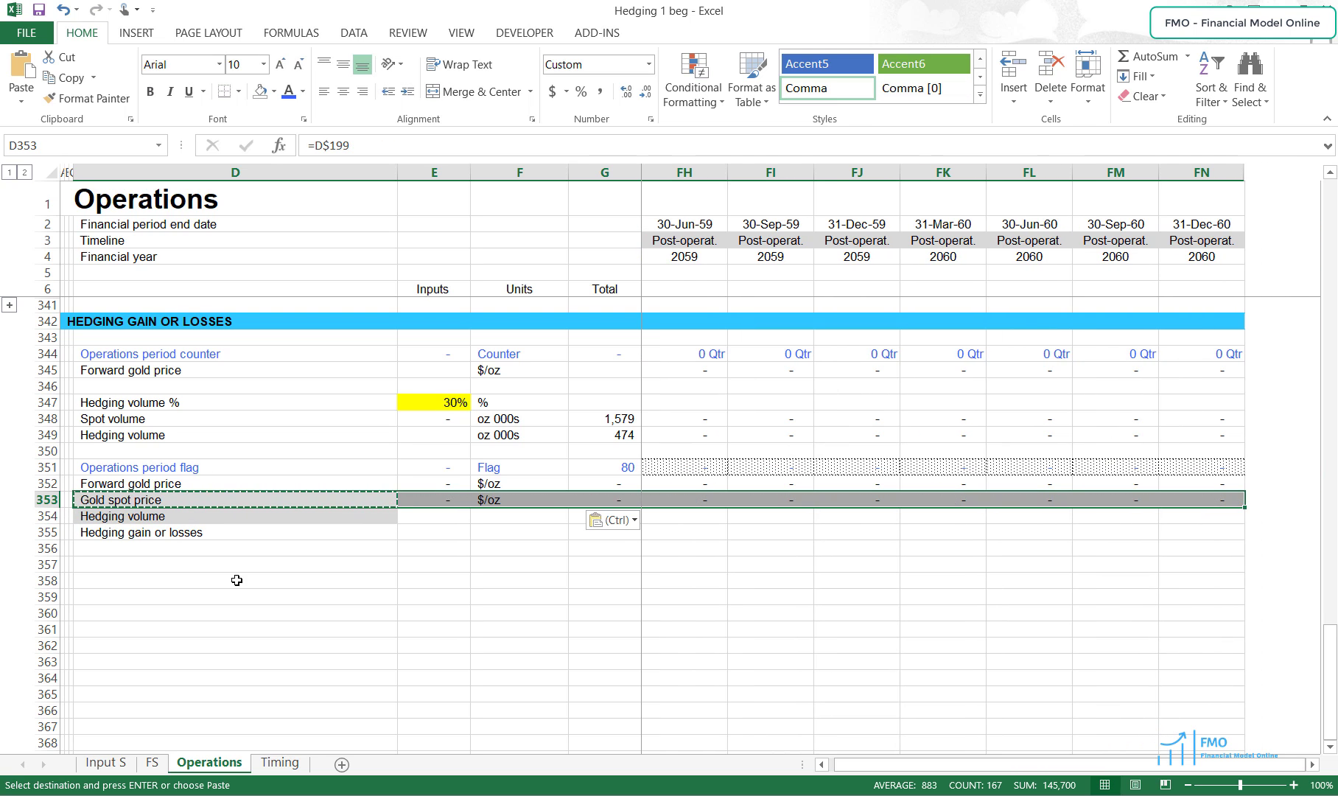
- Copy the formatting of the Forward gold price row 352 onto the Gold spot price row 353
key("alt")
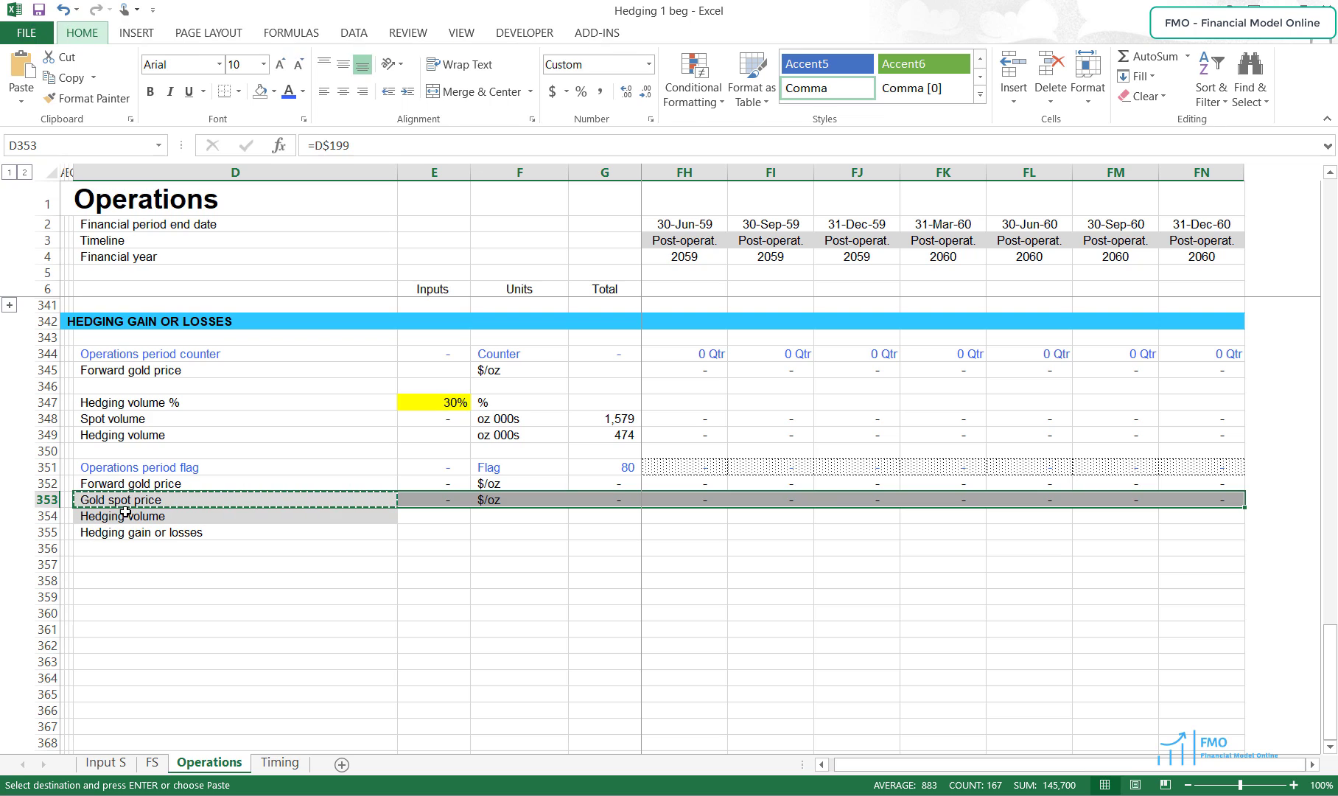
key("h")
key("Escape")
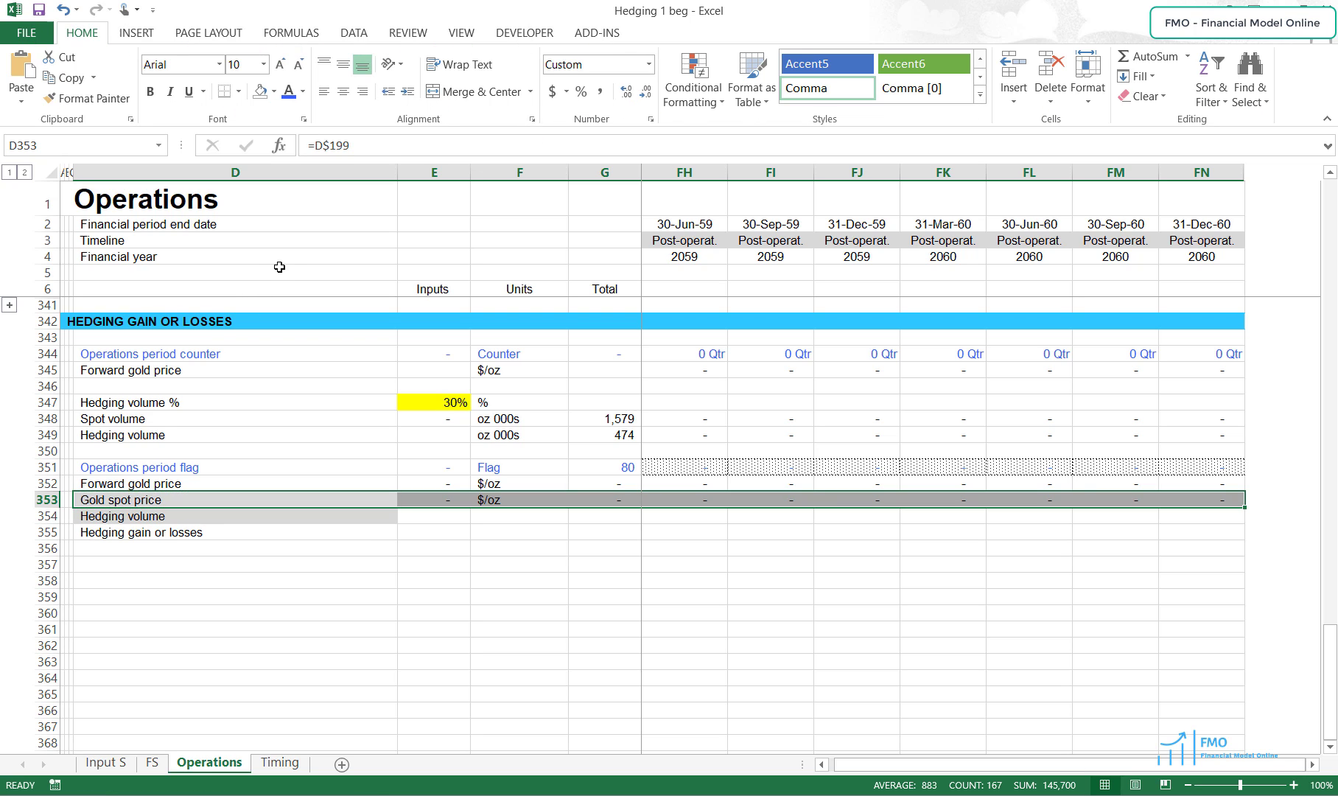
left_click(51, 482)
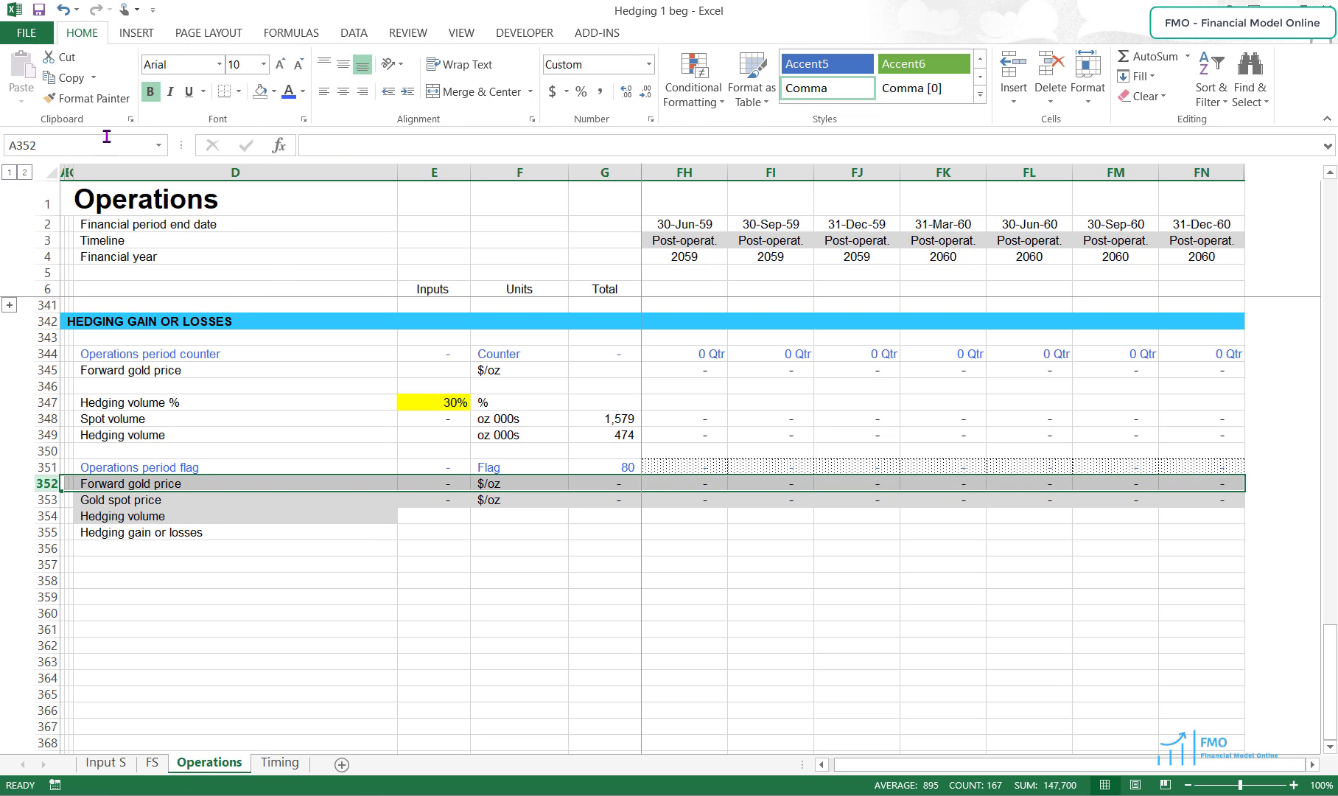
left_click(85, 98)
left_click(49, 500)
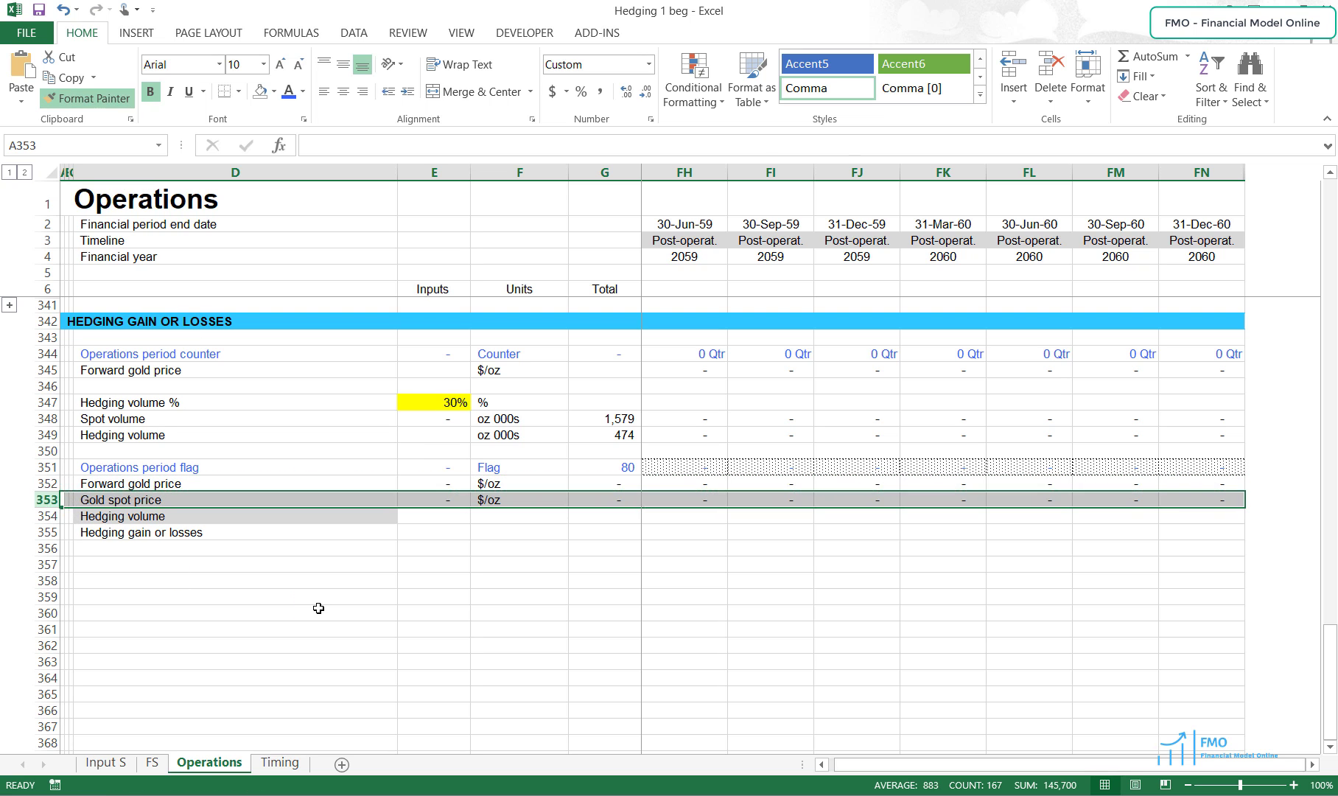
- Link the Hedging volume label in D354 to the Hedging volume row above with =D$349
left_click_drag(633, 548, 702, 548)
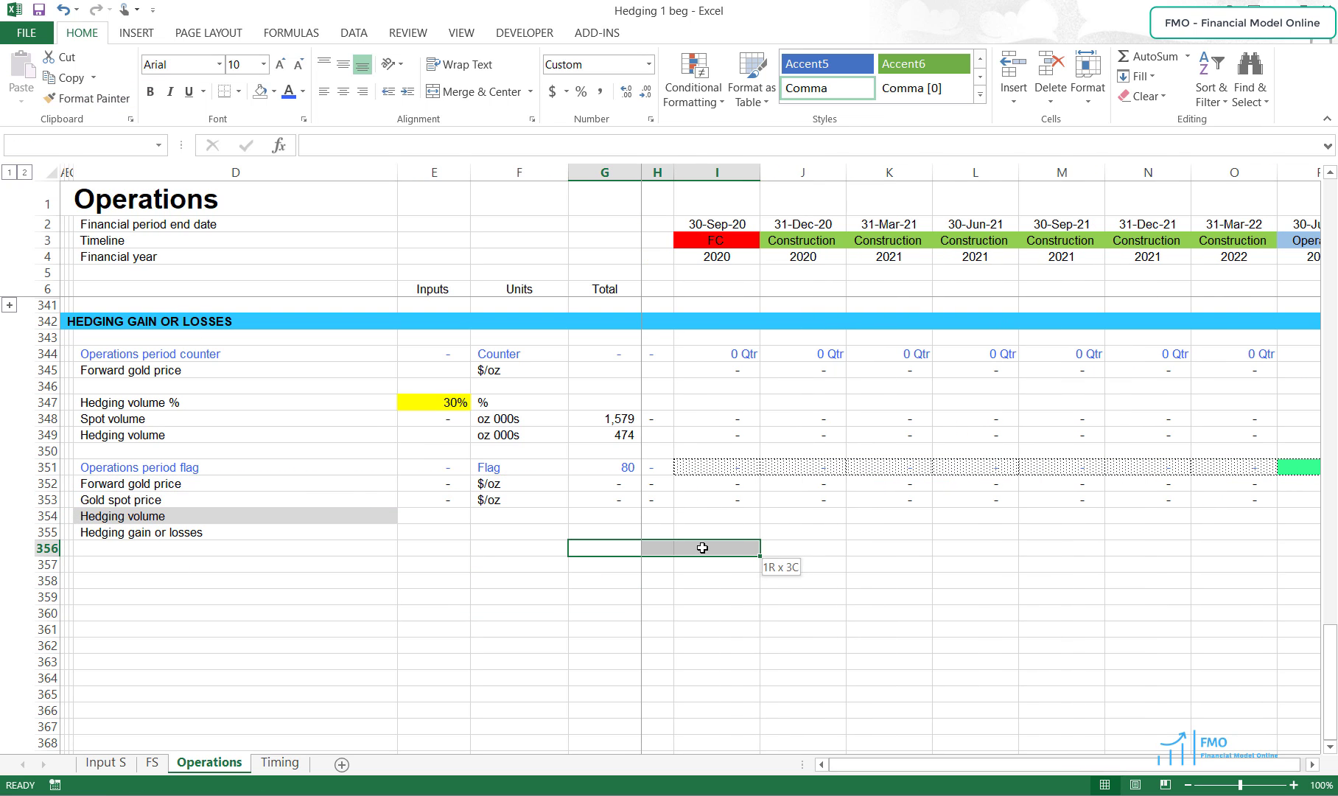
left_click(701, 509)
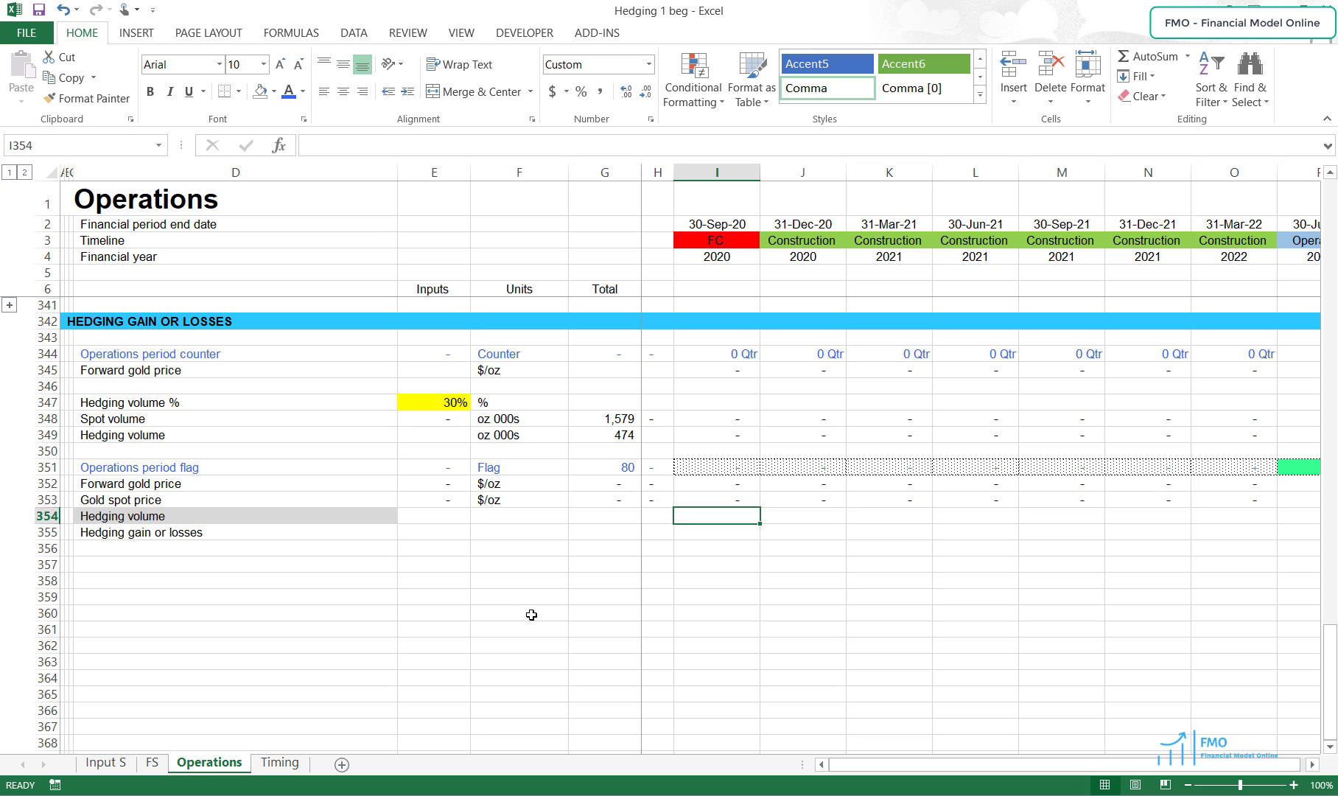
left_click(103, 435)
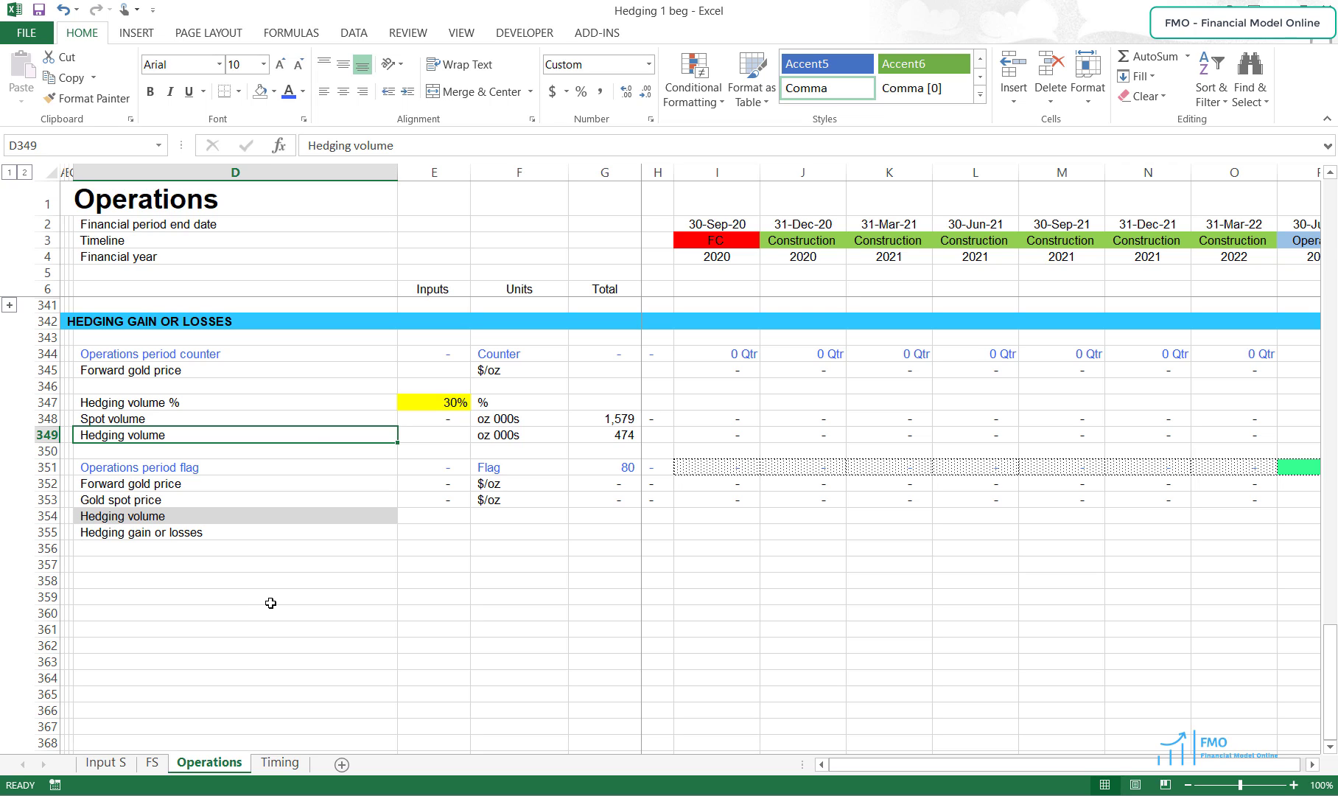
key("ctrl+c")
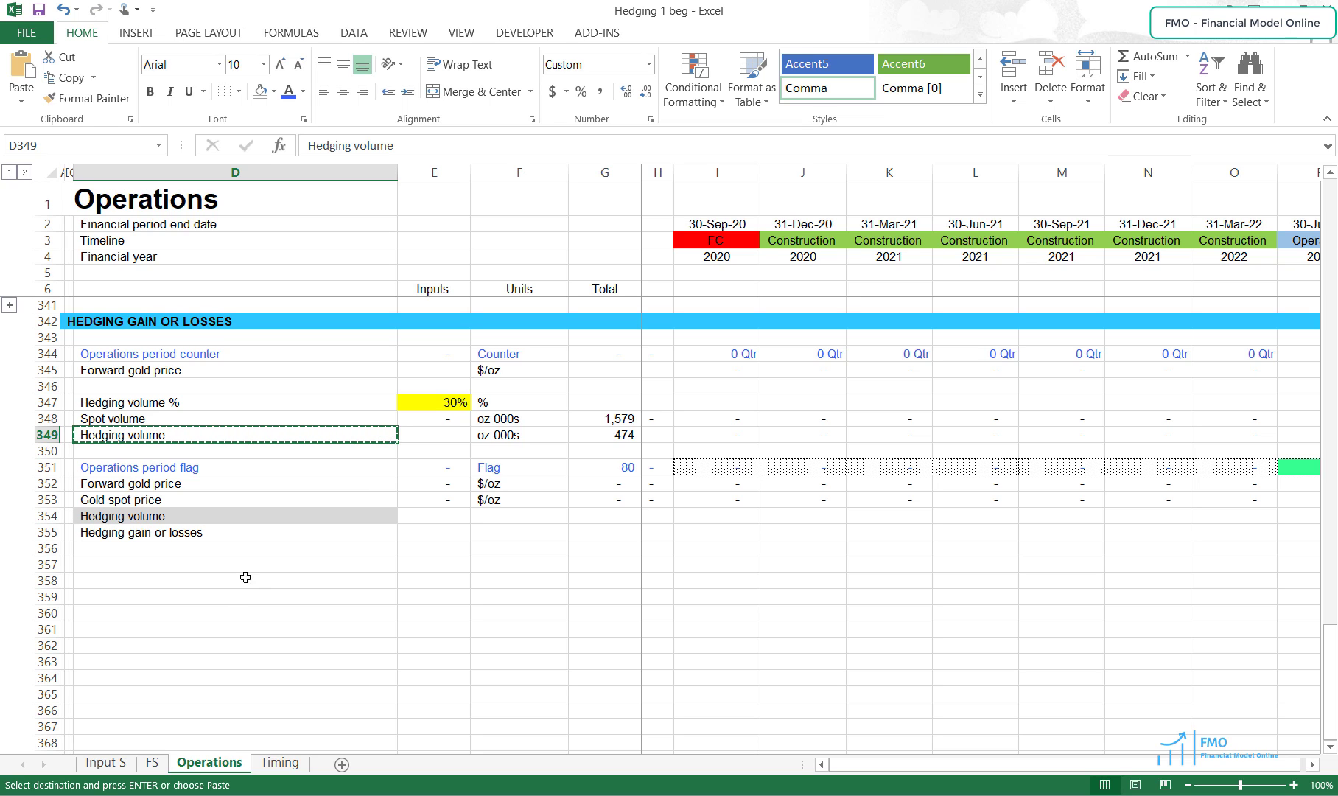
left_click(197, 517)
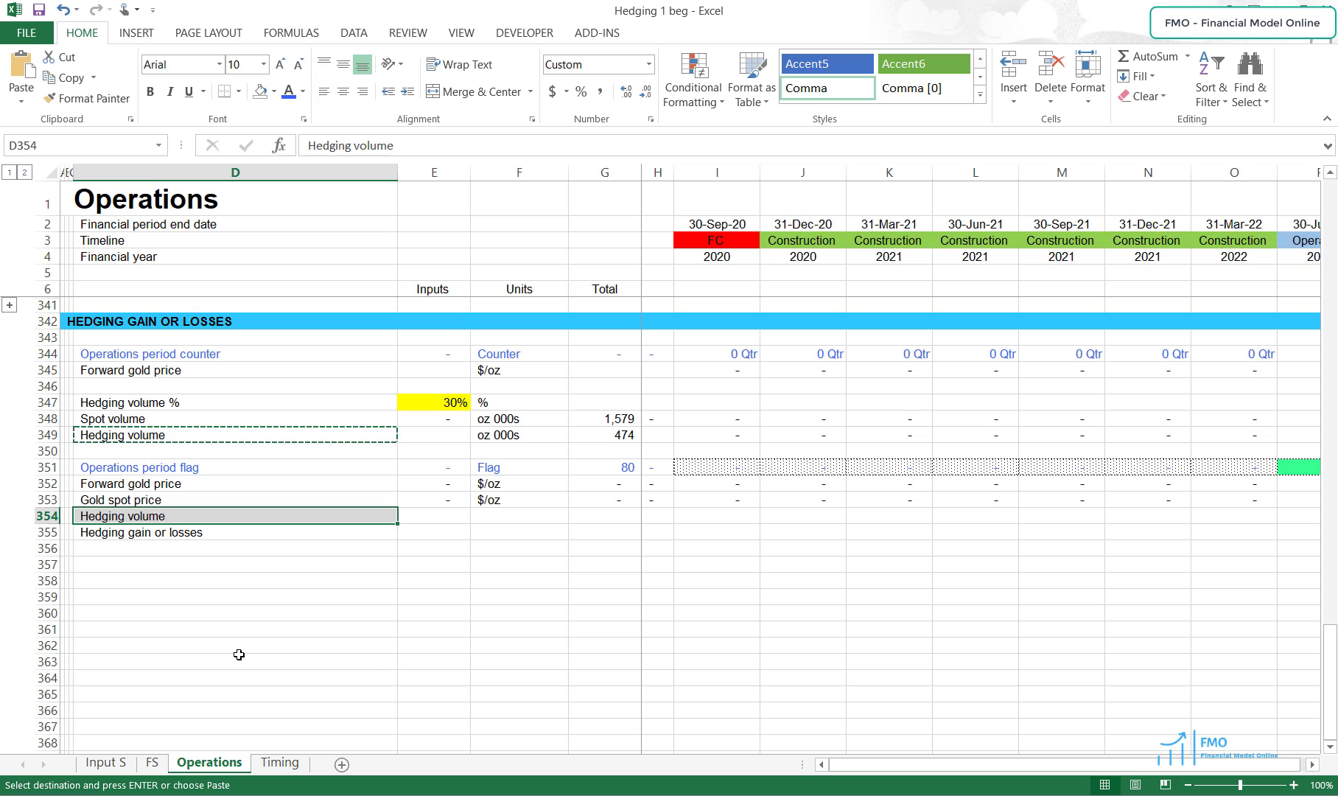
key("alt+h")
key("v")
key("n")
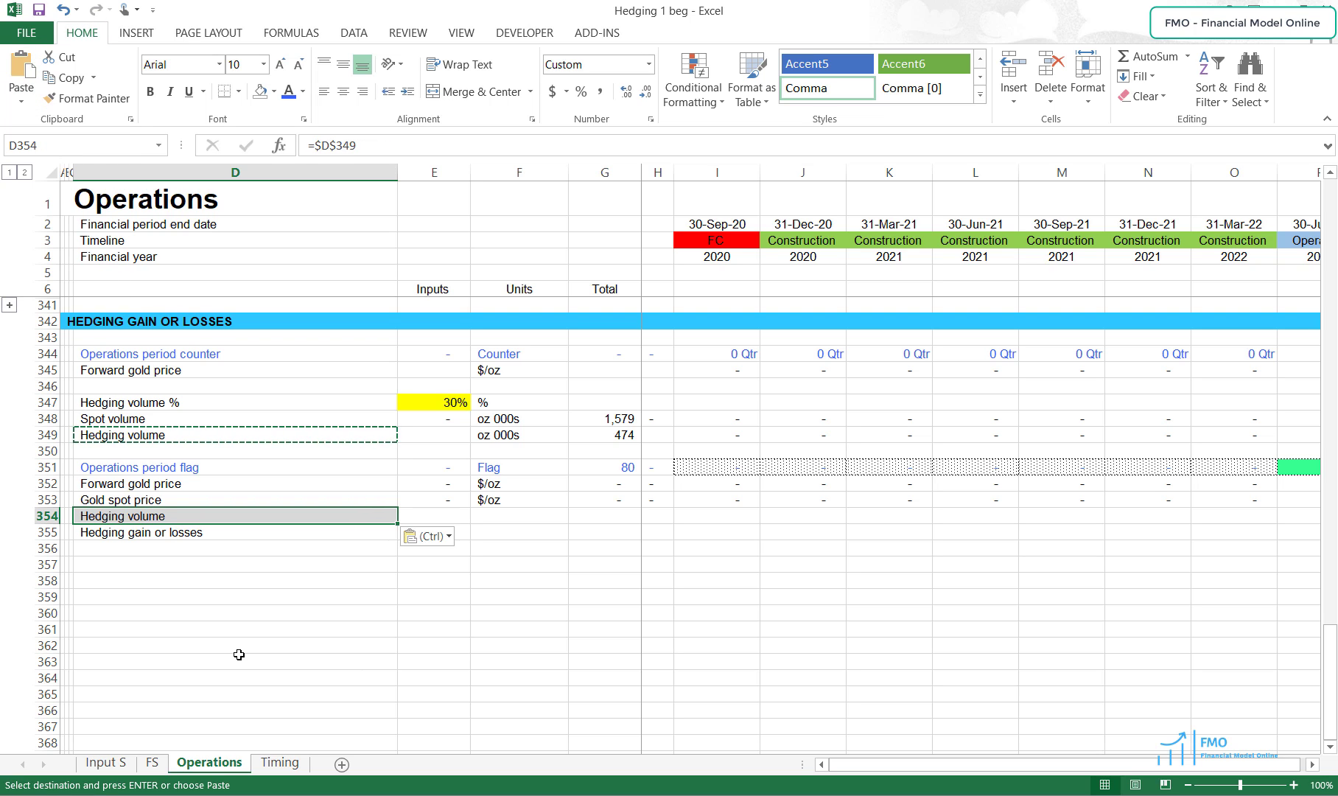
key("F2")
key("F4")
key("Return")
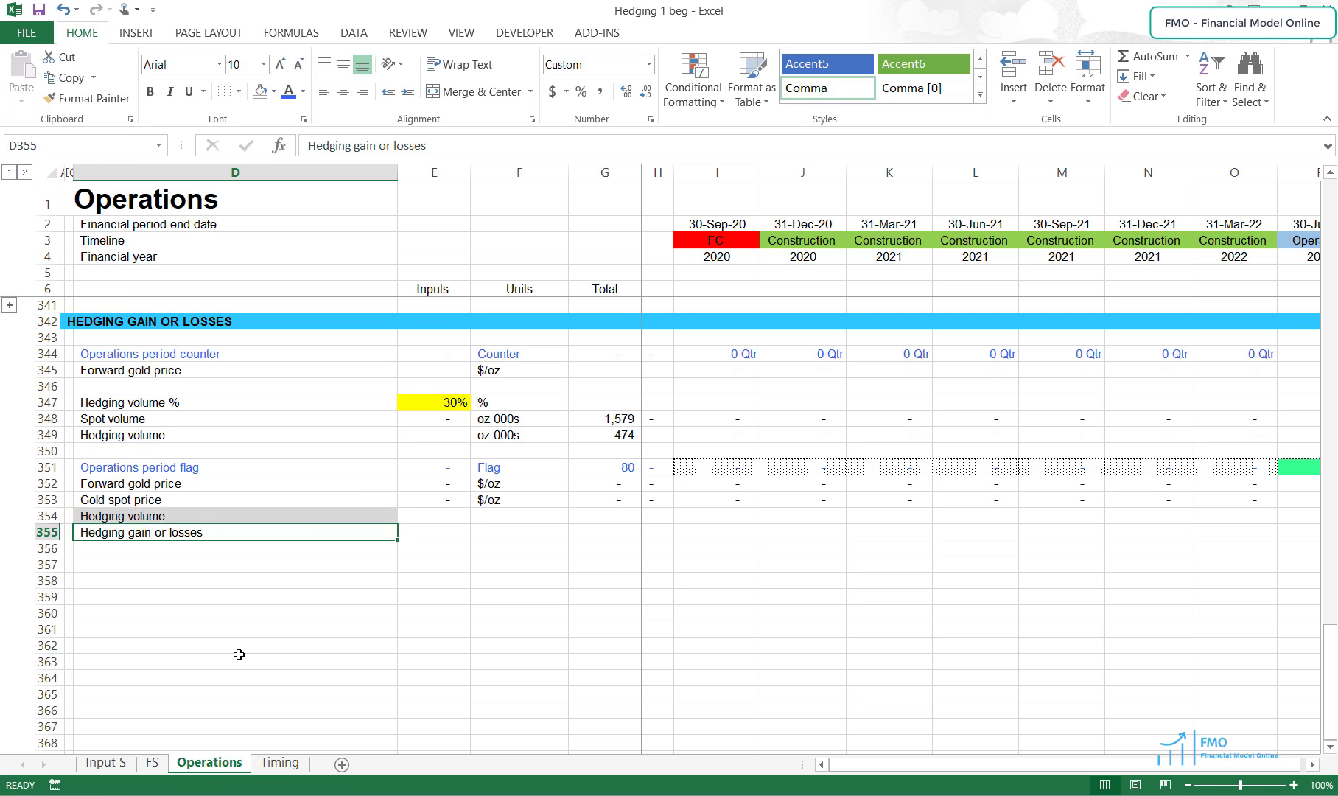
- Copy the D354 link across the Hedging volume row through column FN
key("Up")
key("ctrl+c")
key("Up")
key("ctrl+Right")
key("Down")
key("ctrl+shift+Left")
key("ctrl+v")
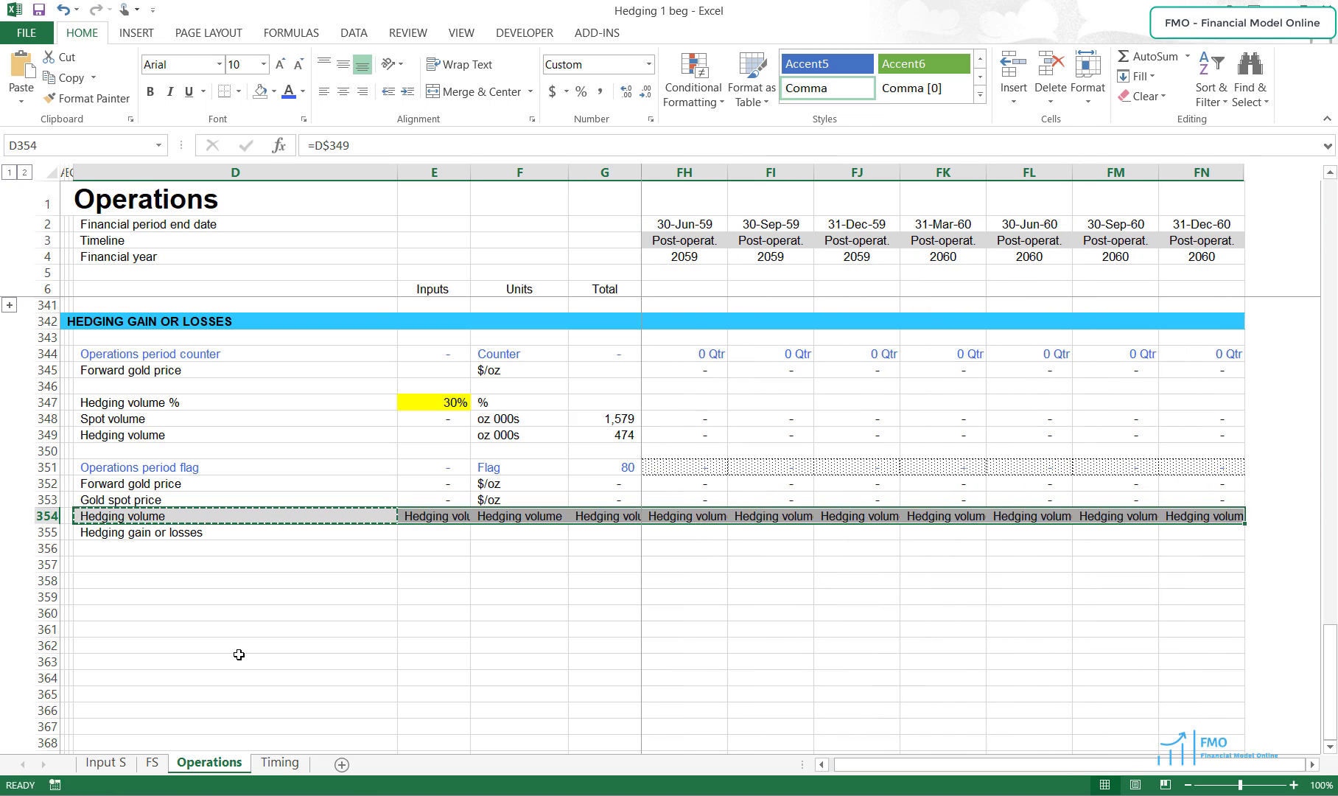
- Remove the fill colour from the Hedging volume row 354
key("alt+h")
key("h")
key("Up")
key("Up")
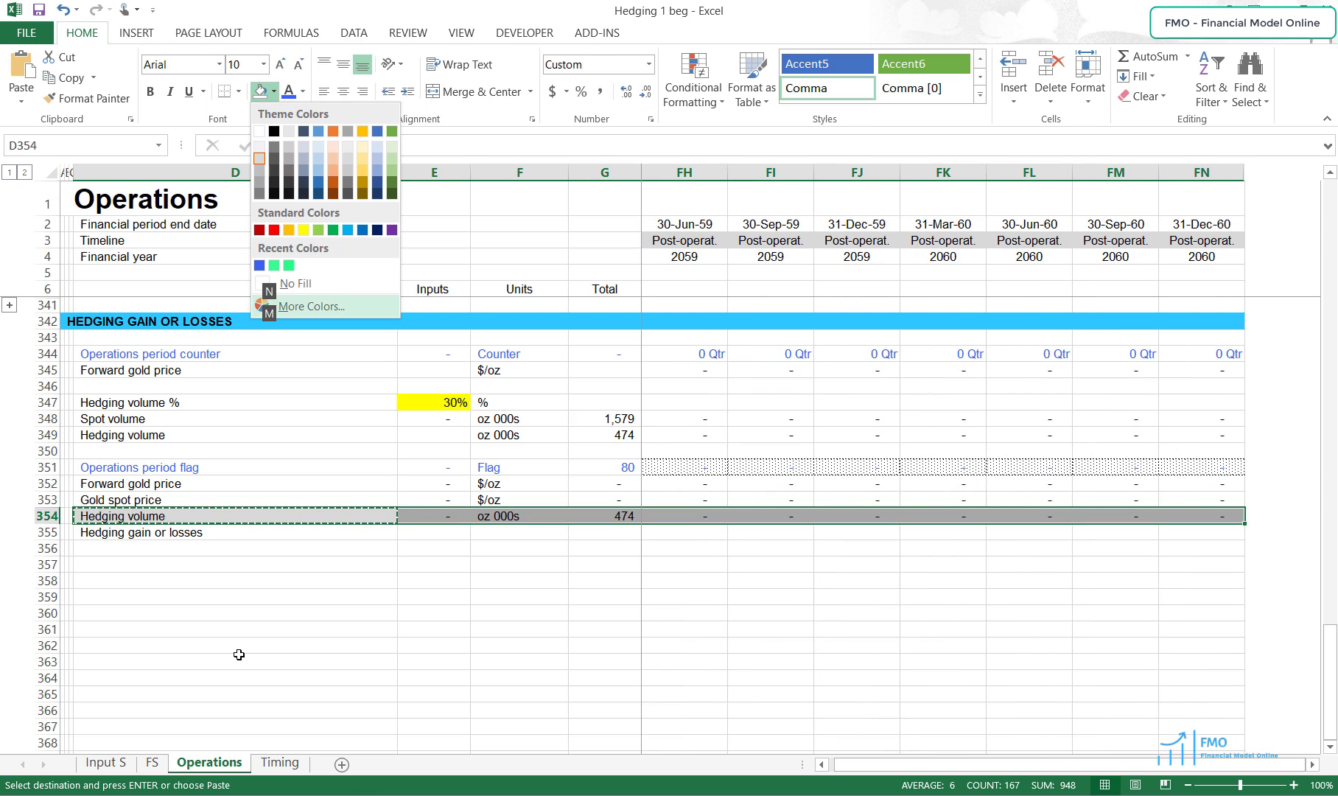
key("Return")
- Enter the hedging gain or losses formula =(I352-I353)*I354*I351 in I355
key("Down")
key("Right")
key("Right")
key("Right")
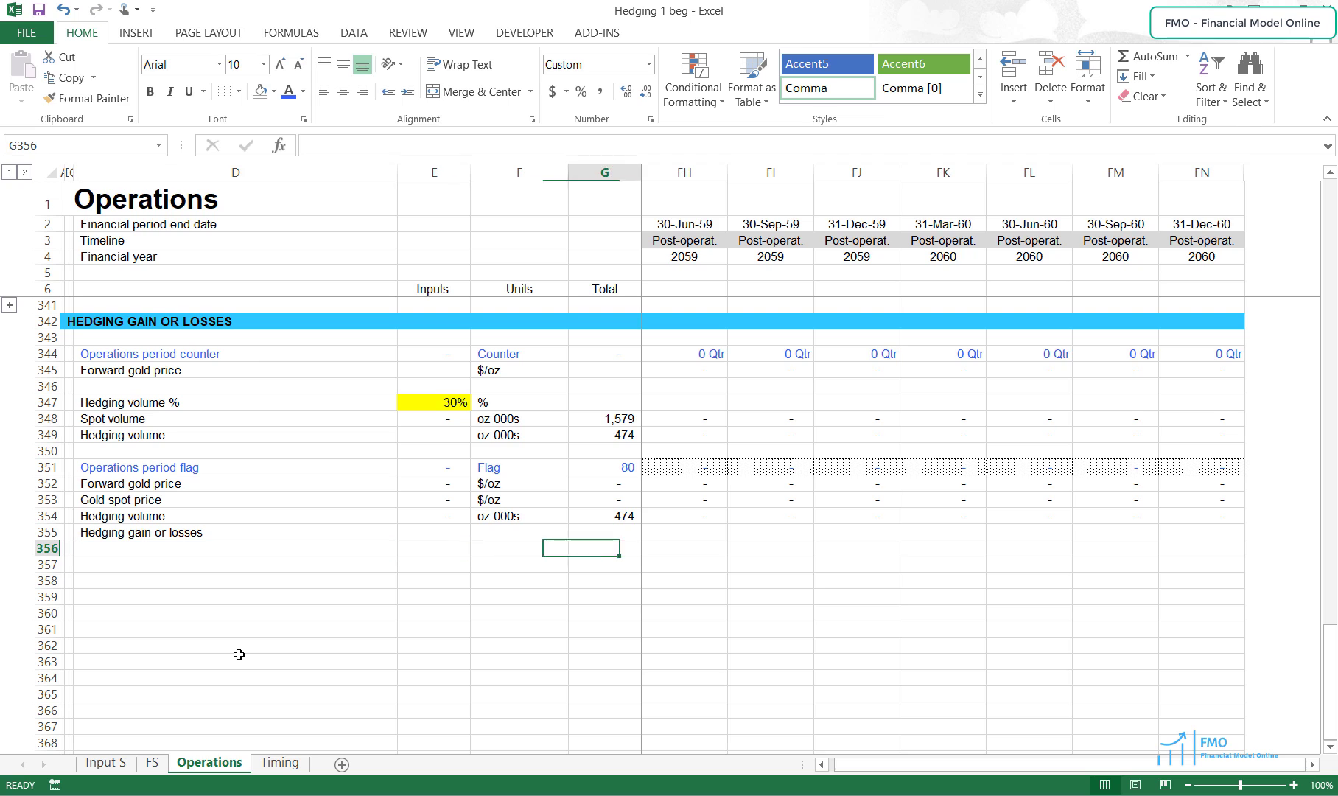
key("Right")
key("Right")
type("=")
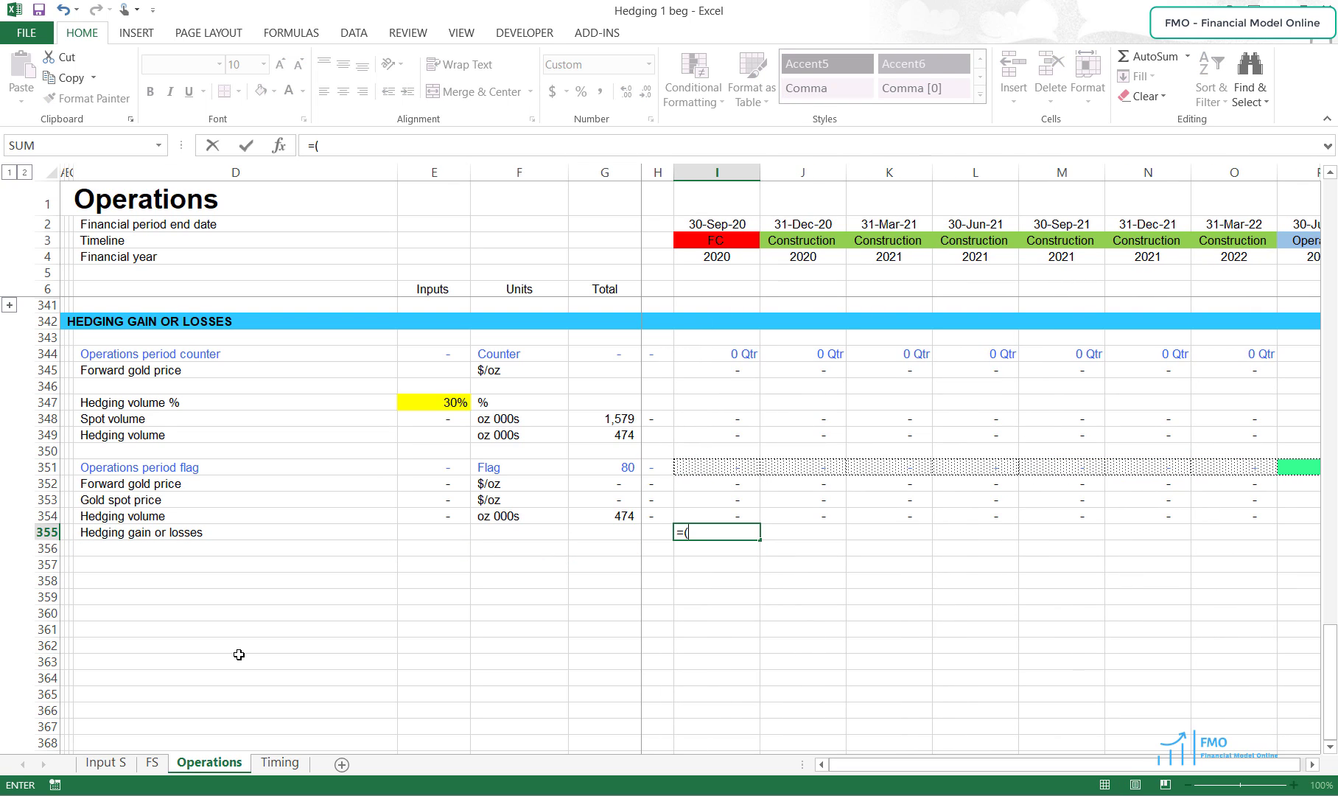
type("(")
key("Up")
key("Up")
key("Up")
type("-")
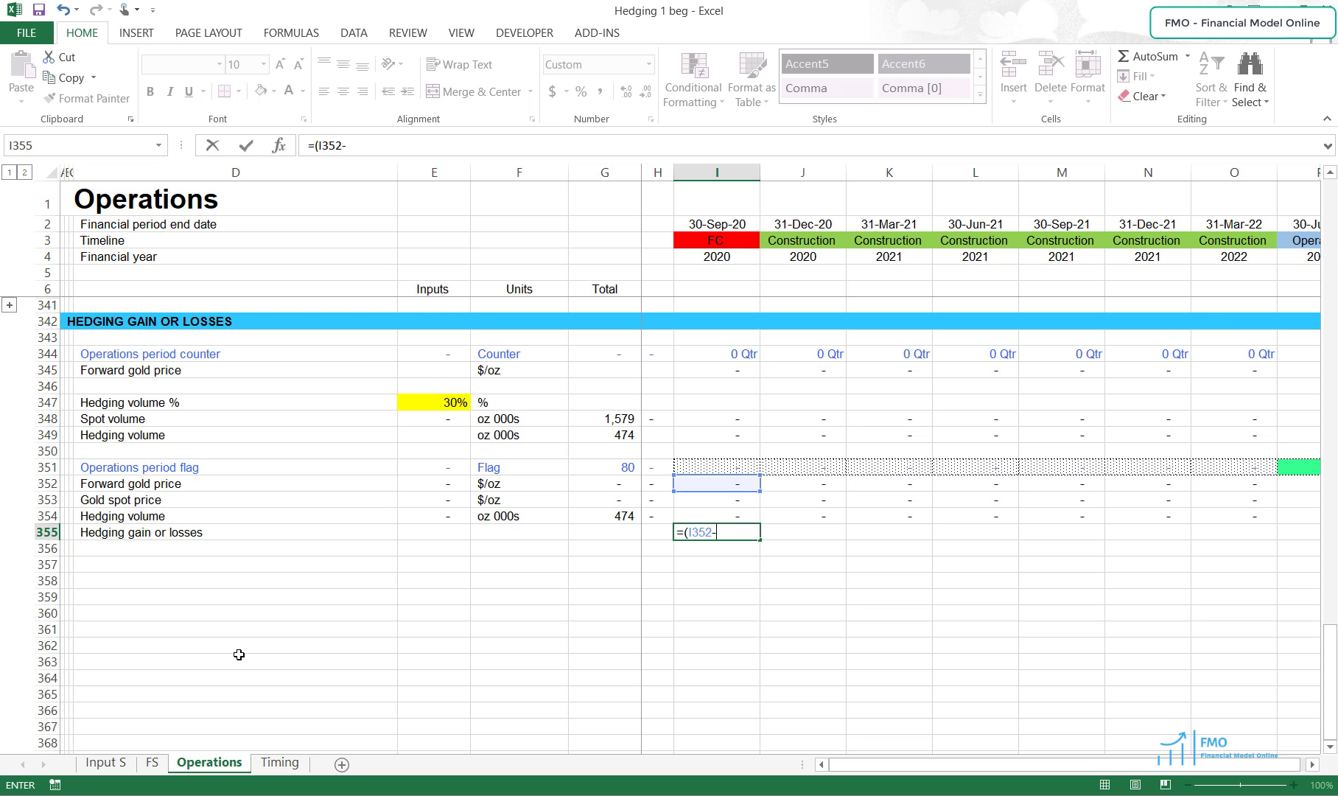
key("Up")
key("Up")
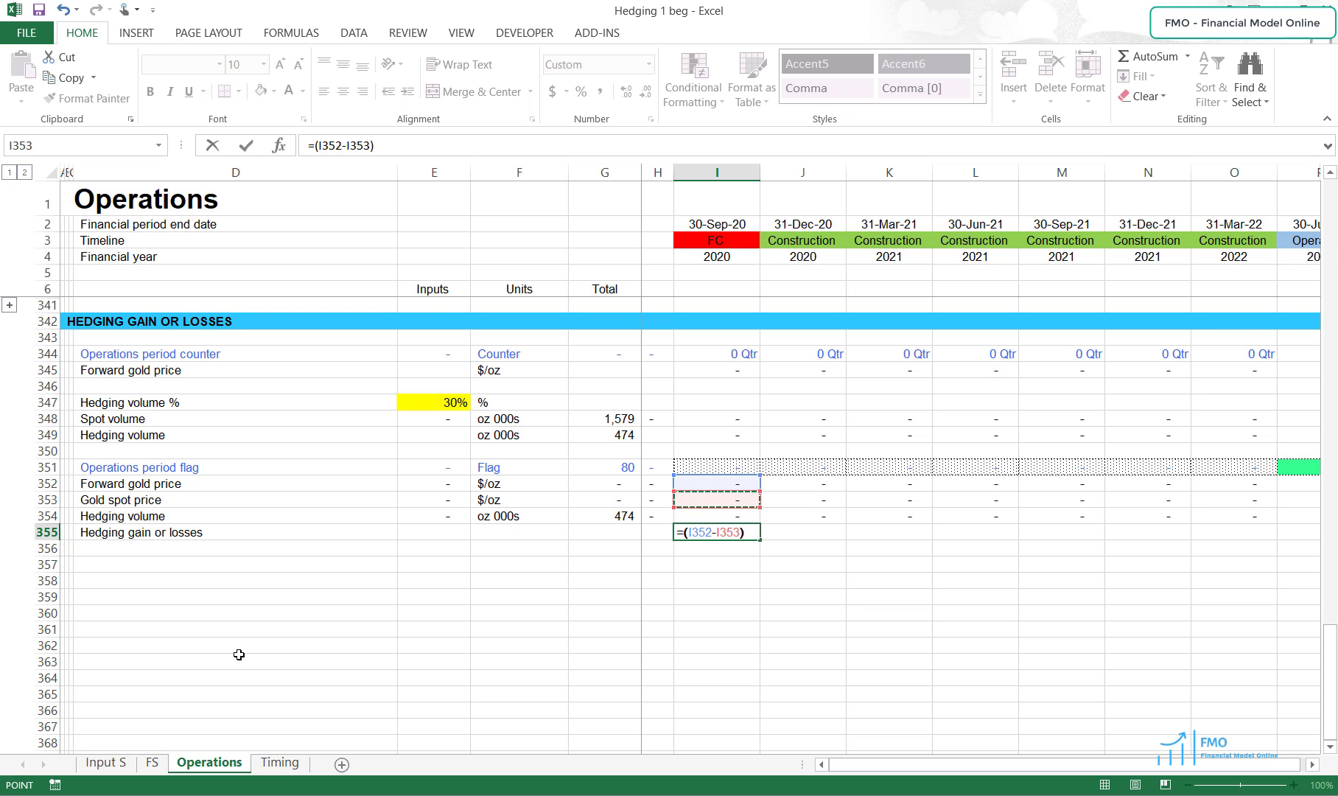
type(")*")
key("Up")
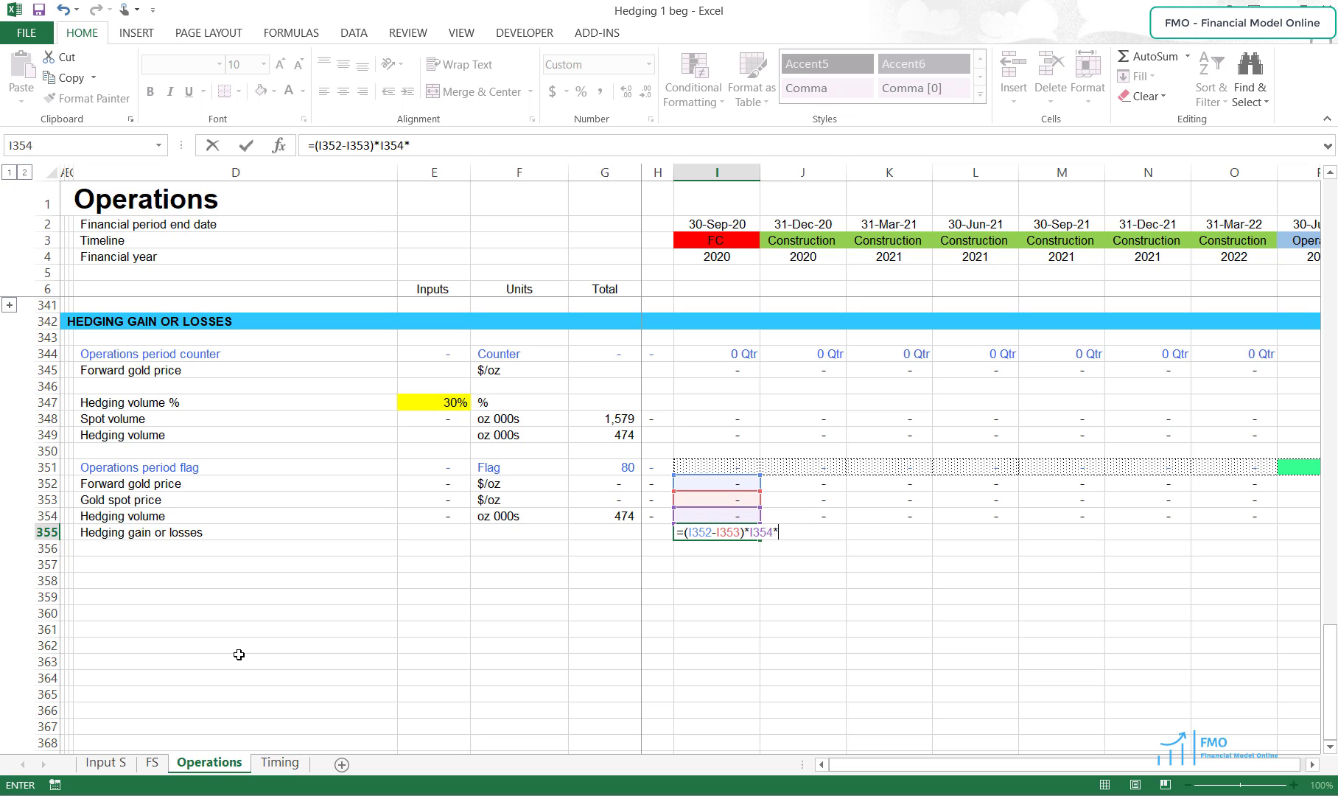
type("*")
key("Up")
key("Up")
key("Up")
key("Up")
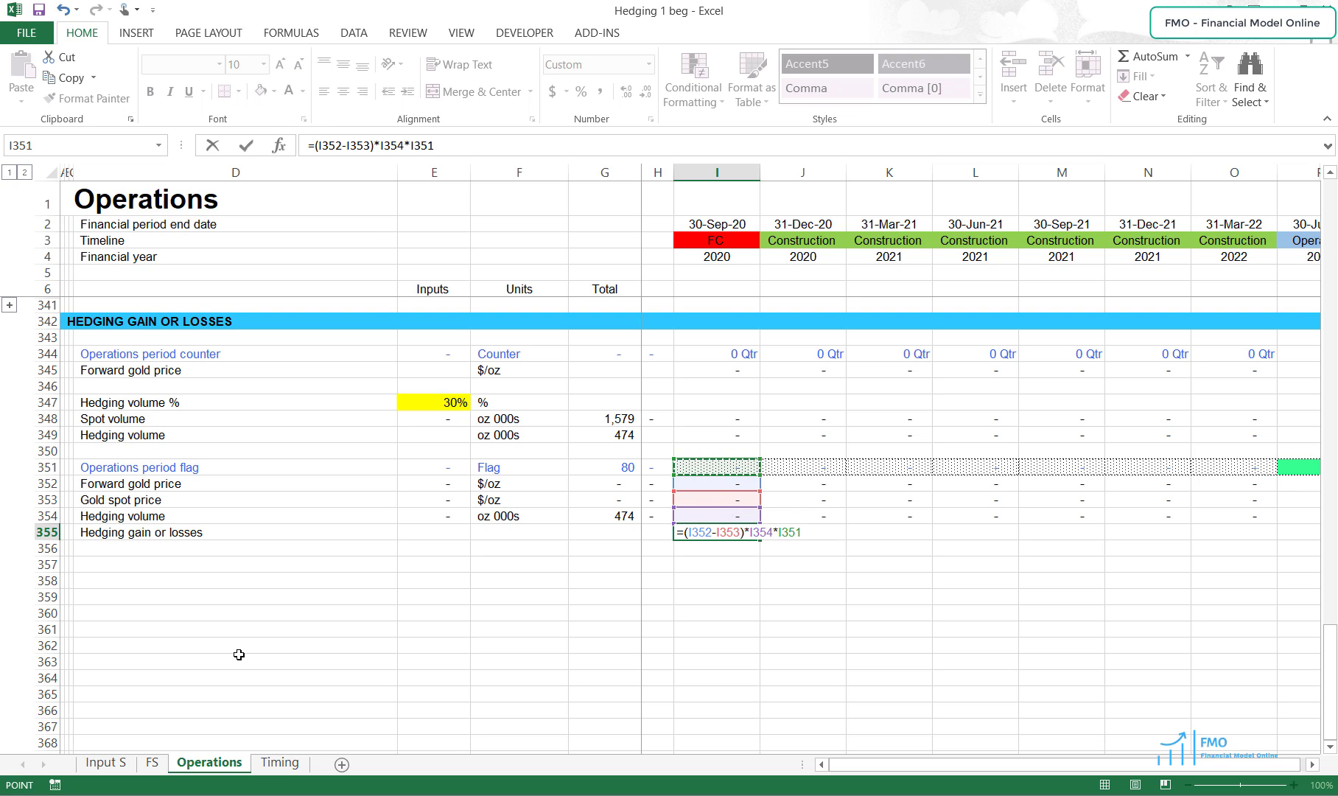
key("ctrl+Return")
- Copy the I355 formula across the timeline columns of the Hedging gain or losses row
key("ctrl+c")
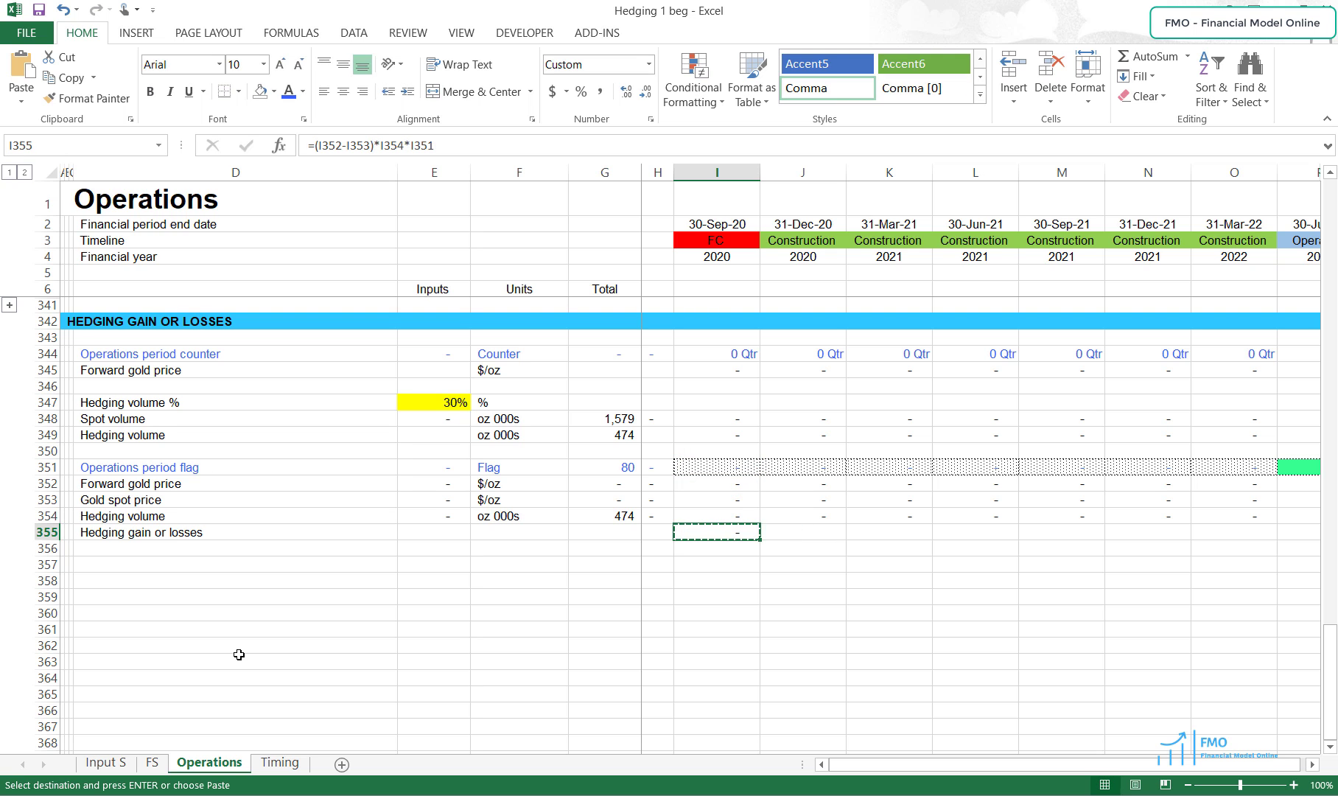
key("ctrl+shift+Right")
key("ctrl+v")
key("Return")
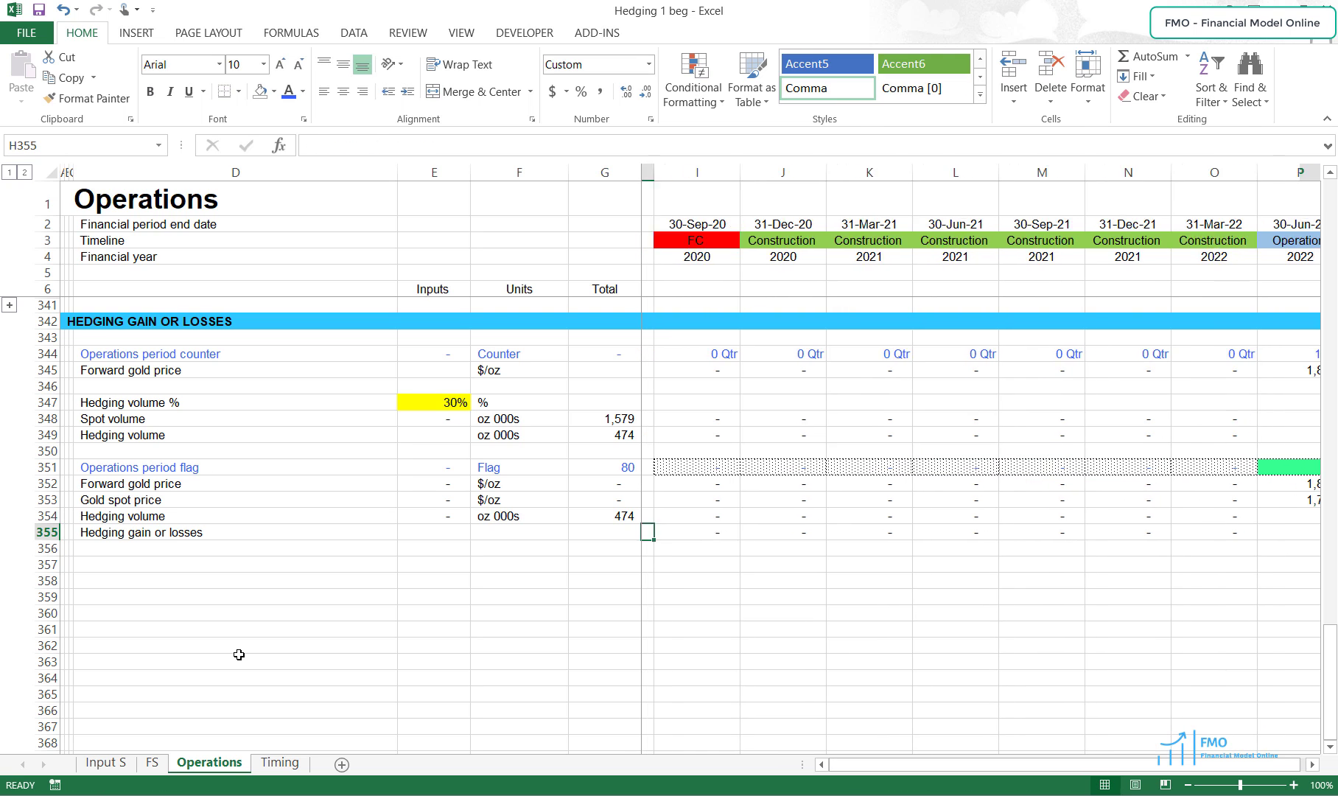
- Review the Hedging gain or losses values in row 355 across the operation quarters
key("Right")
key("Right")
key("Right")
key("Right")
key("Right")
key("Right")
key("Right")
key("Right")
key("Right")
key("Right")
key("Right")
key("Right")
key("Right")
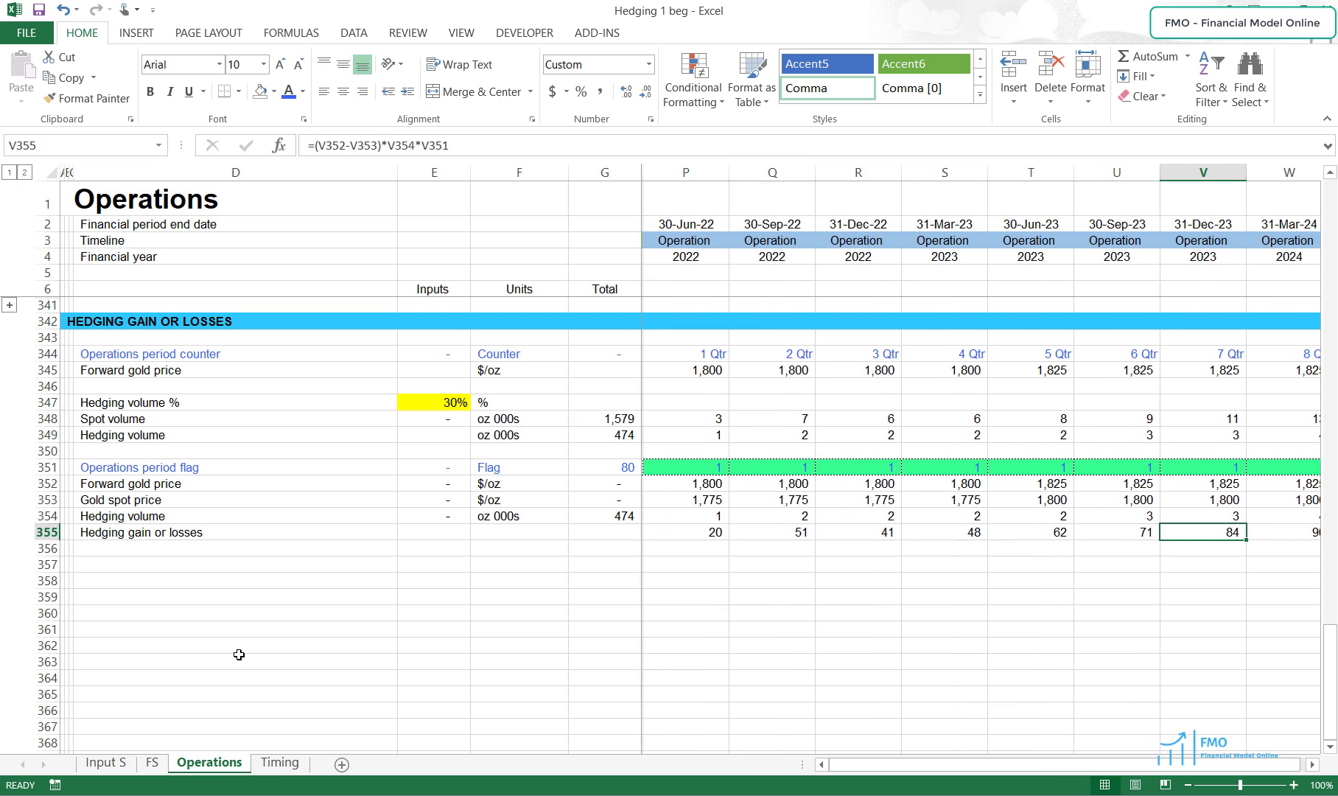
key("Right")
key("Right")
key("Right")
key("Right")
key("Right")
key("Right")
key("Right")
key("Right")
key("Right")
key("Right")
key("Right")
key("Right")
key("Right")
key("Right")
key("Right")
key("Right")
key("Right")
key("Right")
key("Right")
key("Right")
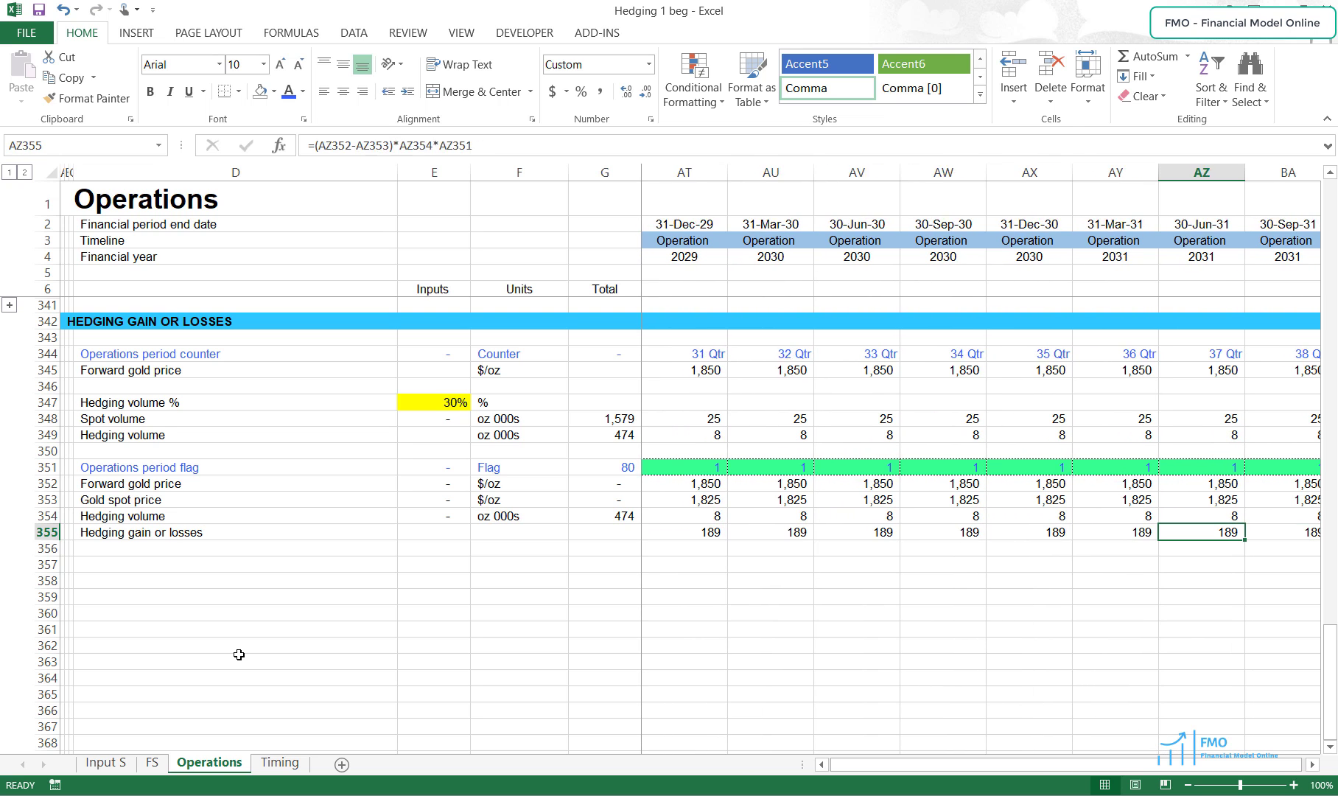
key("Right")
key("Right")
key("Right")
key("Right")
key("Right")
key("Right")
key("Right")
key("Right")
key("Right")
key("Right")
key("Right")
key("Right")
key("Right")
key("Right")
key("Right")
key("Right")
key("Right")
key("Right")
- Total the Hedging gain or losses row in G355 with a SUM of its timeline values
key("ctrl+Left")
key("ctrl+Left")
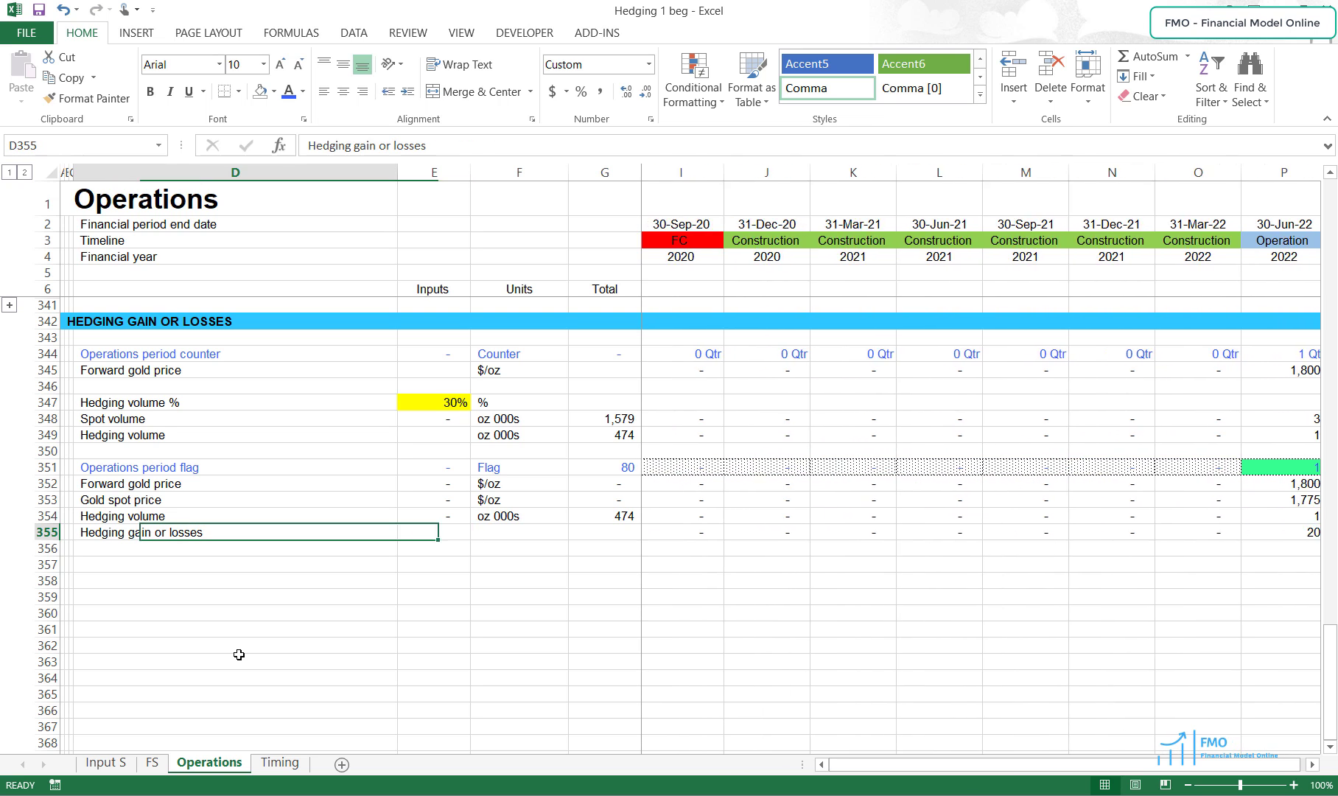
key("Right")
key("Right")
key("Right")
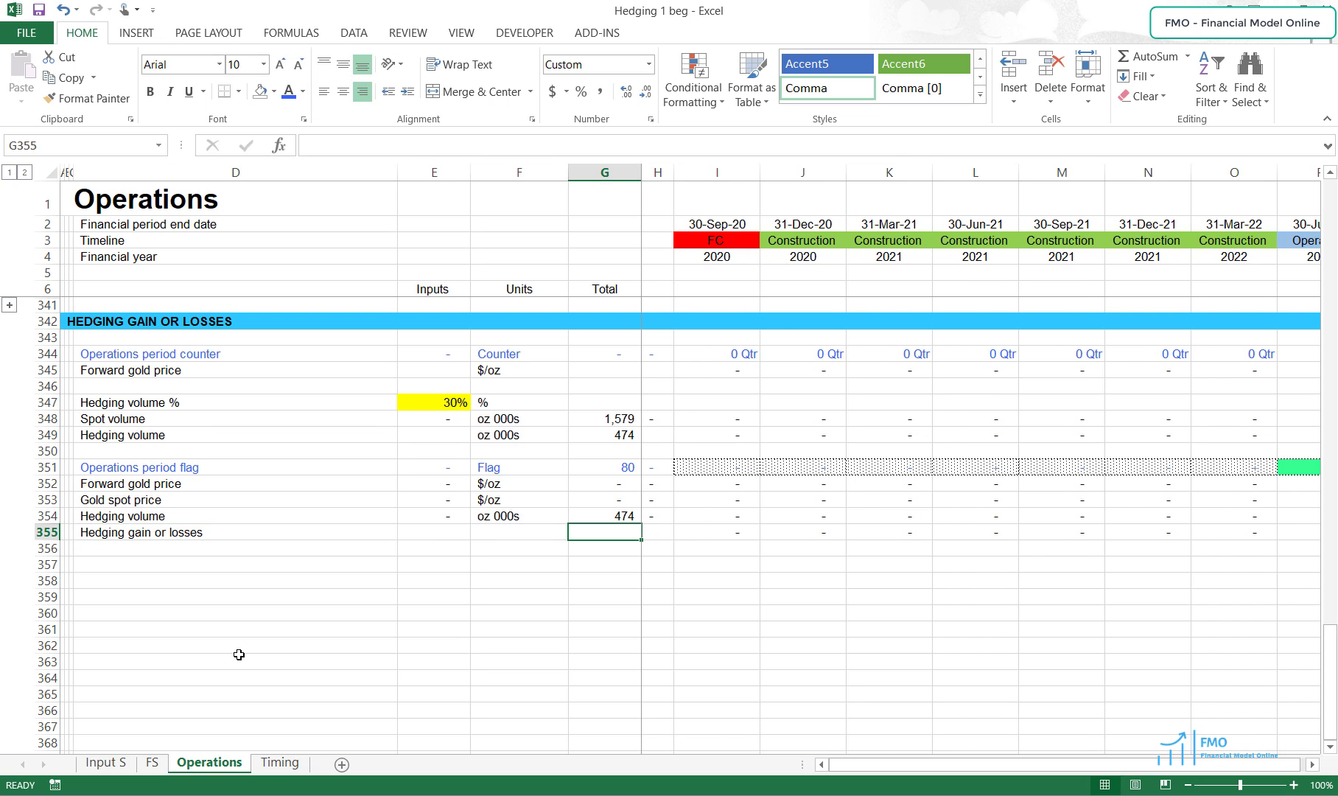
key("alt+equal")
key("Down")
key("Down")
key("Down")
key("Down")
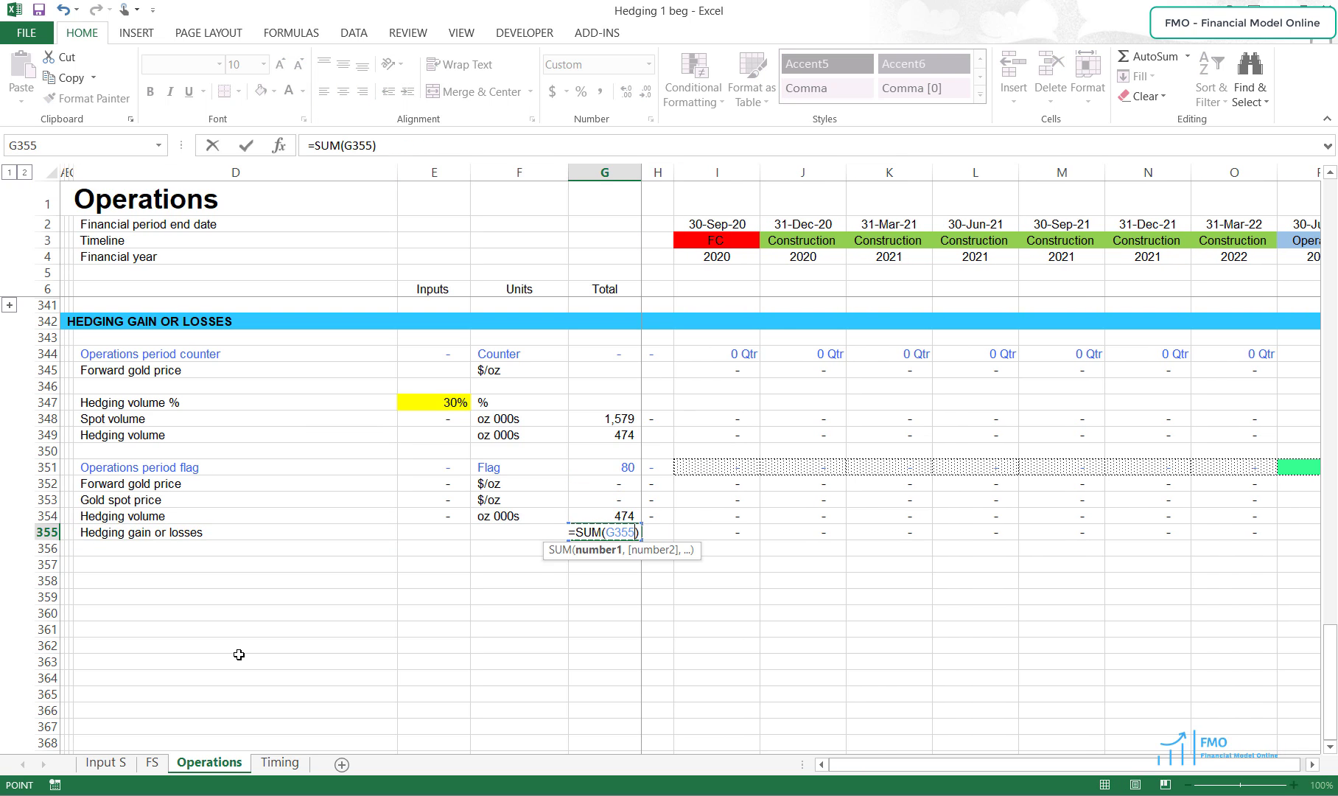
key("Right")
key("Right")
key("ctrl+shift+Right")
key("ctrl+Return")
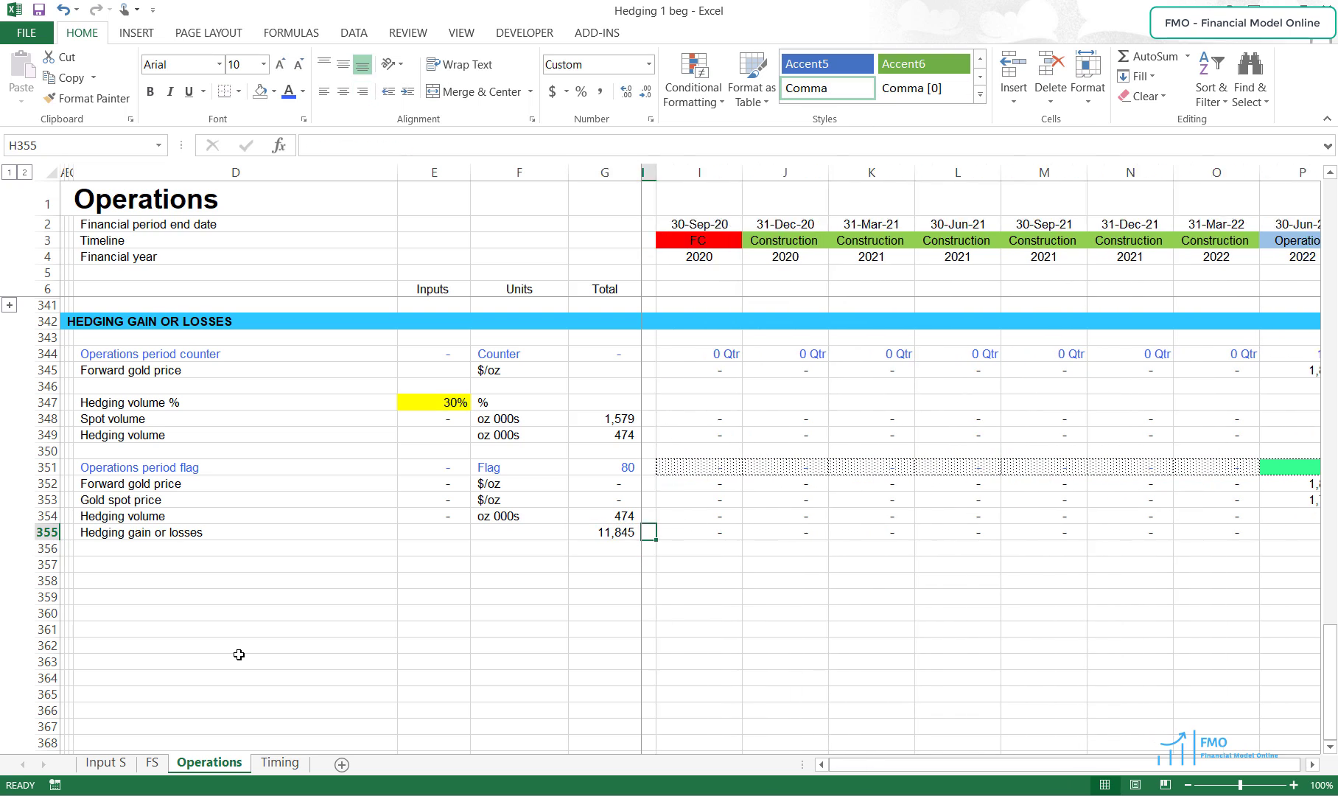
- Enter $ 000s as the unit of the Hedging gain or losses row in F355
key("Left")
type("$")
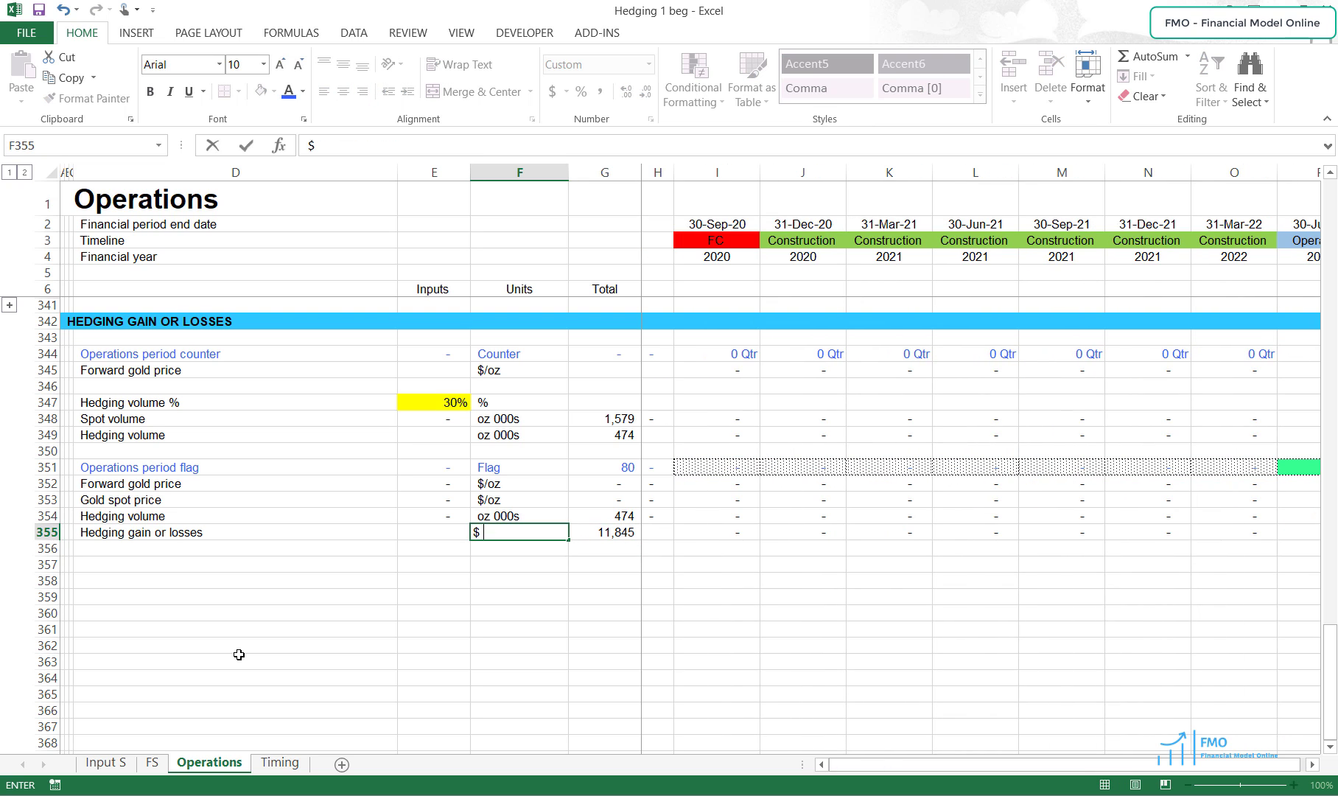
type(" 000s")
key("ctrl+Return")
- Enter the statement reference IS, CF in E355 and right-align it
key("Left")
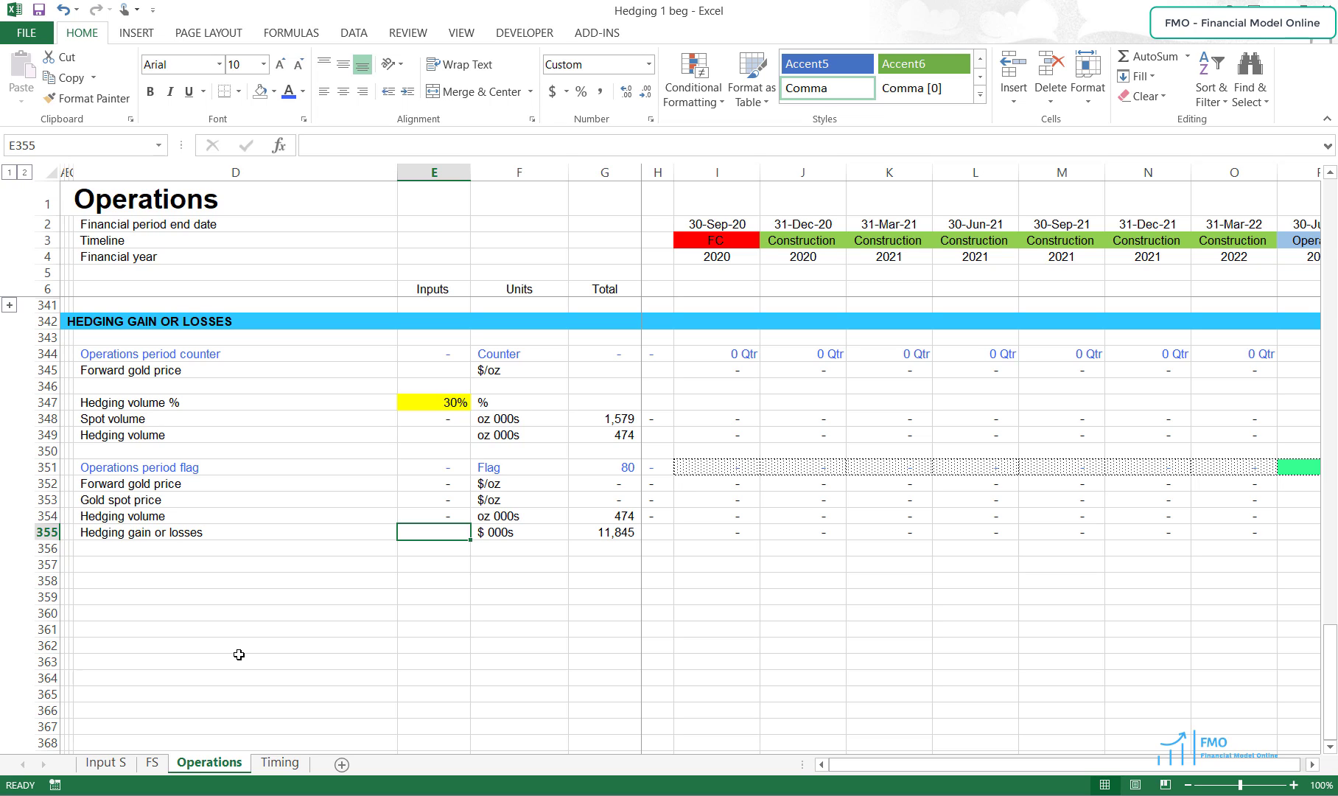
type("IS")
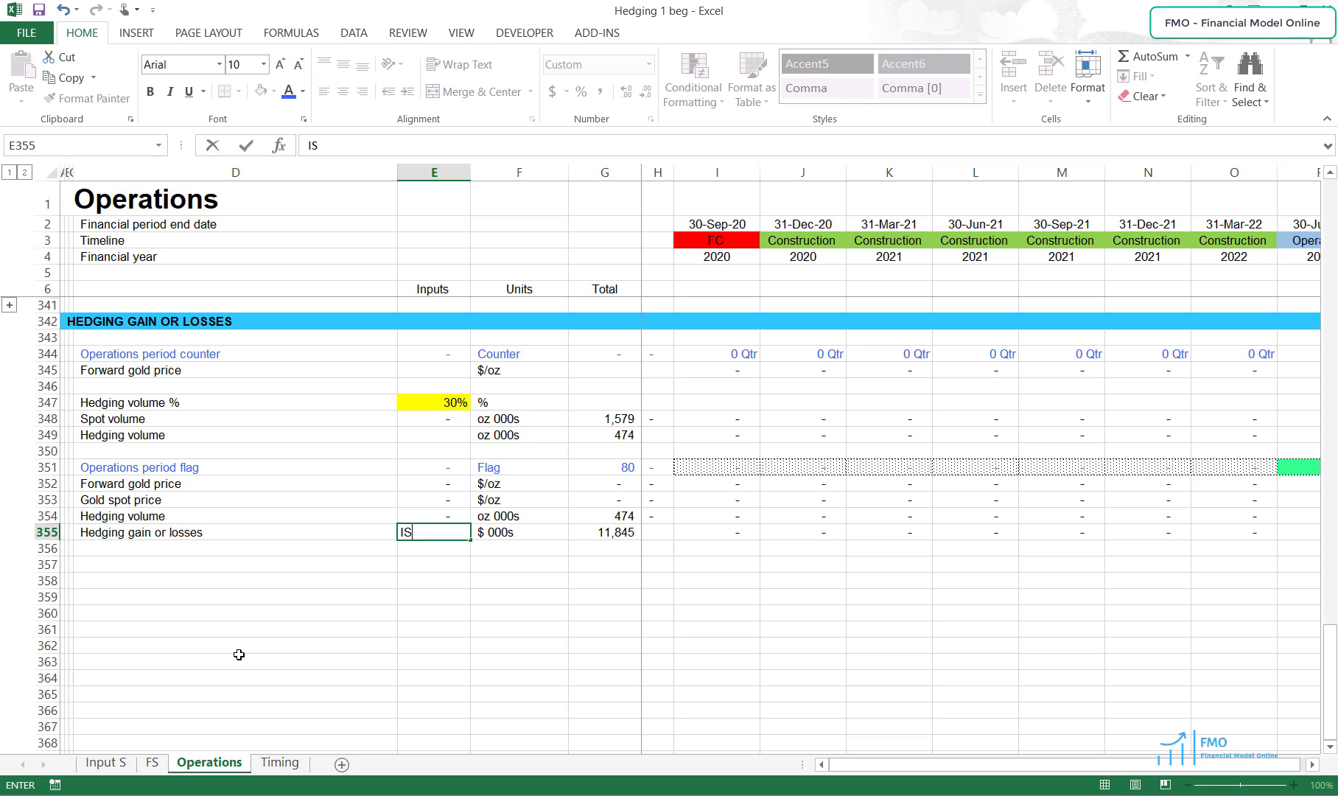
type(", CF")
key("ctrl+Return")
key("alt+h")
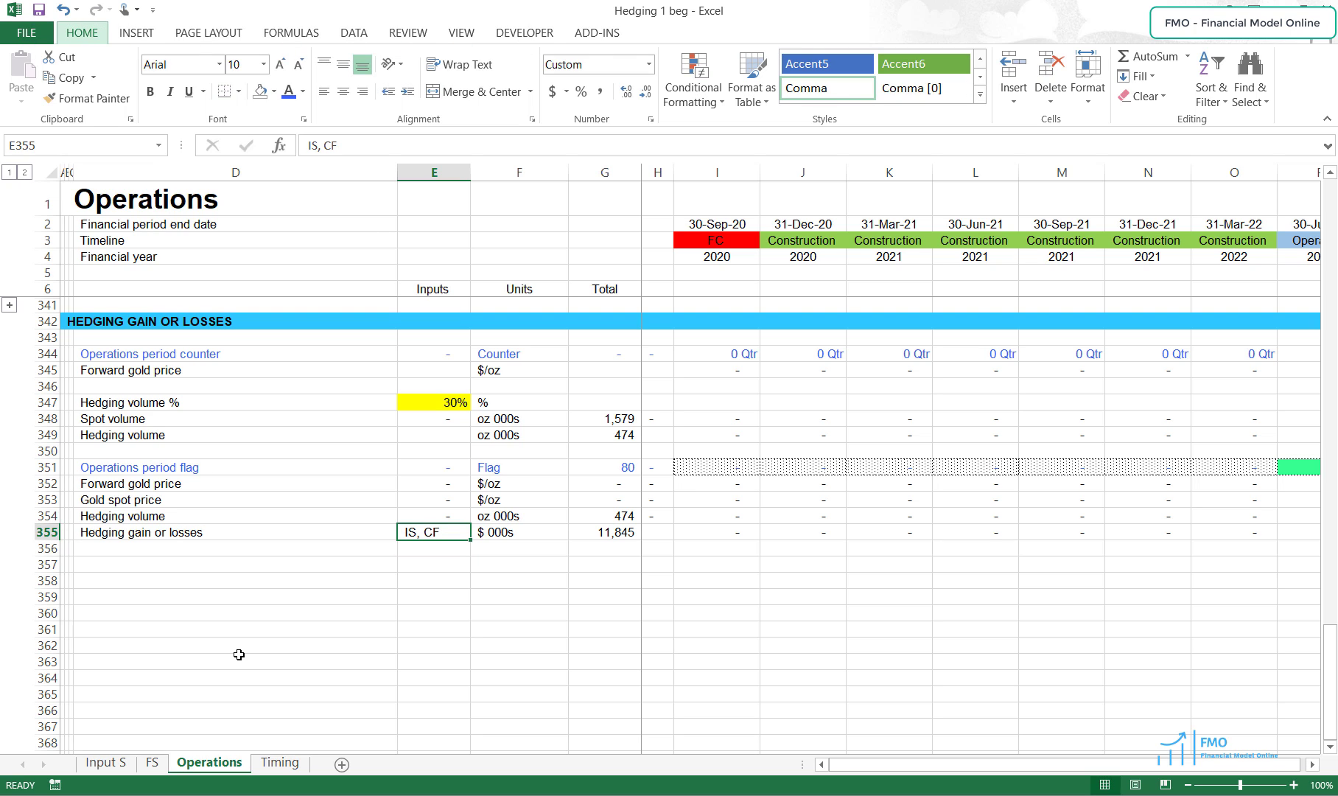
key("a")
key("r")
- Format the whole Hedging gain or losses row 355 with red font and top and bottom borders
key("shift+space")
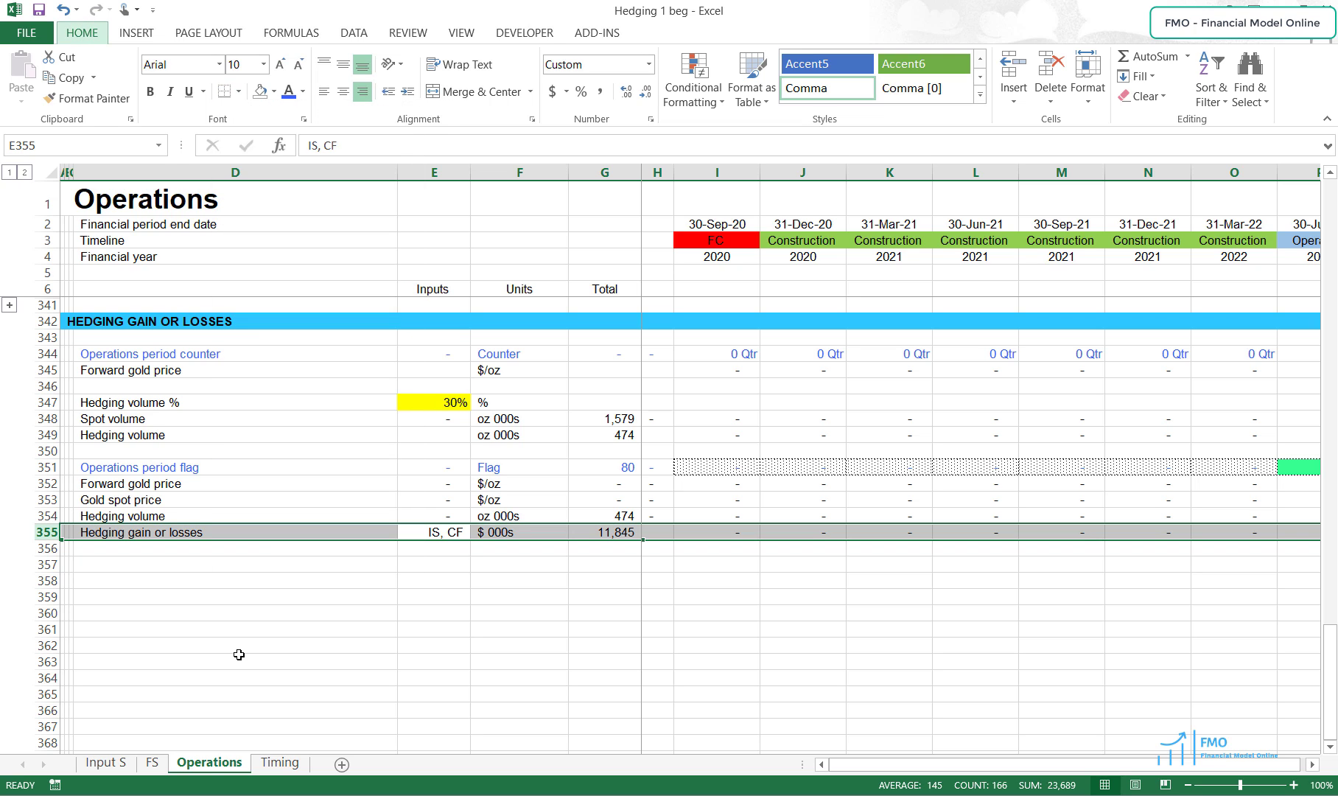
key("alt+h")
key("f")
key("c")
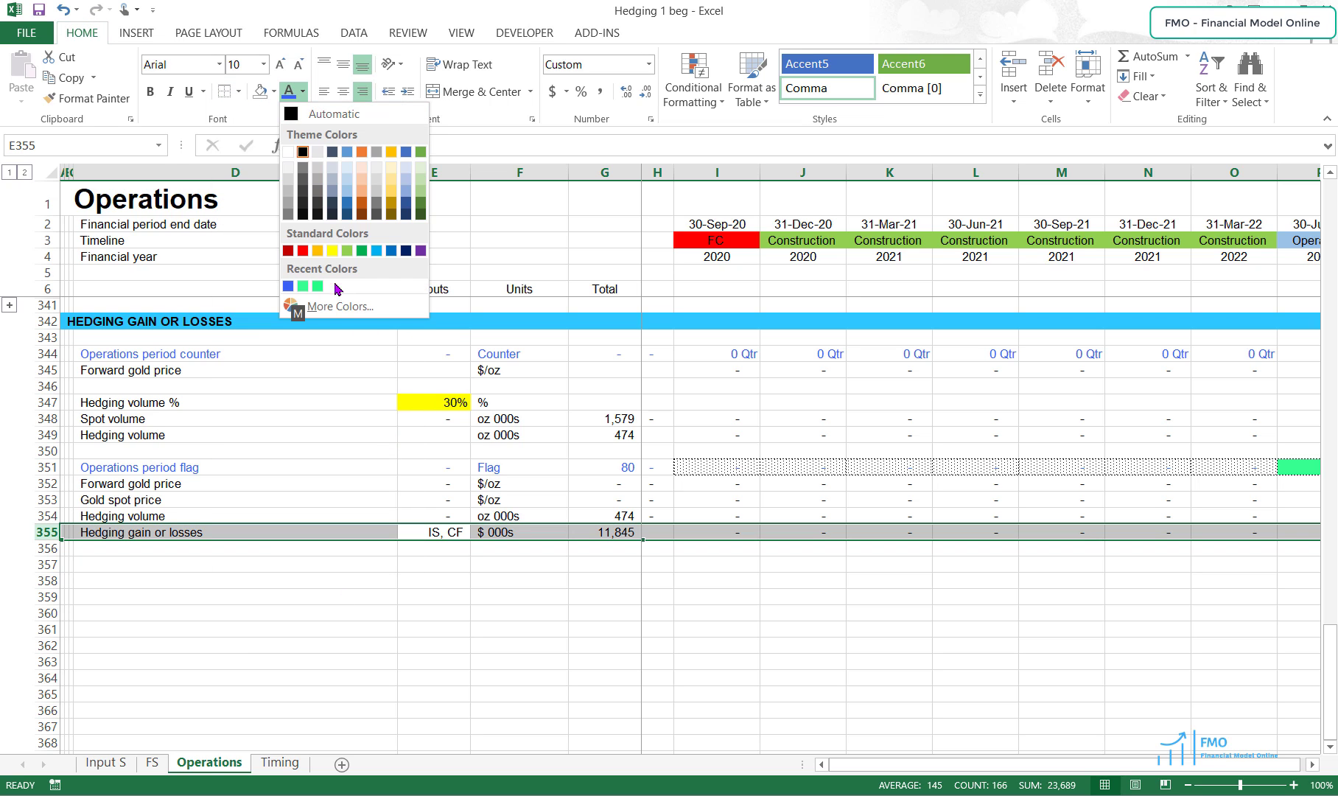
left_click(303, 251)
left_click(283, 616)
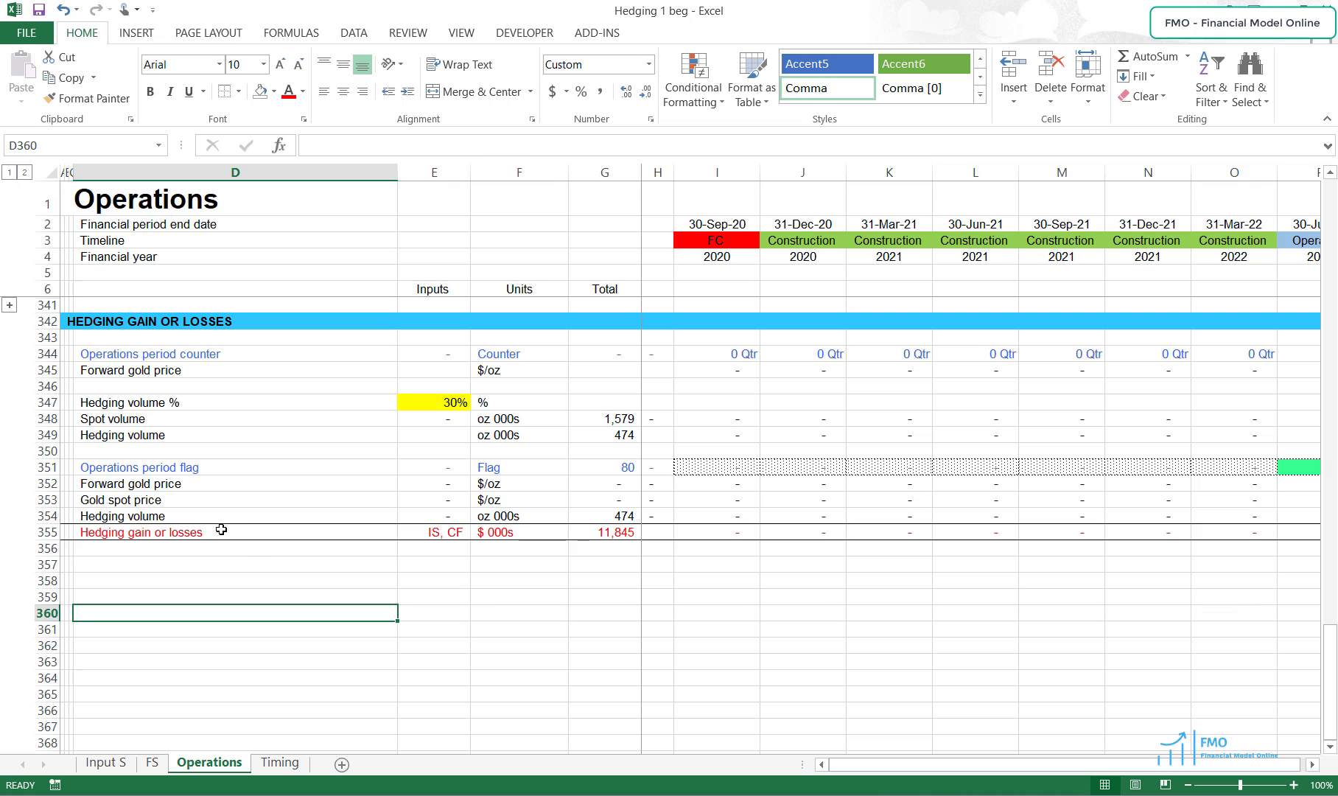
key("ctrl+Up")
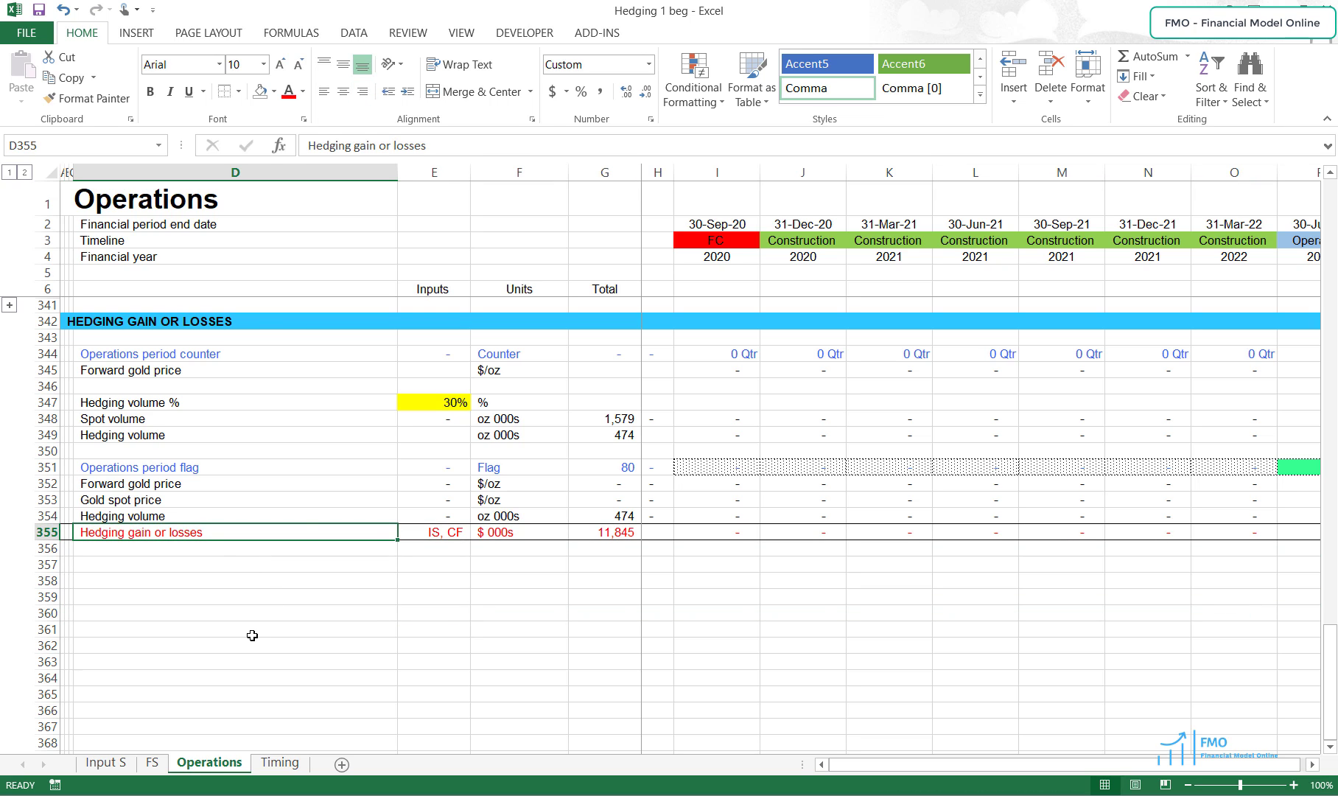
- Link the income statement's Hedging gain or losses label in FS cell D18 to the Operations sheet with =Operations!D$355
key("ctrl+c")
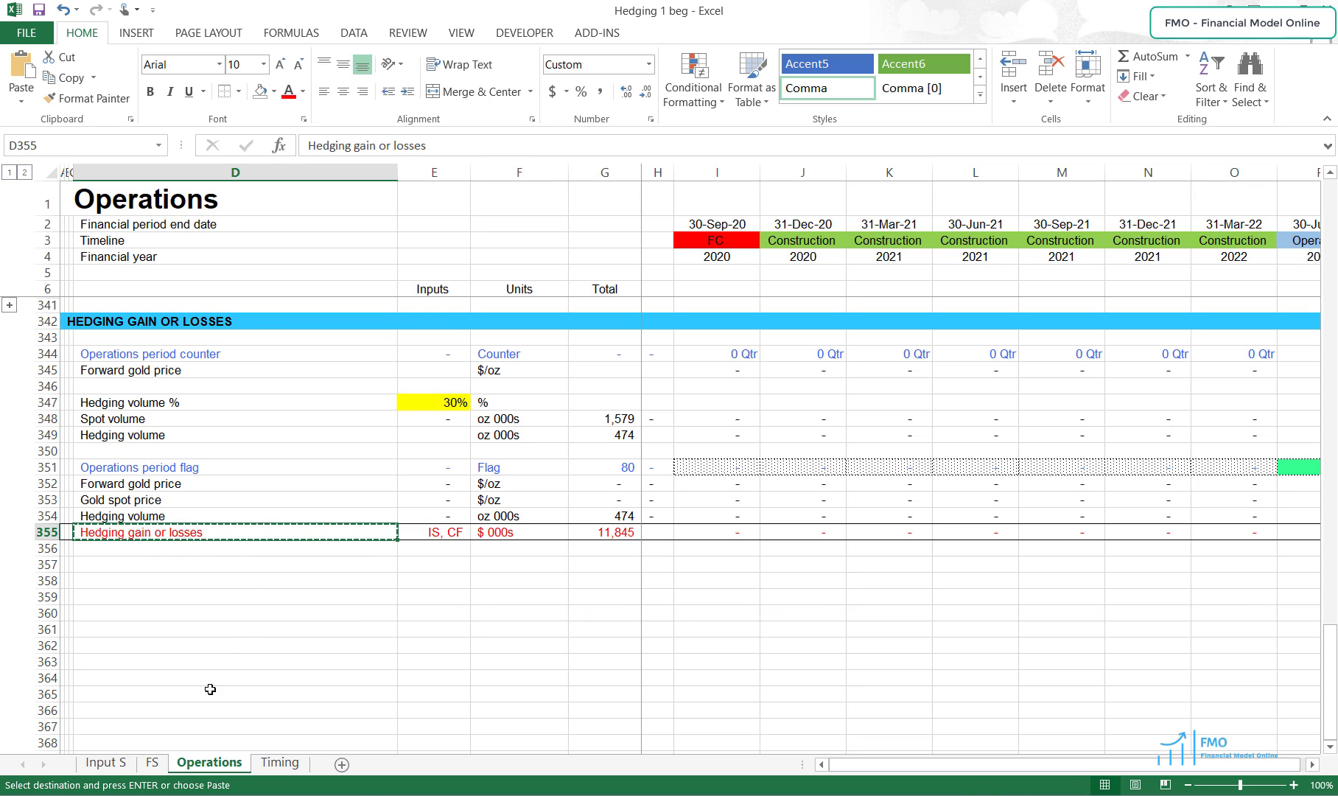
left_click(154, 764)
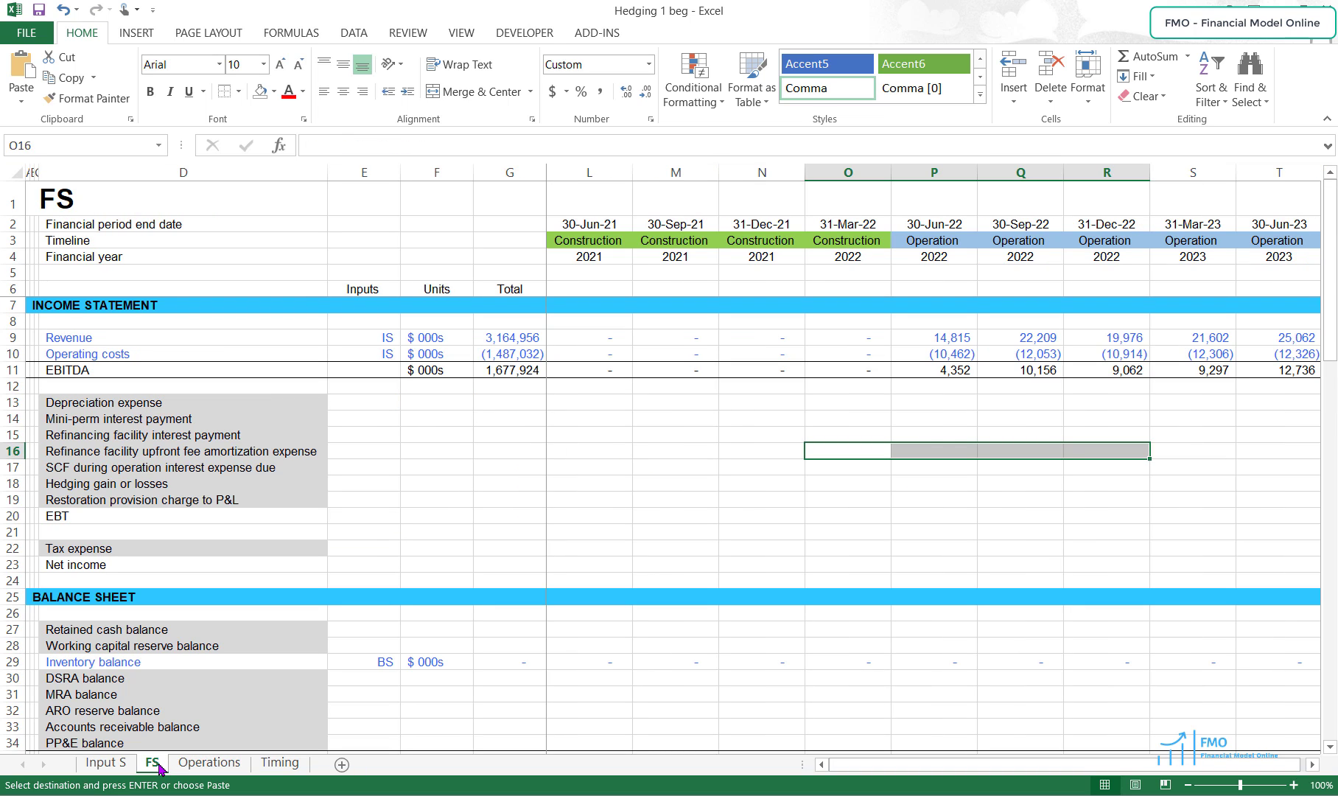
left_click(80, 489)
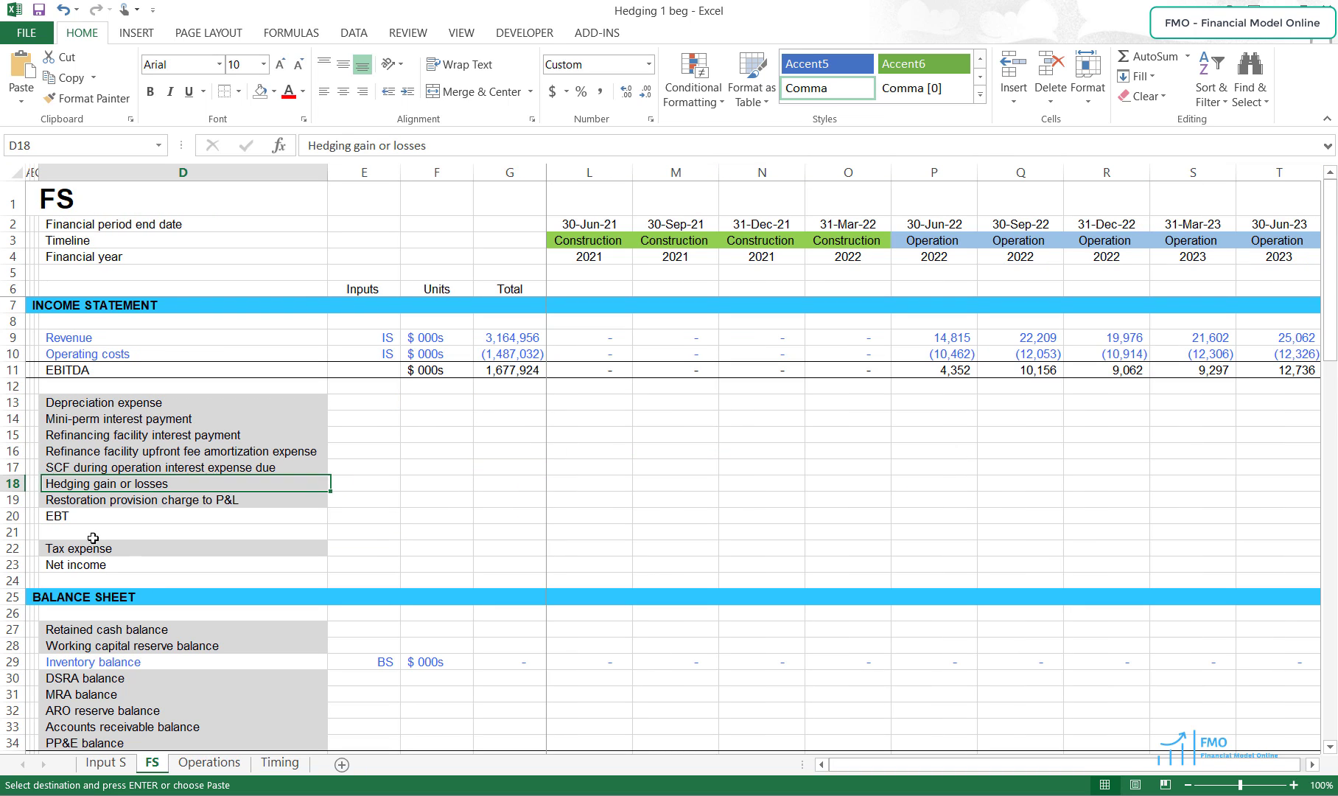
key("ctrl+v")
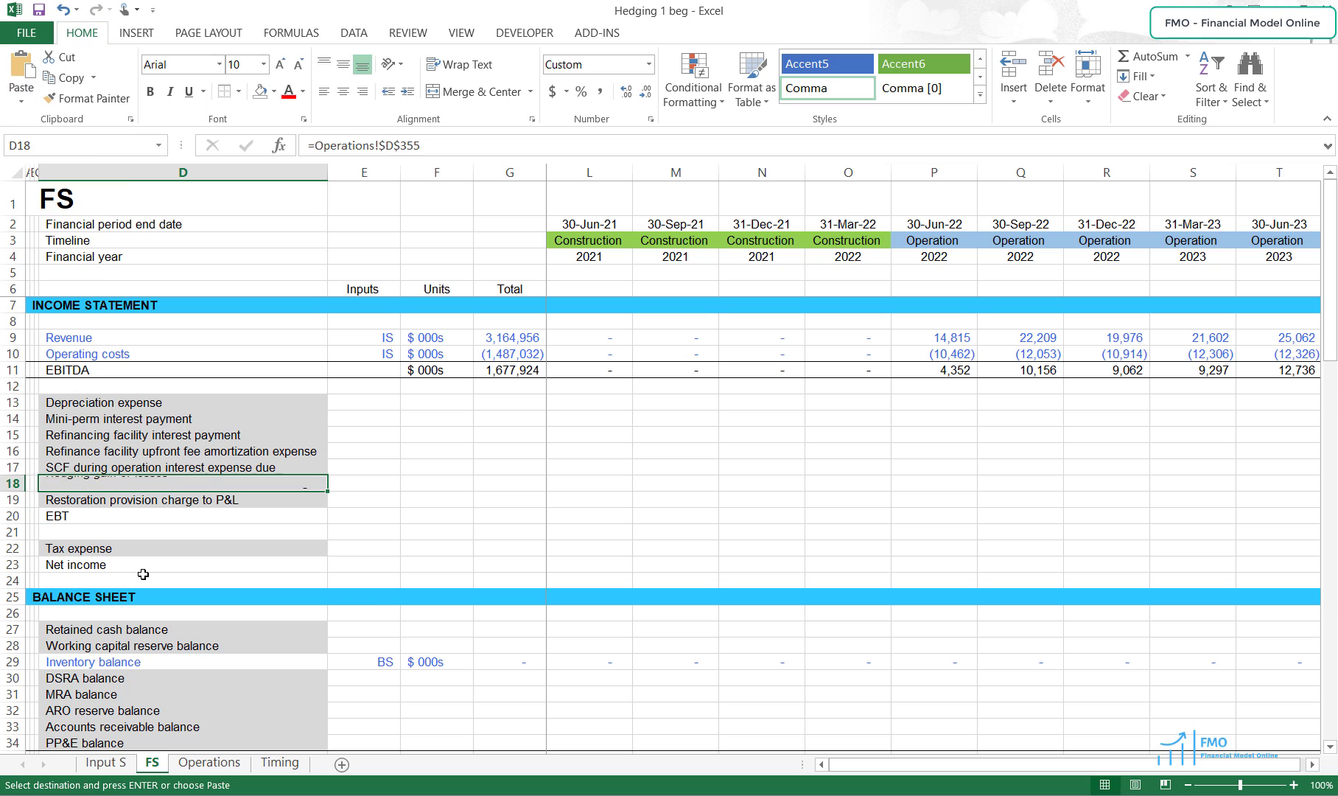
key("F2")
key("F4")
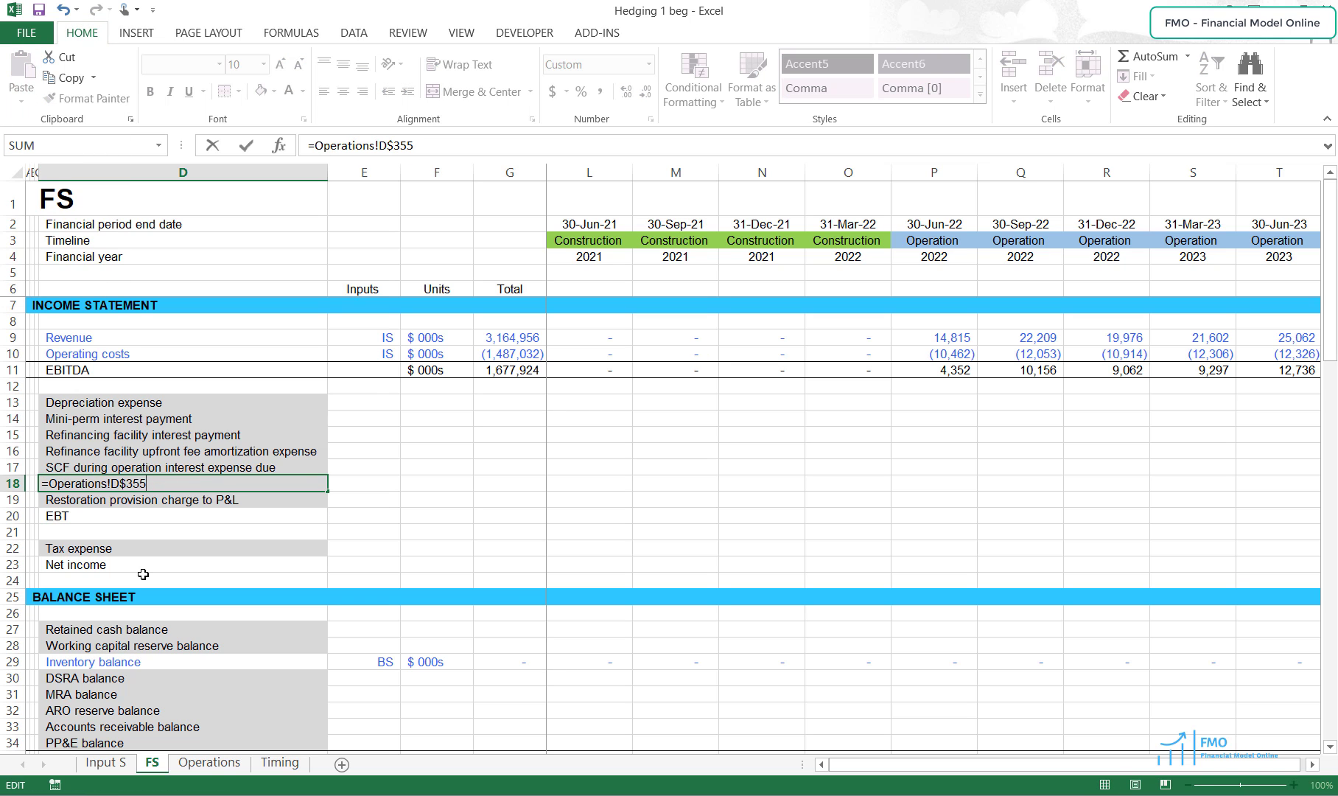
key("Return")
- Copy the D18 link across the rest of row 18 through the last timeline column, FN
key("Up")
key("ctrl+c")
key("Right")
key("ctrl+shift+Right")
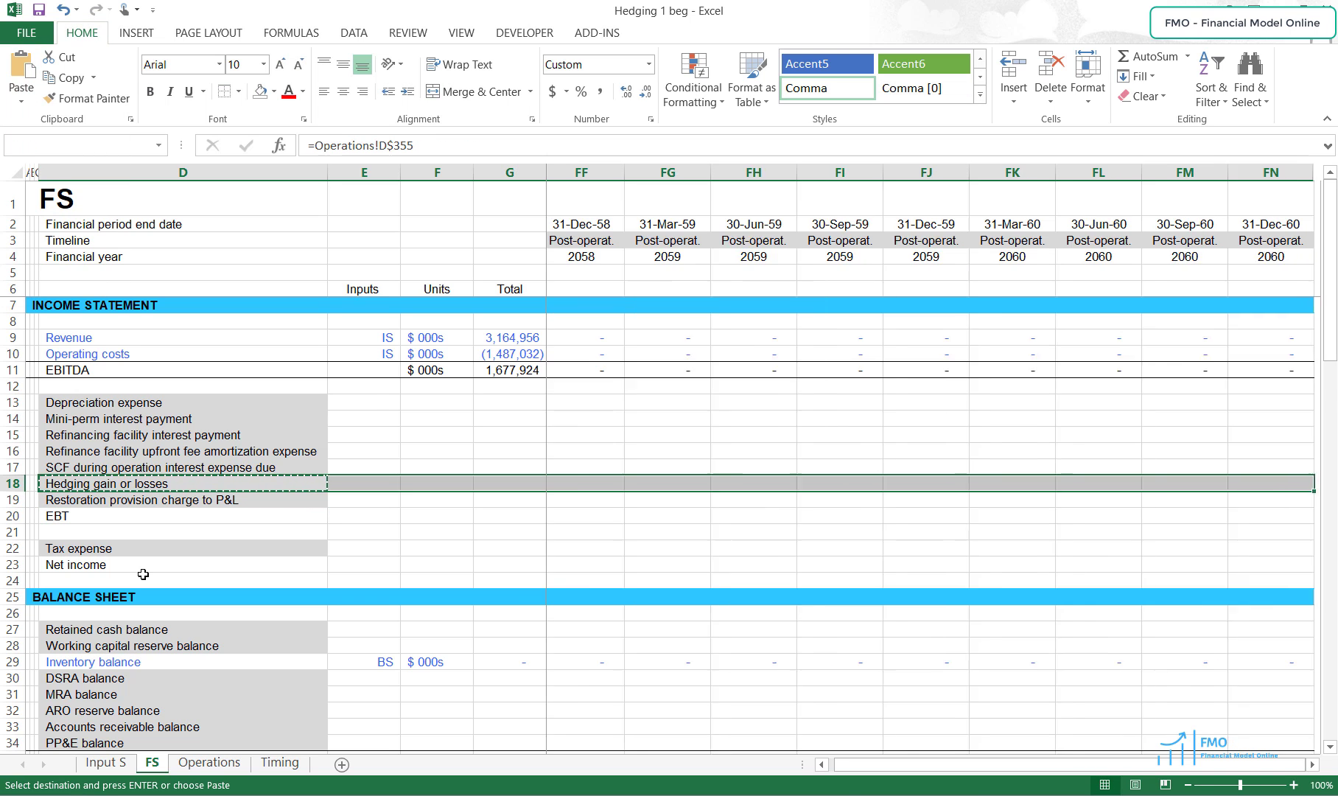
key("ctrl+v")
- Apply the formatting of the Revenue row 9 to the entire Hedging gain or losses row 18
left_click(25, 343)
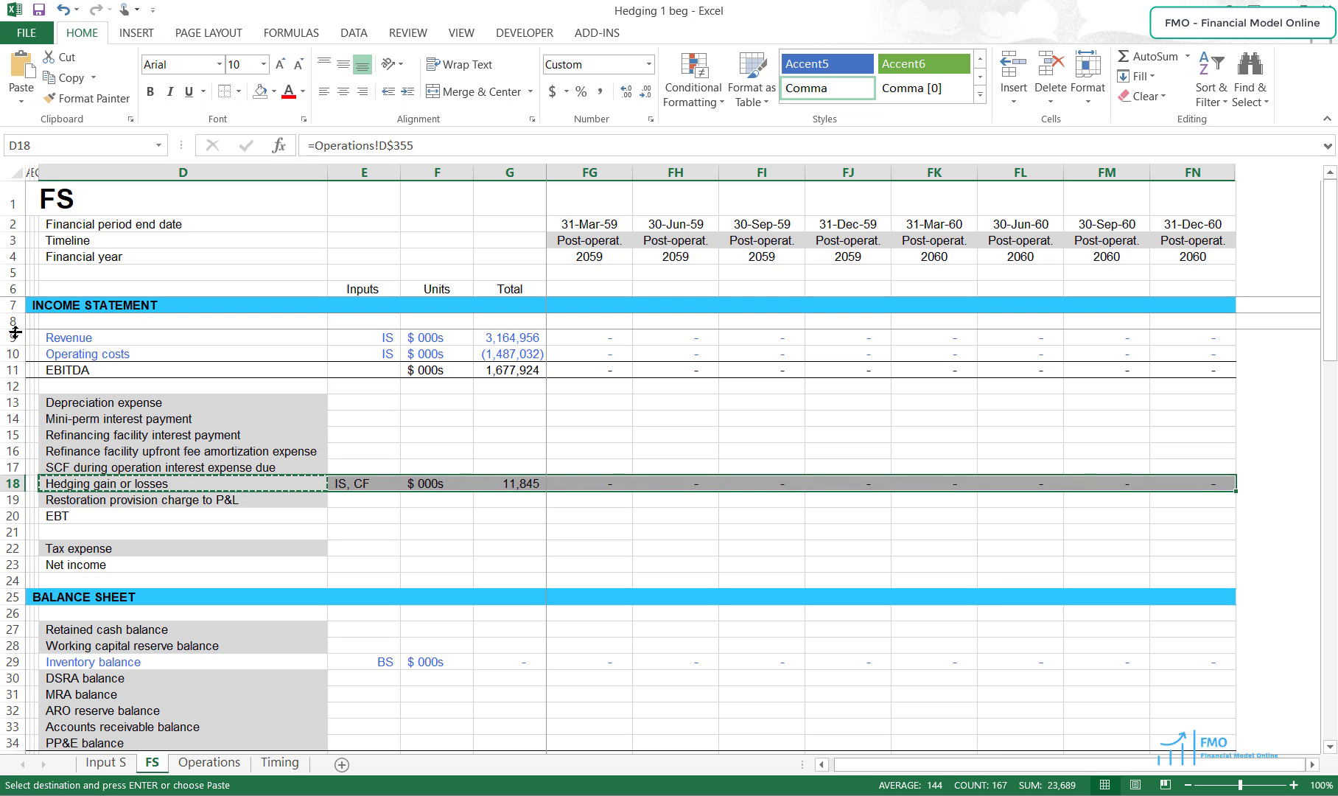
key("ctrl+shift+Right")
double_click(58, 100)
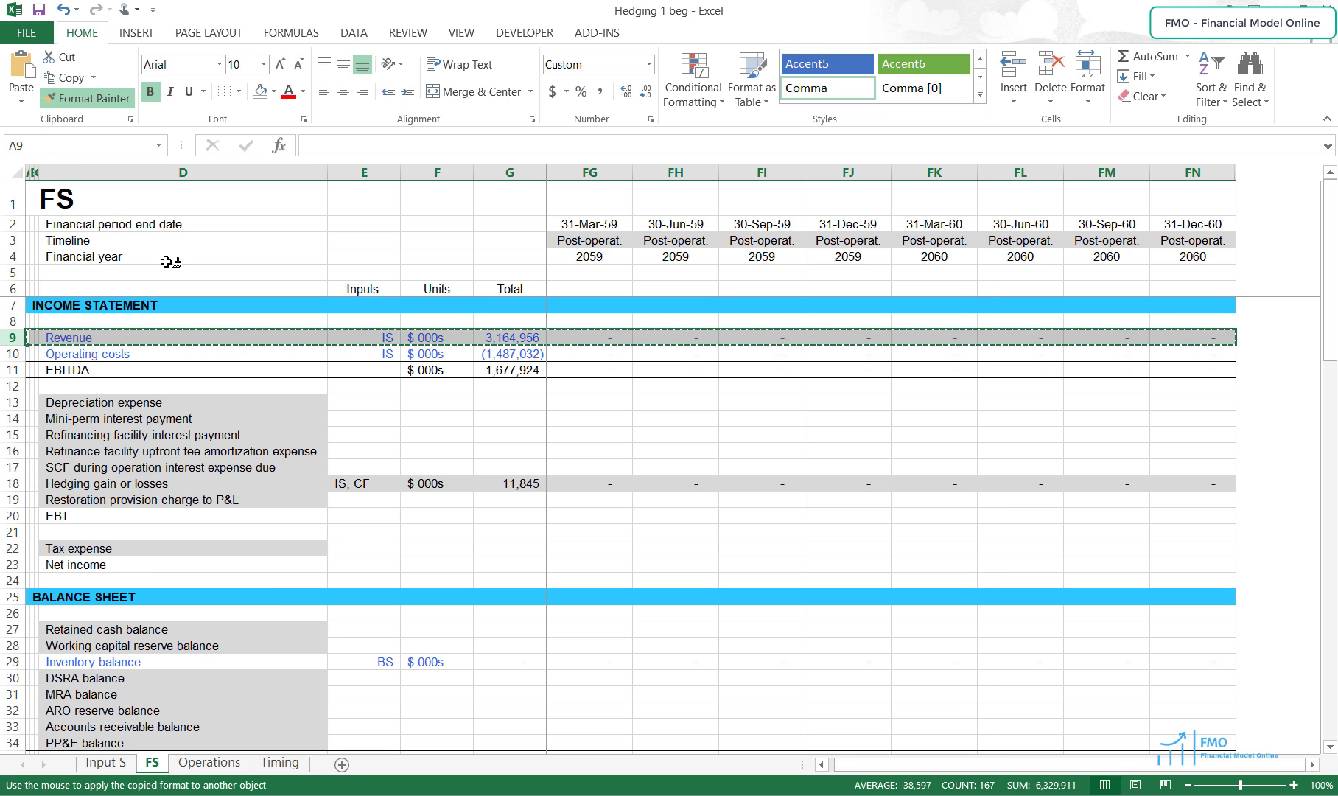
left_click(17, 484)
key("Escape")
- Calculate EBT for the first period in I20 with the formula =I11+SUM(I13:I19)
left_click(361, 516)
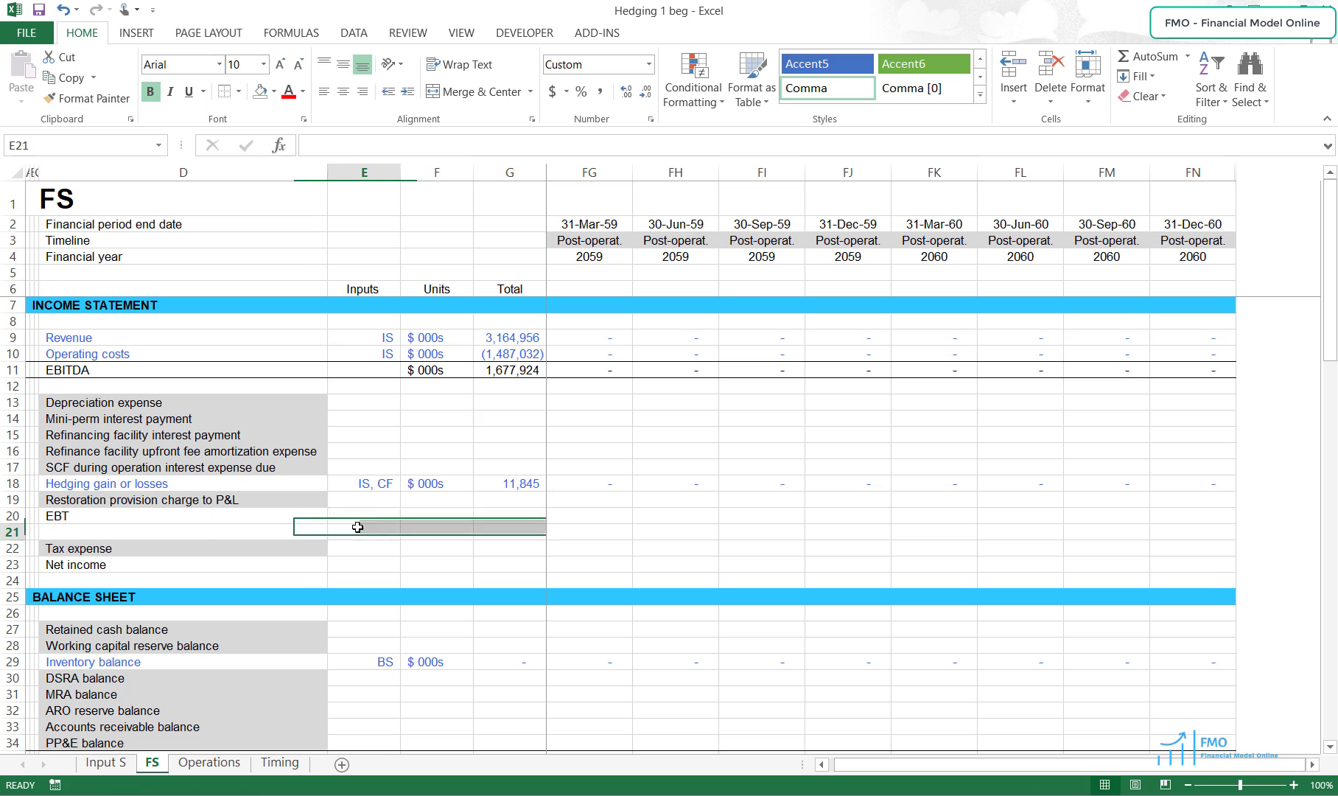
left_click_drag(501, 515, 627, 515)
left_click(627, 515)
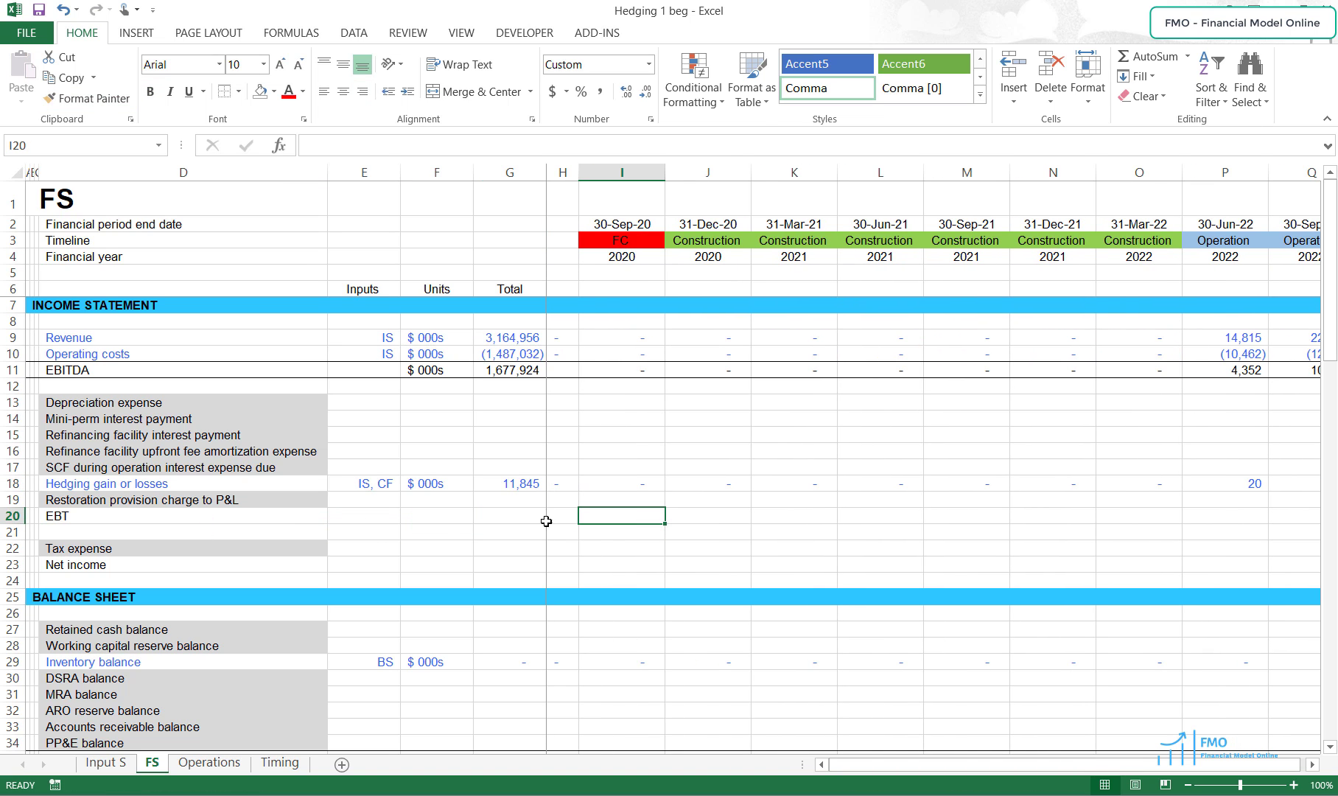
type("=")
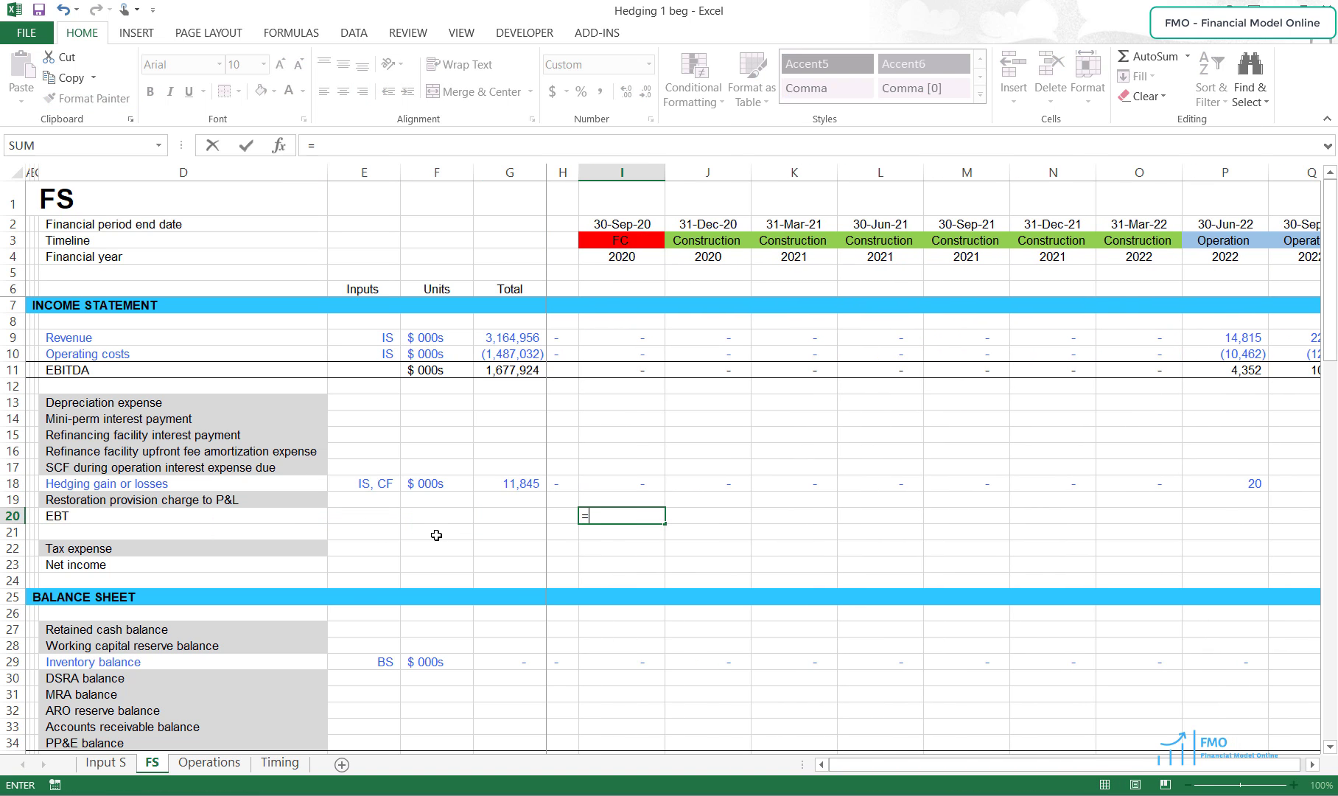
left_click(598, 369)
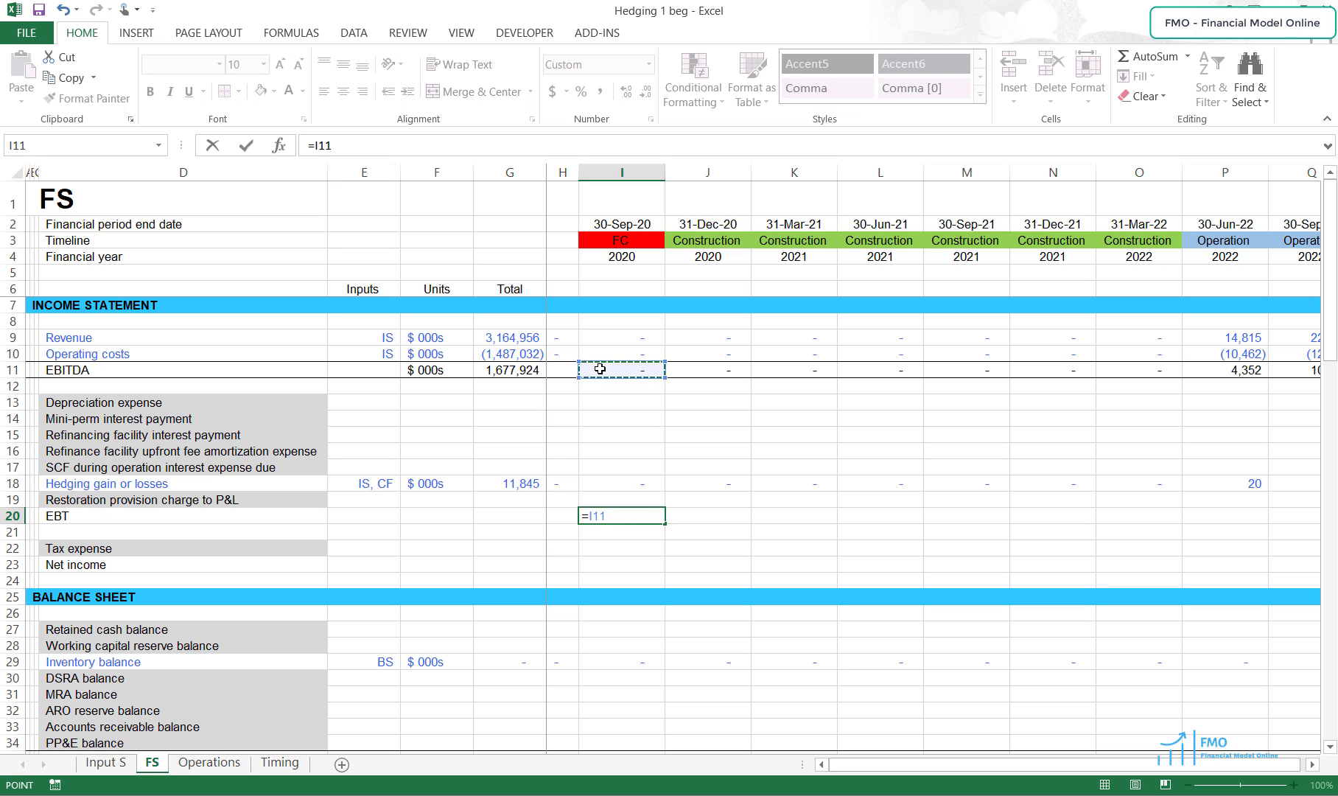
type("+sum(")
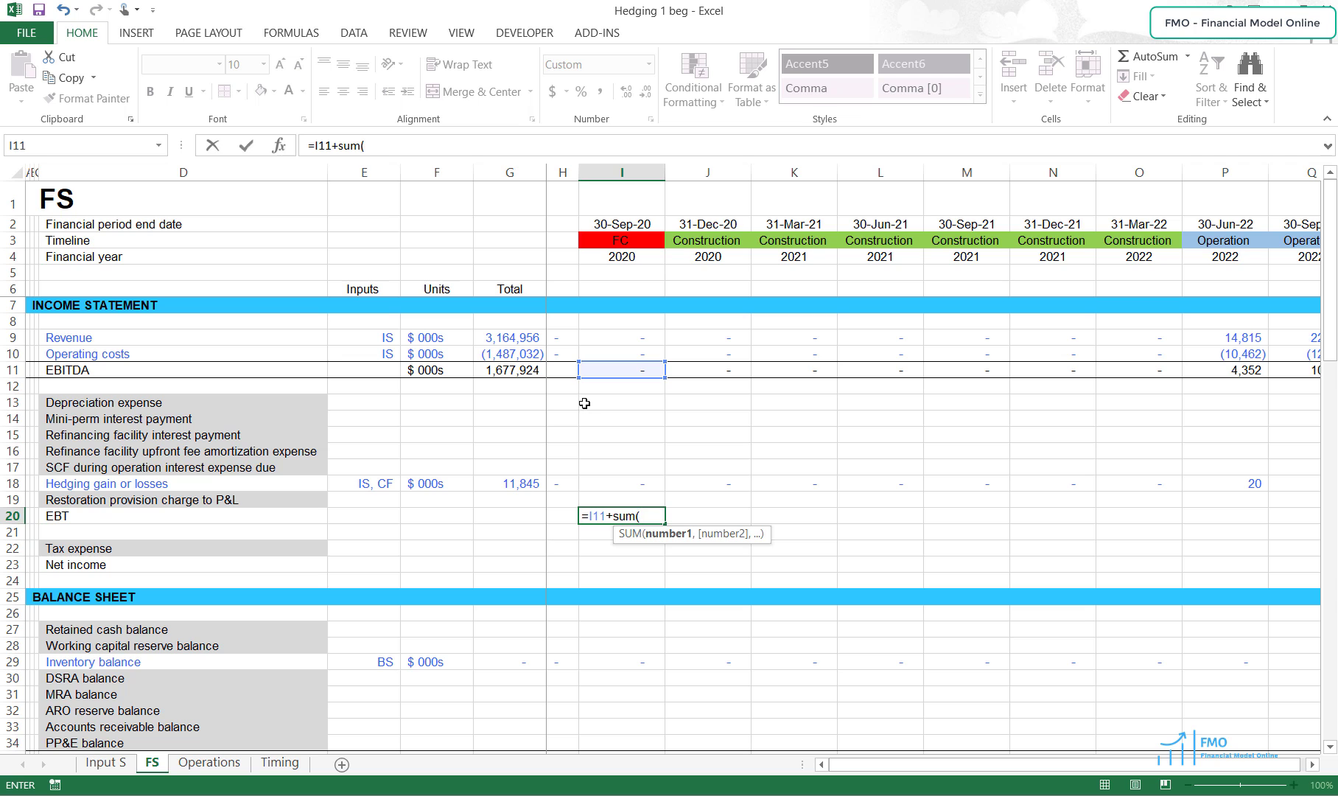
left_click_drag(584, 403, 598, 501)
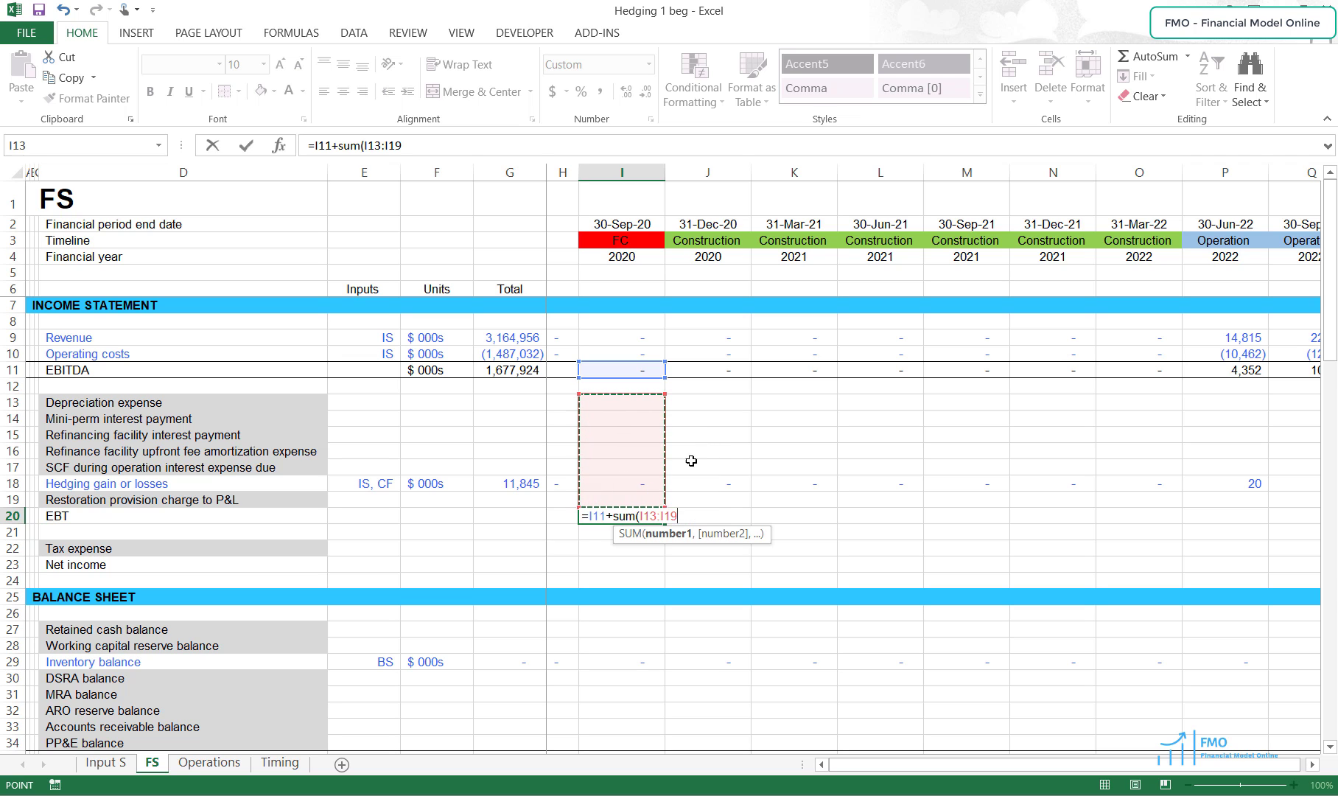
type(")")
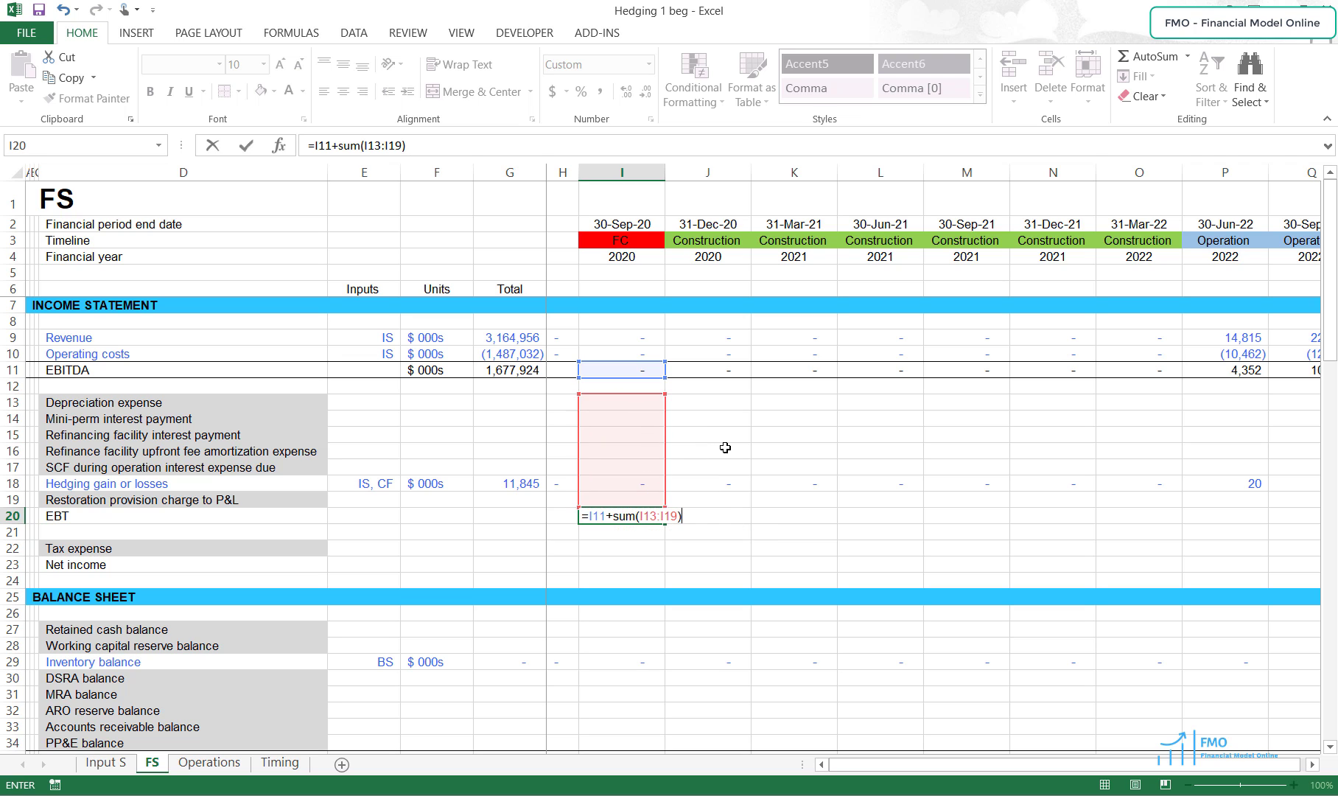
key("ctrl+Return")
- Copy the I20 EBT formula across all remaining timeline columns of row 20
key("ctrl+c")
key("ctrl+shift+Right")
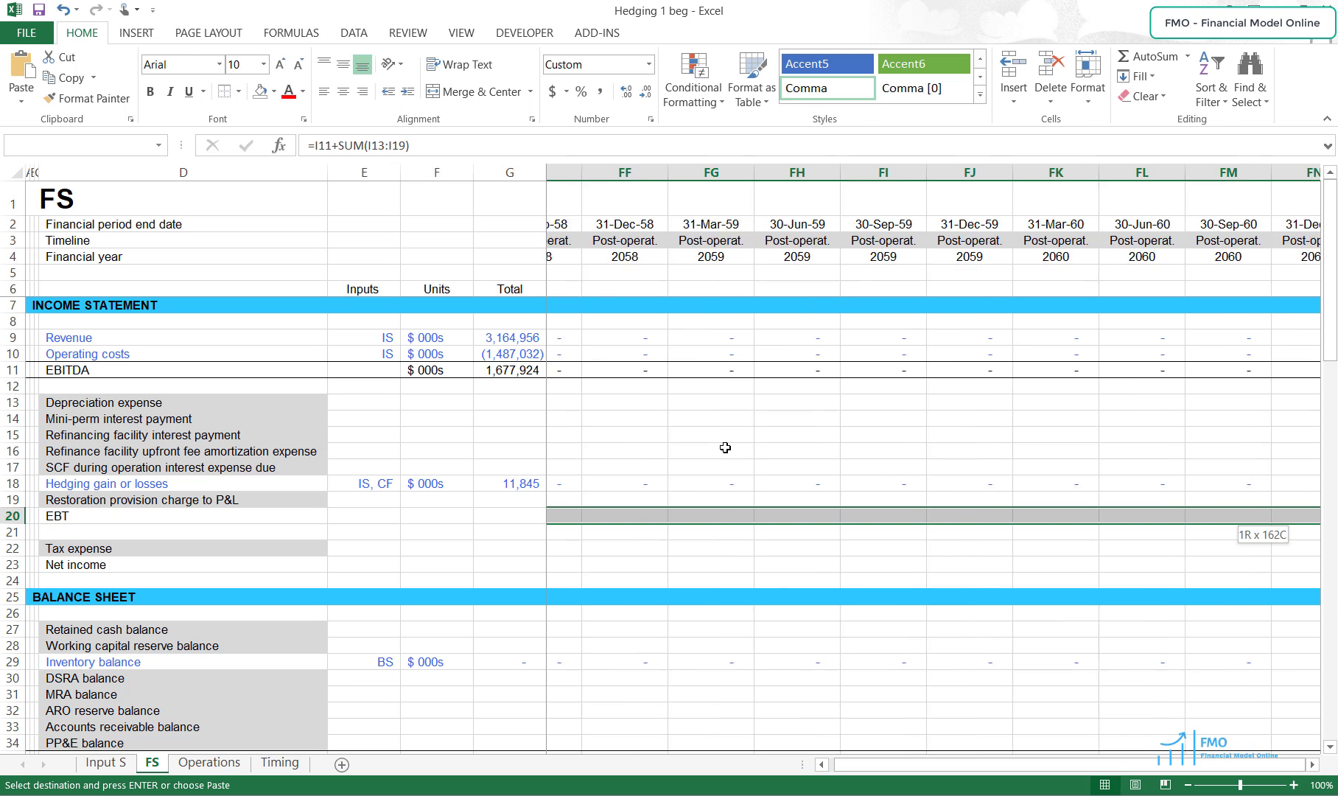
key("Return")
- Total the EBT row in G20 with a SUM of its timeline values starting at I20
key("Left")
key("Left")
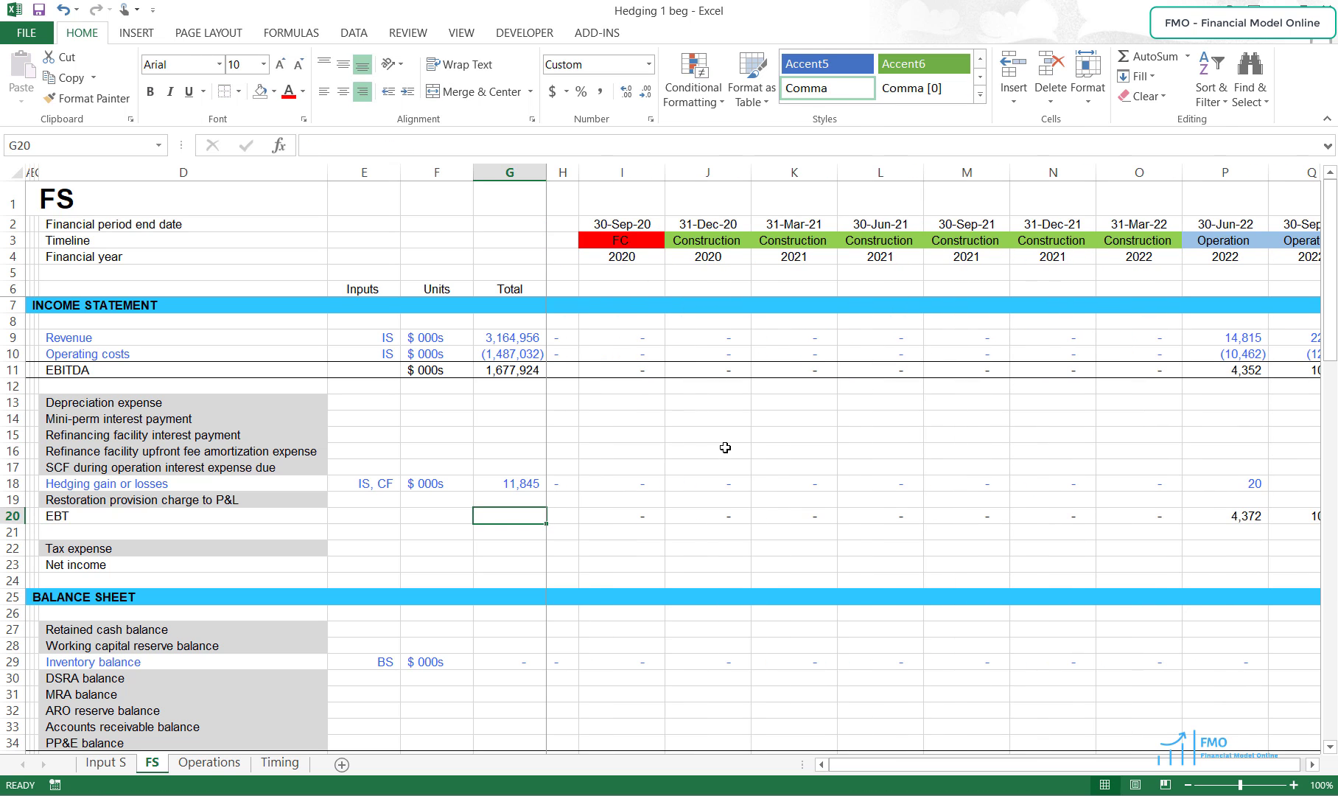
key("alt+equal")
key("BackSpace")
key("Right")
key("Right")
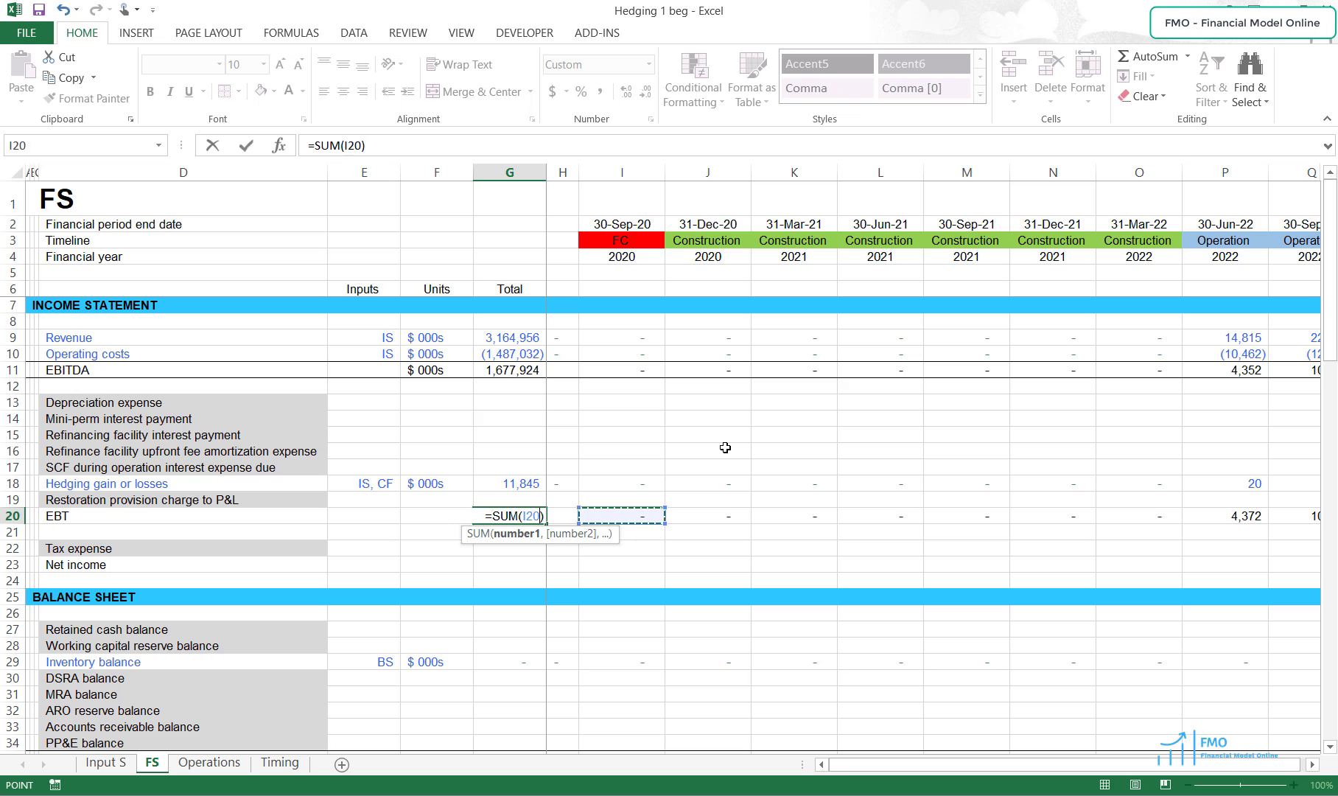
key("ctrl+shift+Right")
key("ctrl+Return")
- Enter $ 000s as the unit of the EBT row in F20
key("Right")
key("Left")
key("Left")
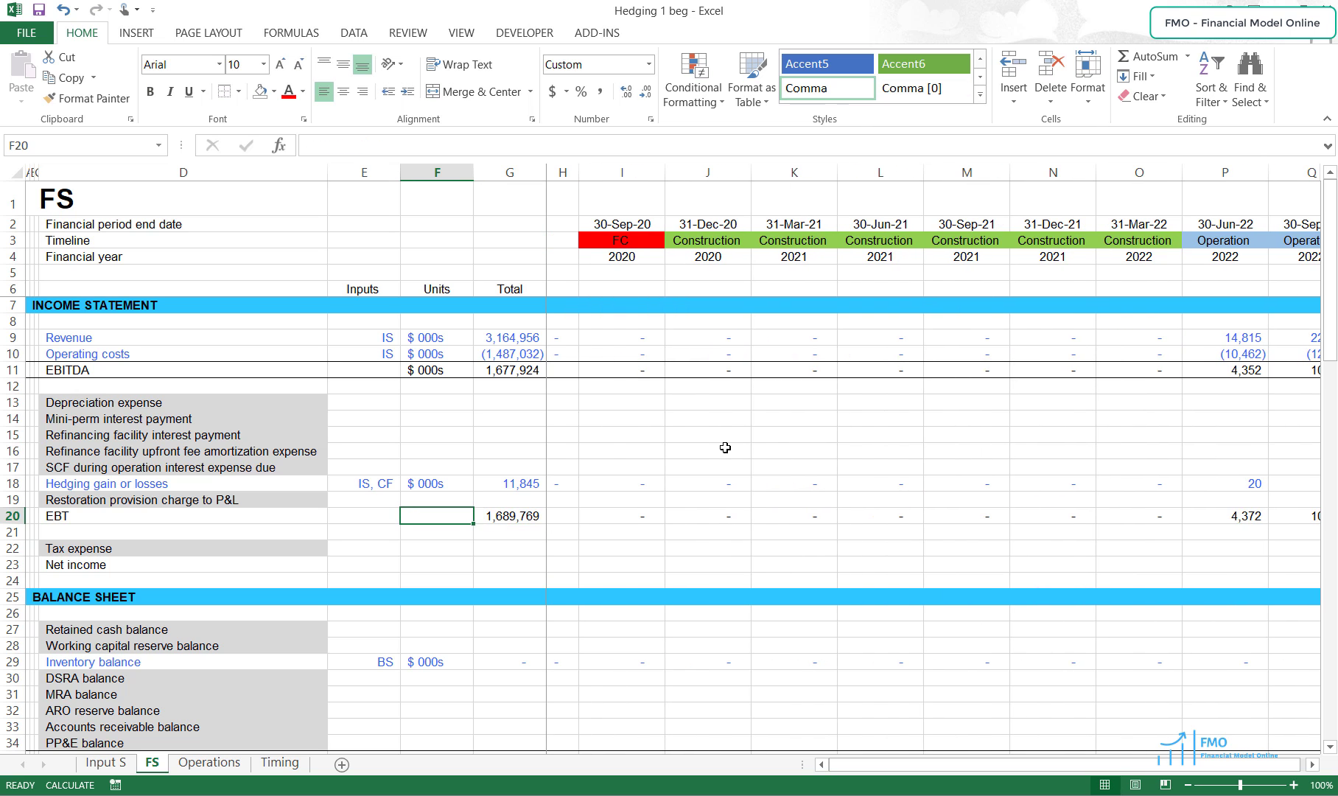
type("$ 000s")
key("Return")
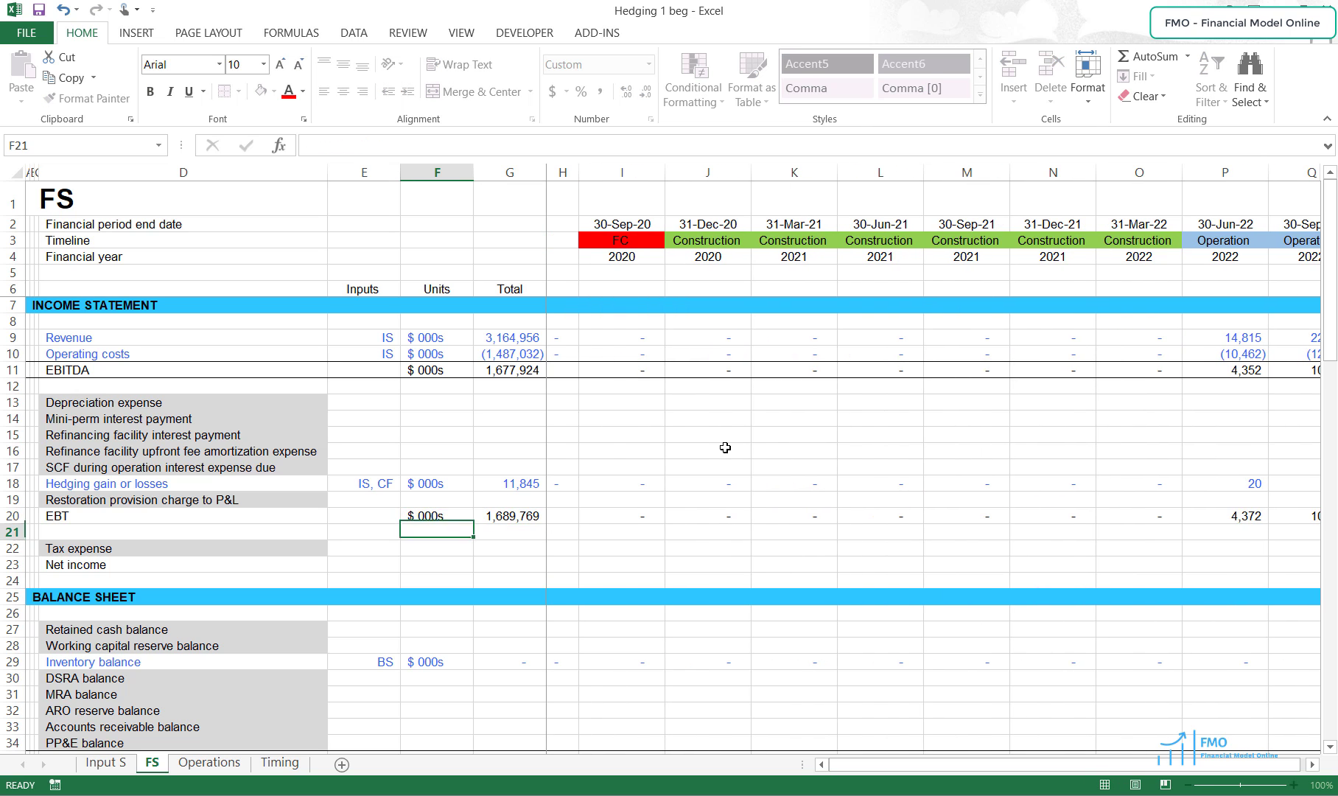
- Add top and bottom borders to the whole EBT row 20
key("Up")
key("shift+space")
key("alt+h")
key("b")
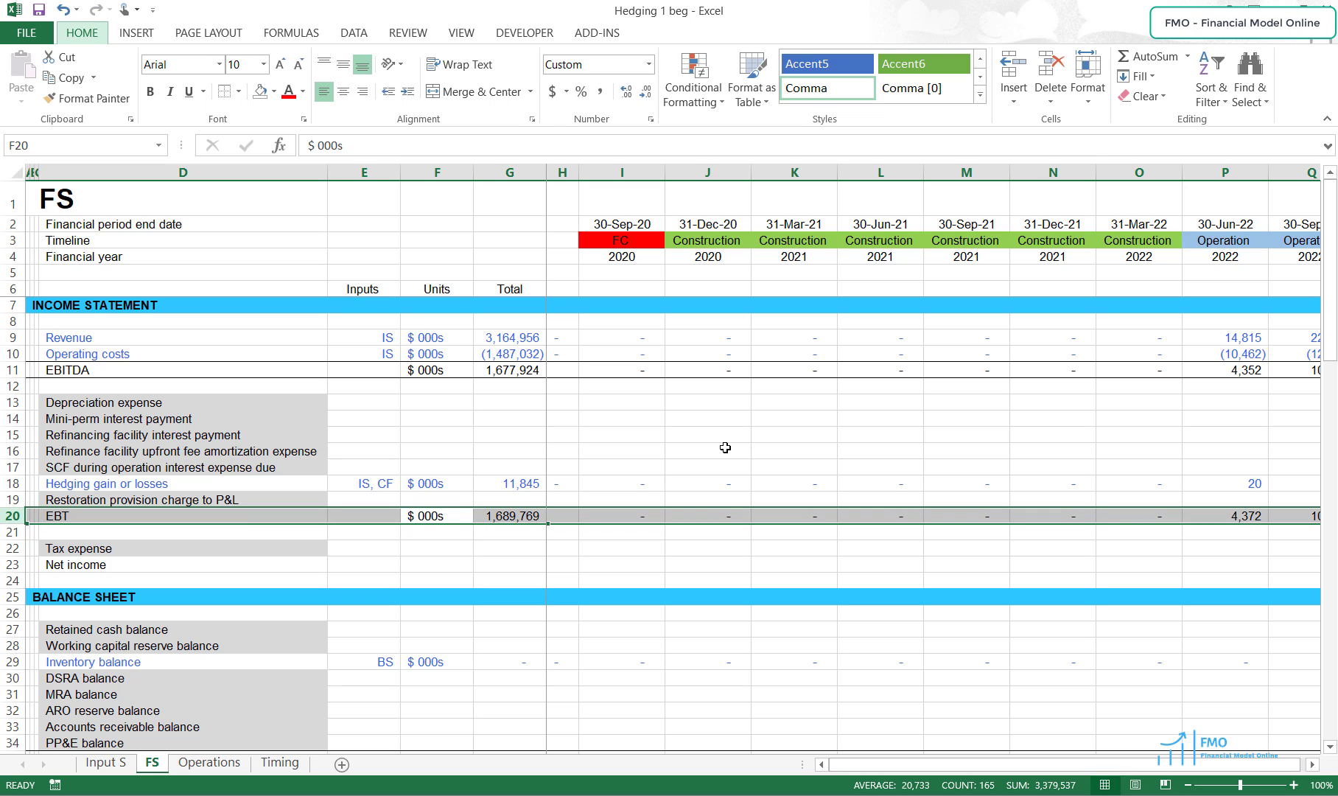
key("d")
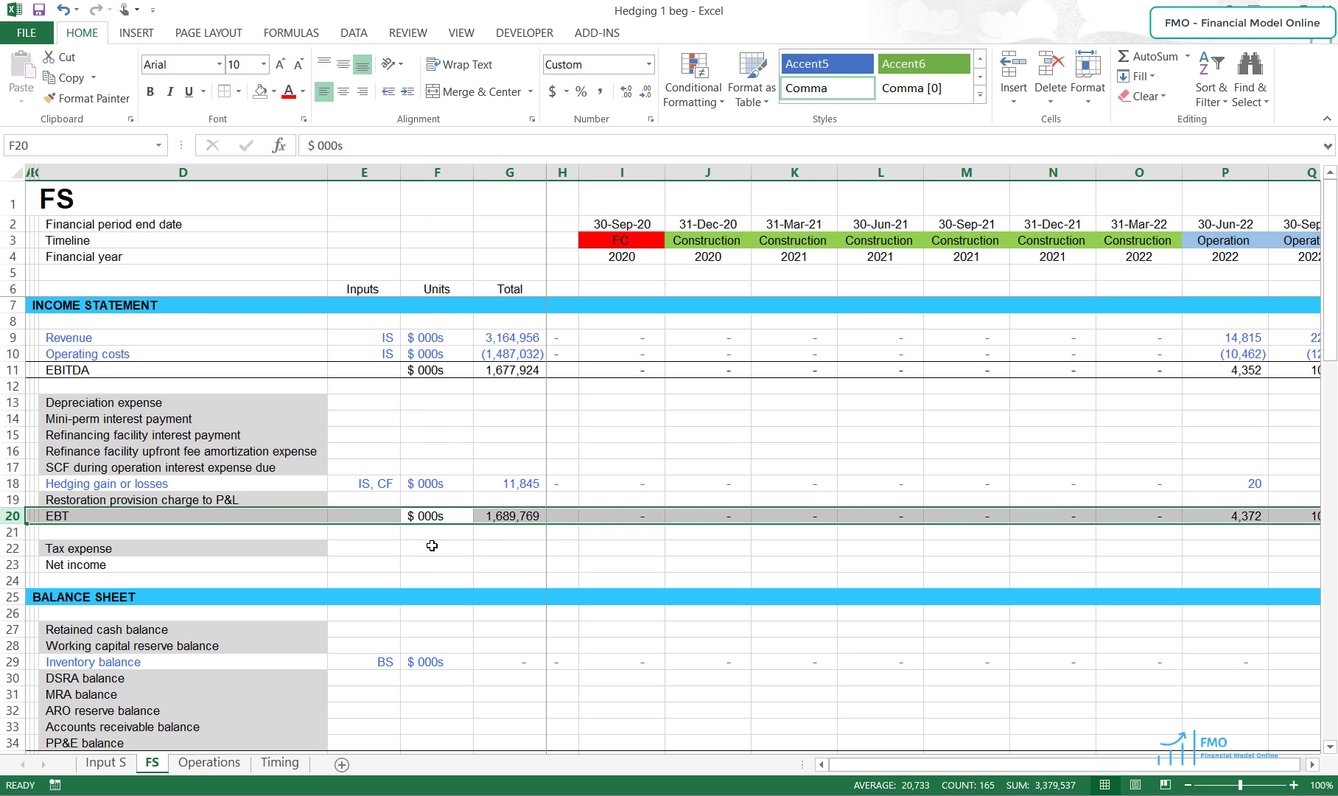
left_click(427, 549)
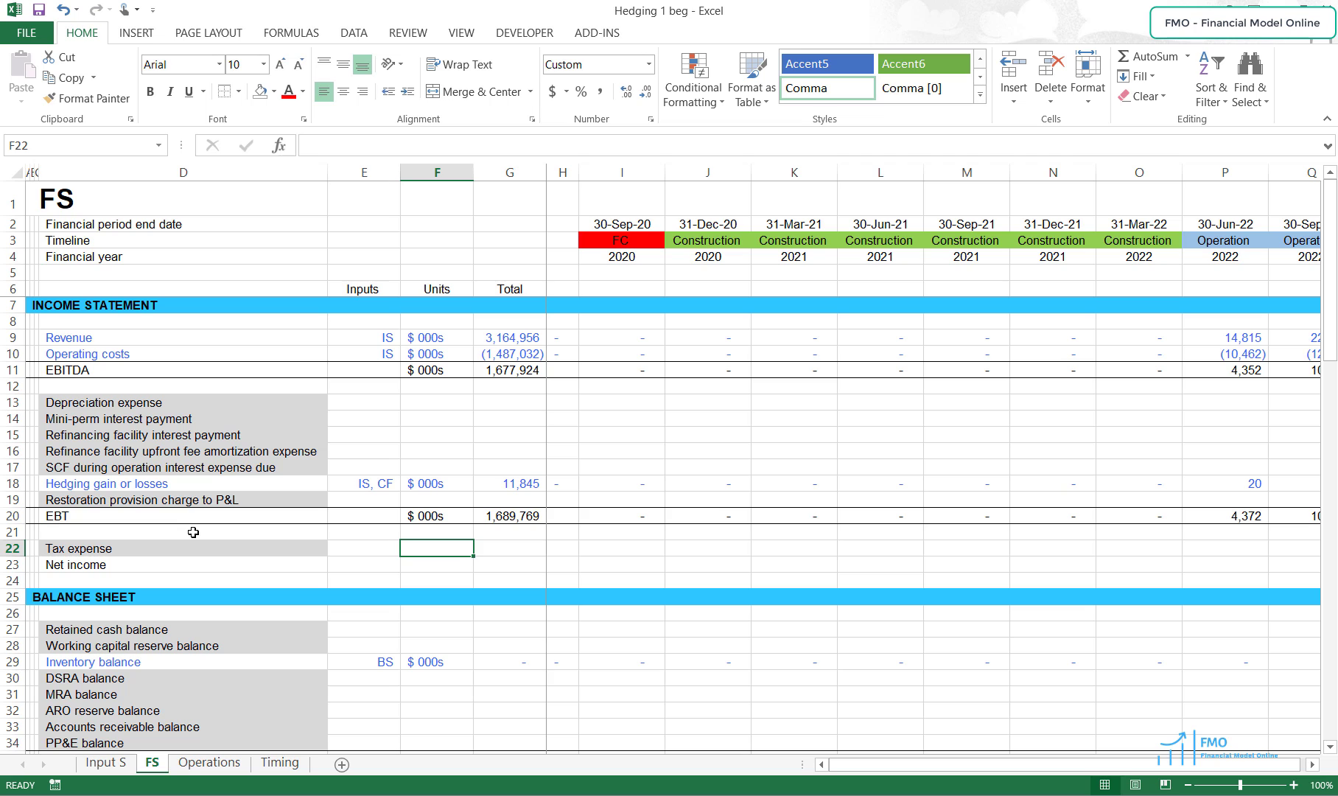
- Copy the income statement's Hedging gain or losses row 18 into row 55 of the cash flow statement
left_click(14, 483)
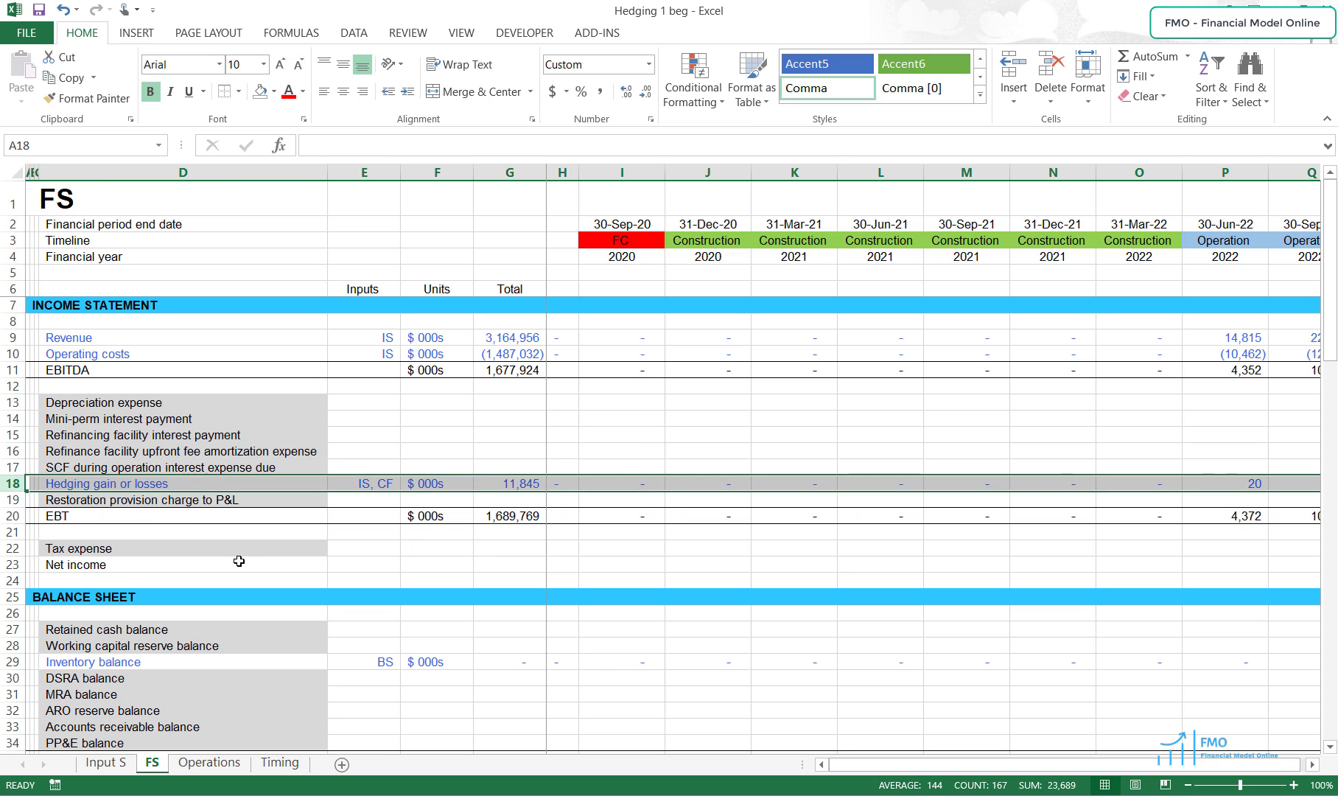
key("ctrl+c")
scroll(238, 563, "down", 11)
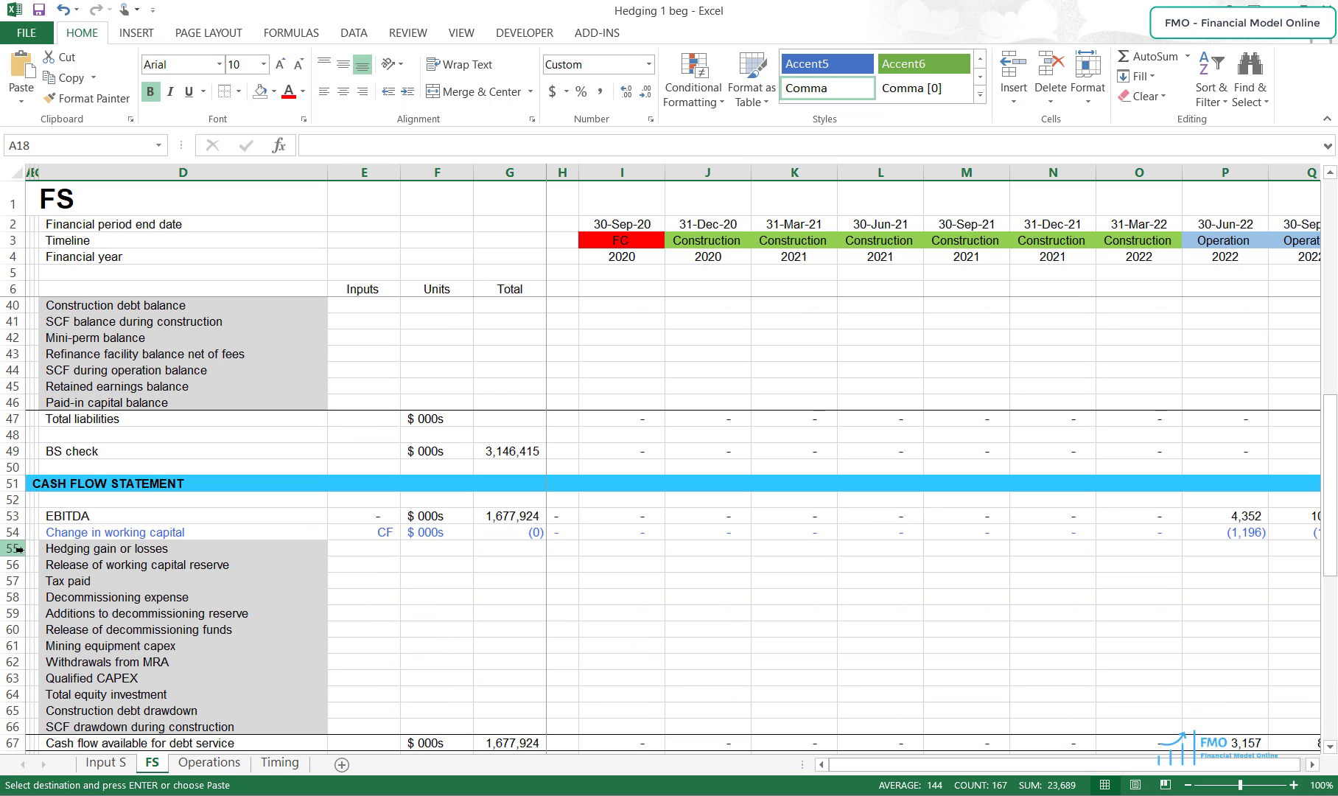
left_click(20, 549)
key("Return")
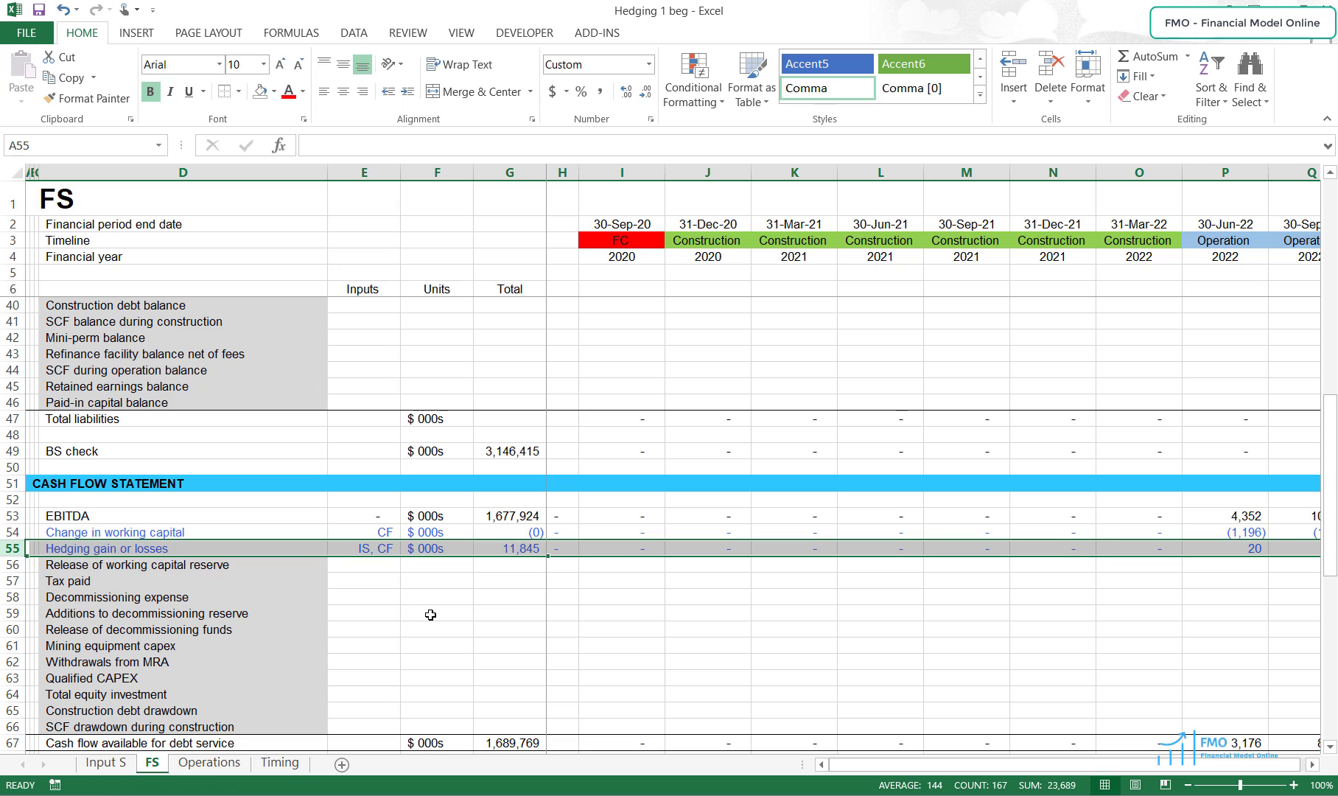
left_click(430, 614)
scroll(759, 576, "down", 2)
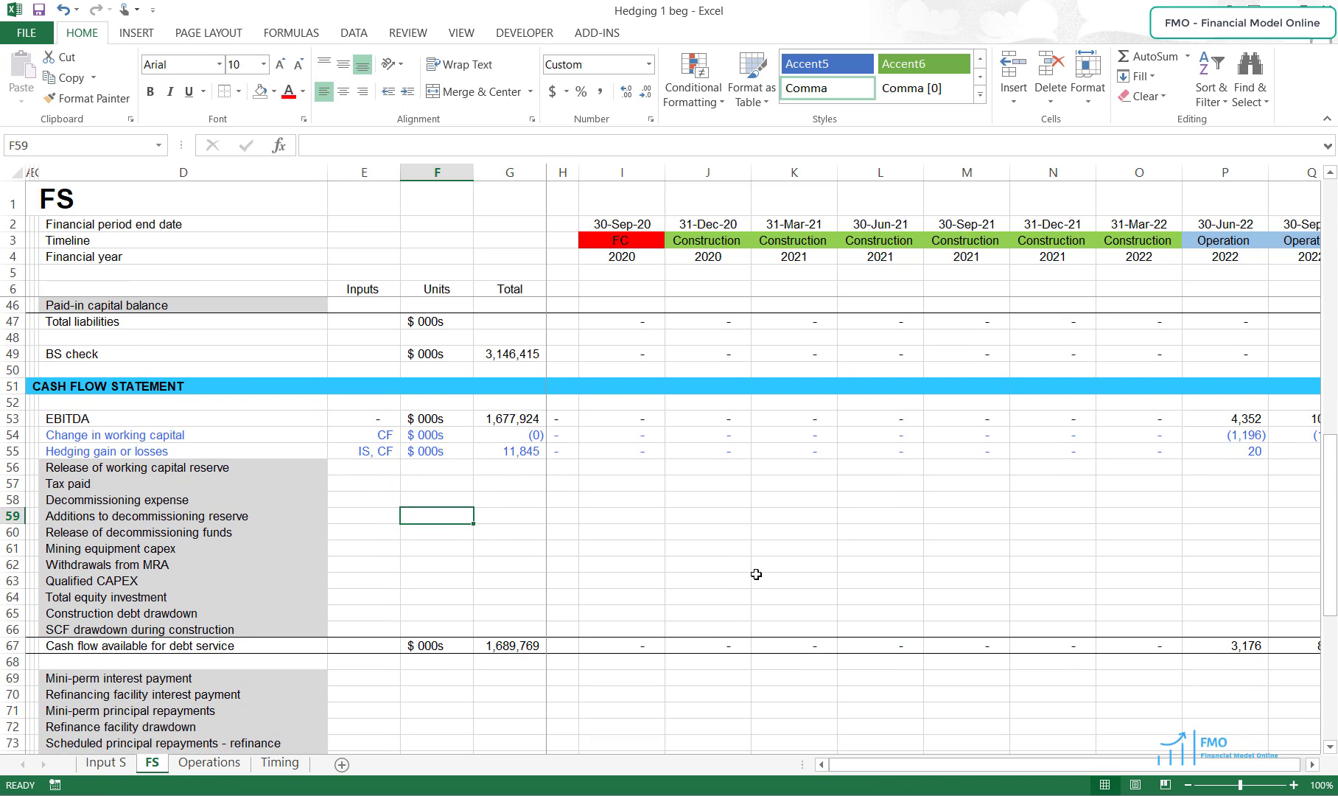